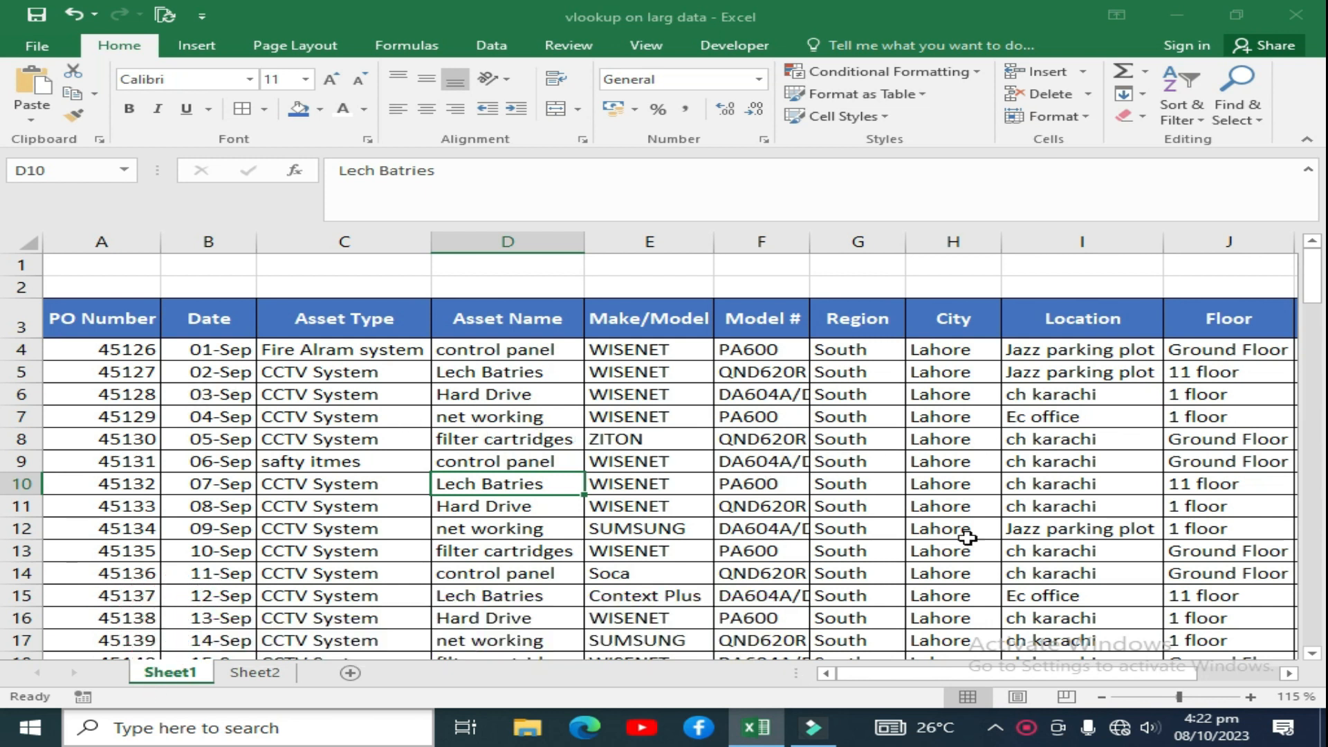
- On Sheet2, start a formula in B4 with IFERROR wrapping a VLOOKUP that uses A4 as the lookup value
click(256, 672)
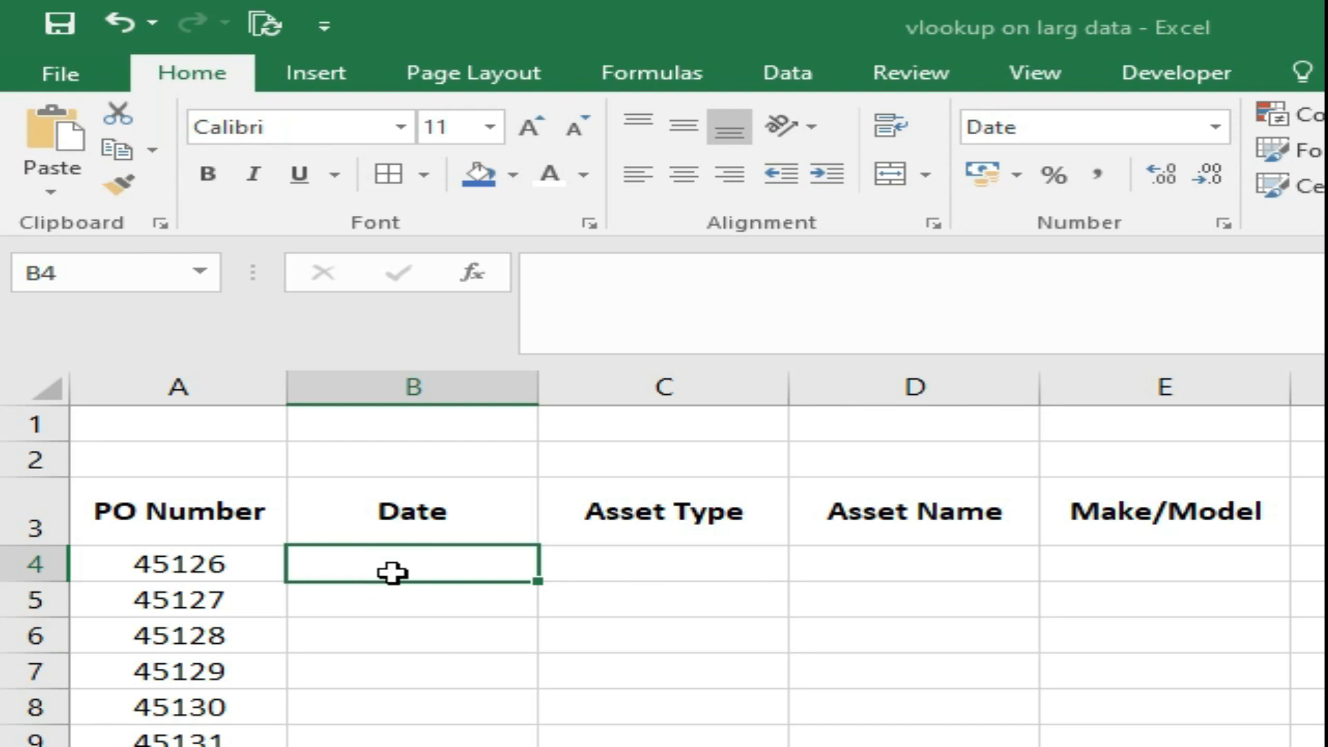
text(=)
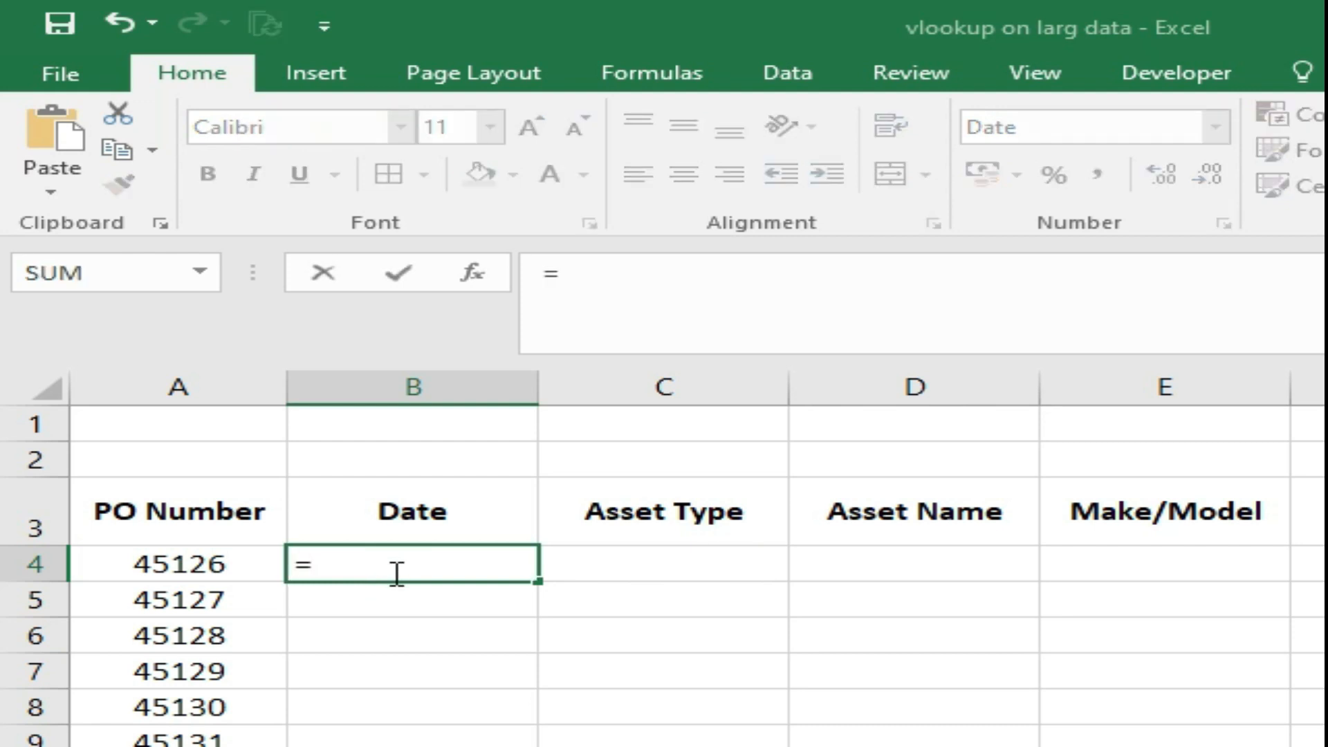
text(if)
key(Down)
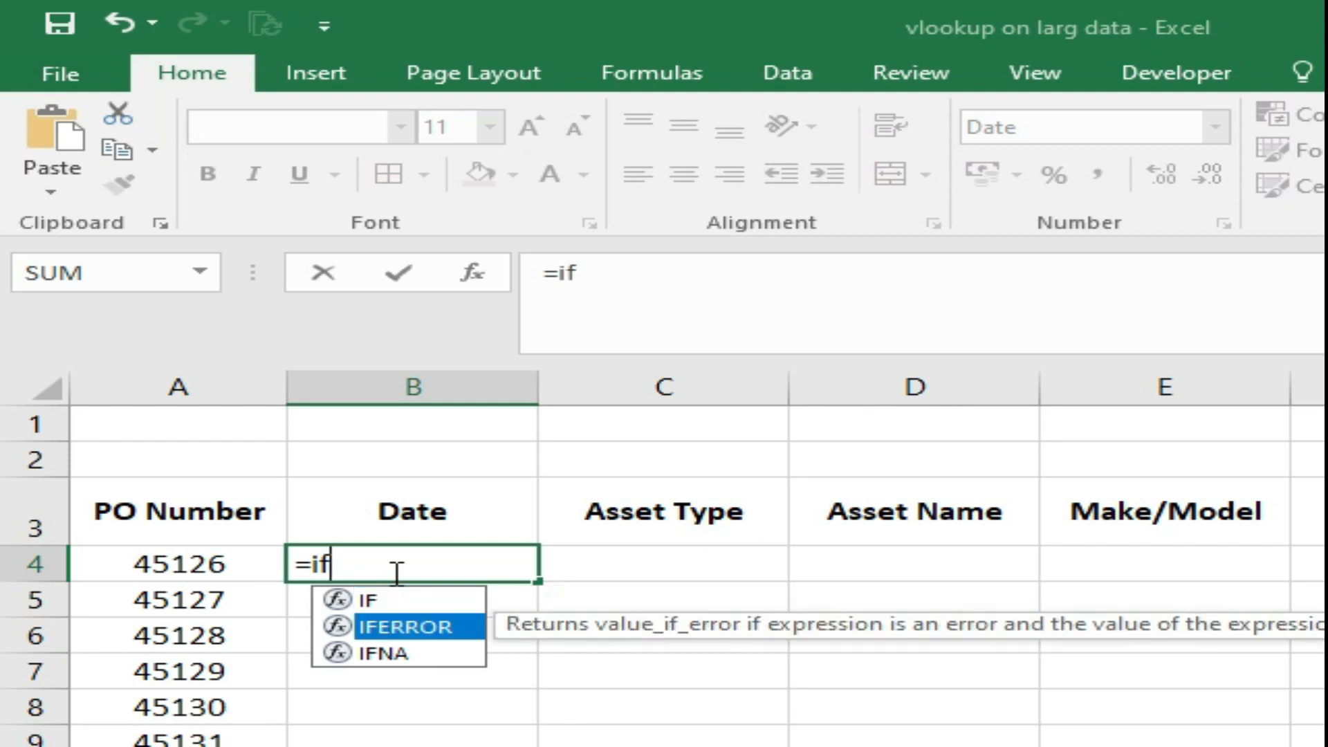
key(Tab)
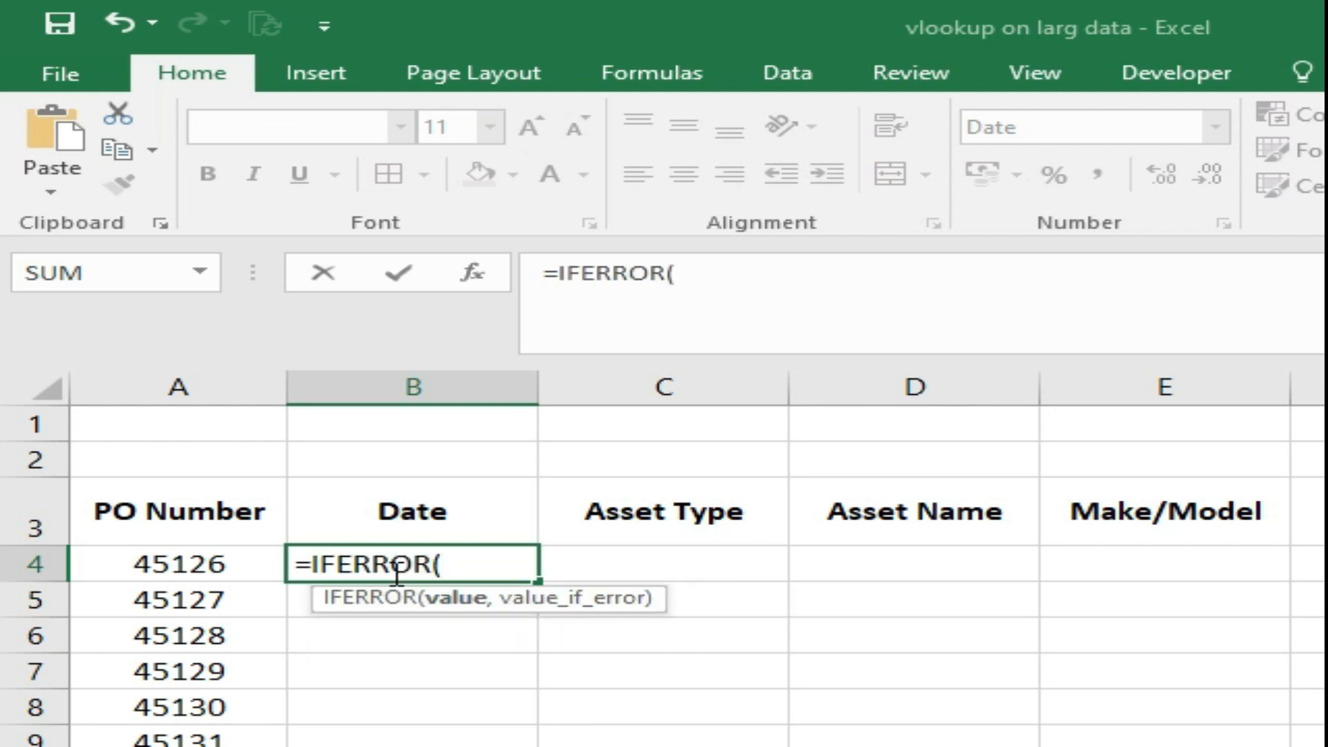
text(vlo)
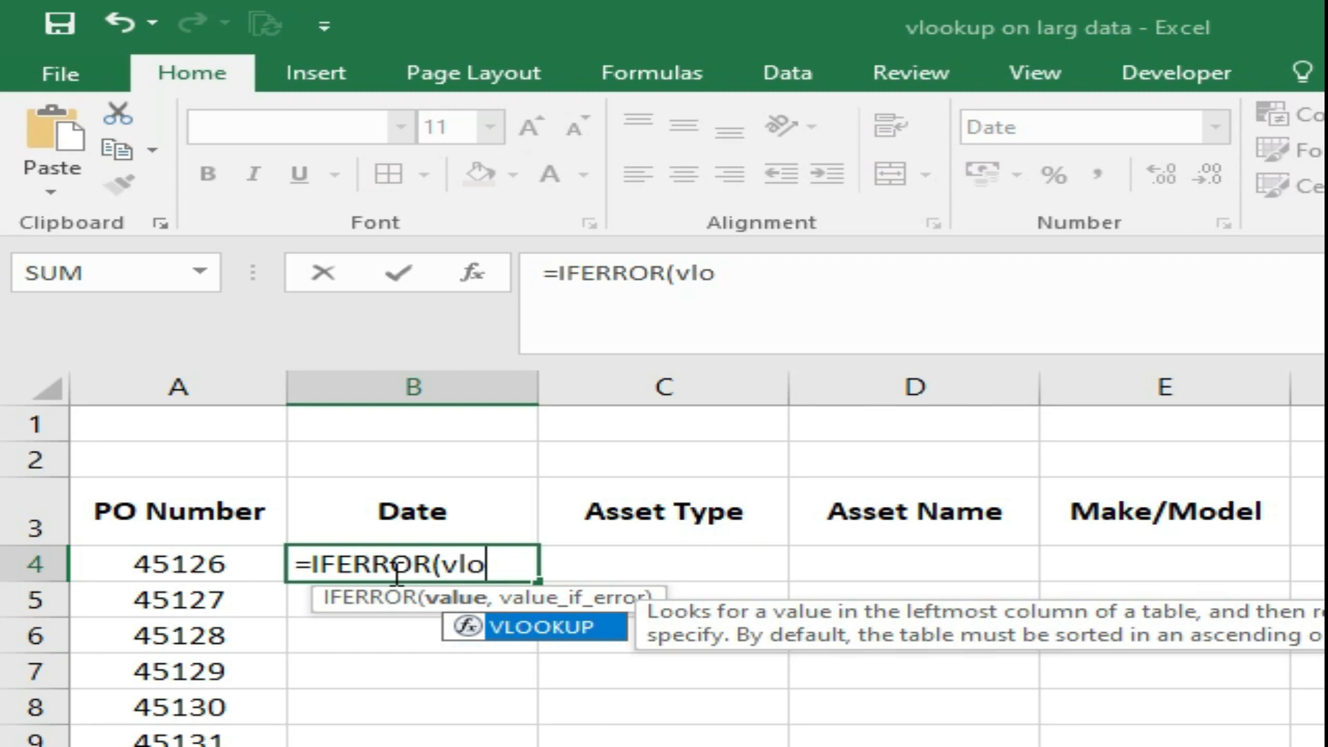
key(Tab)
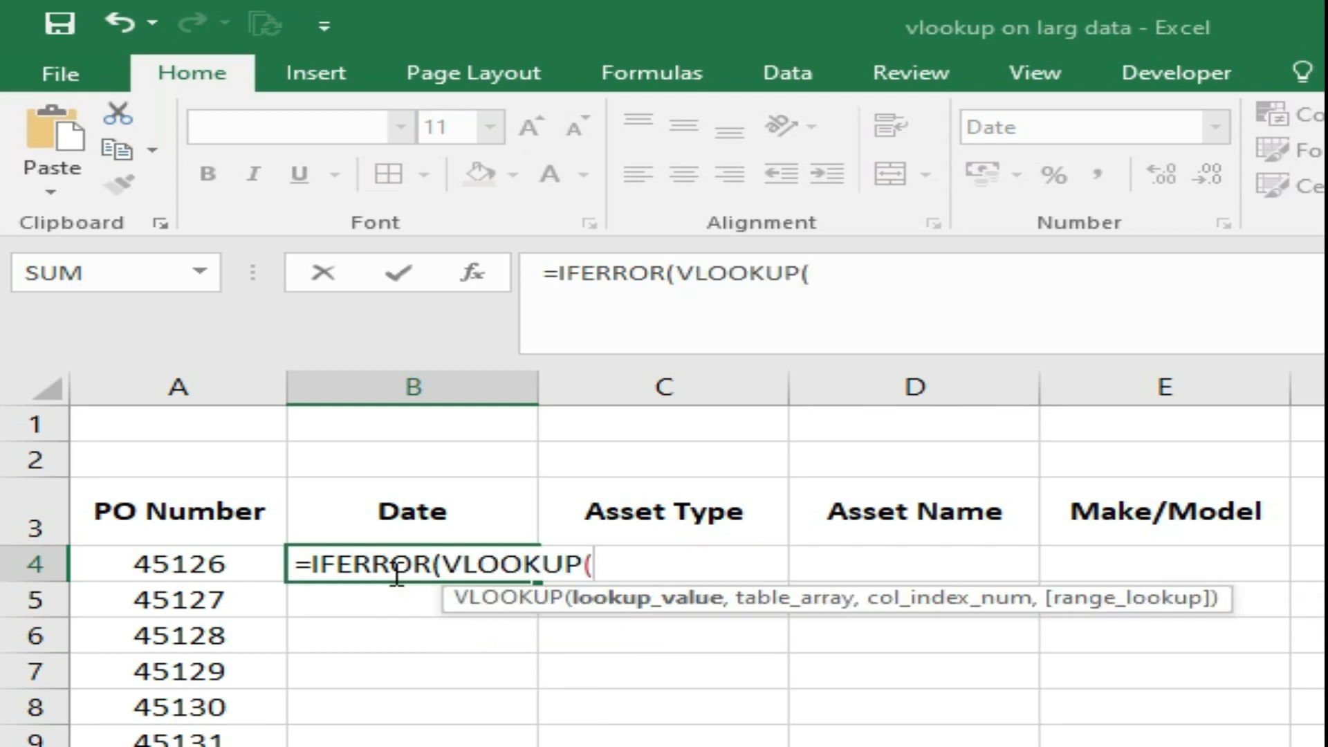
click(207, 561)
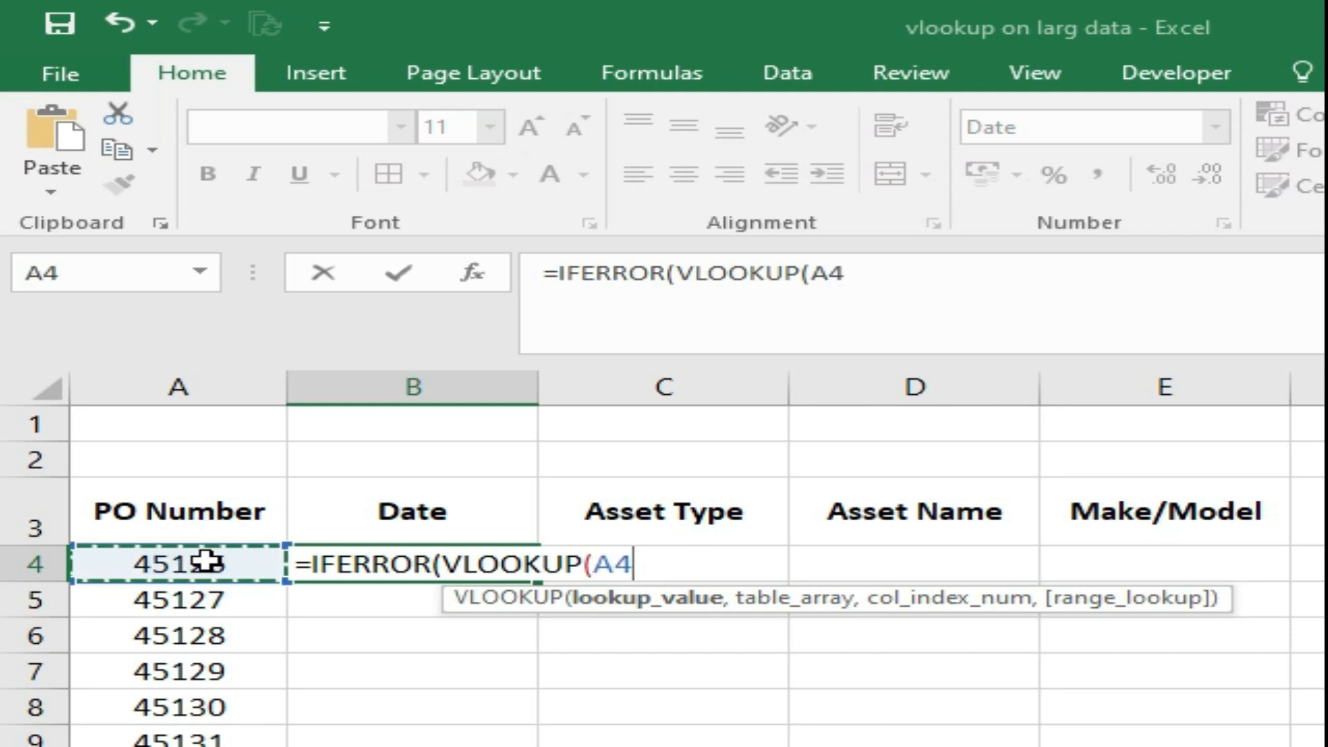
text(,)
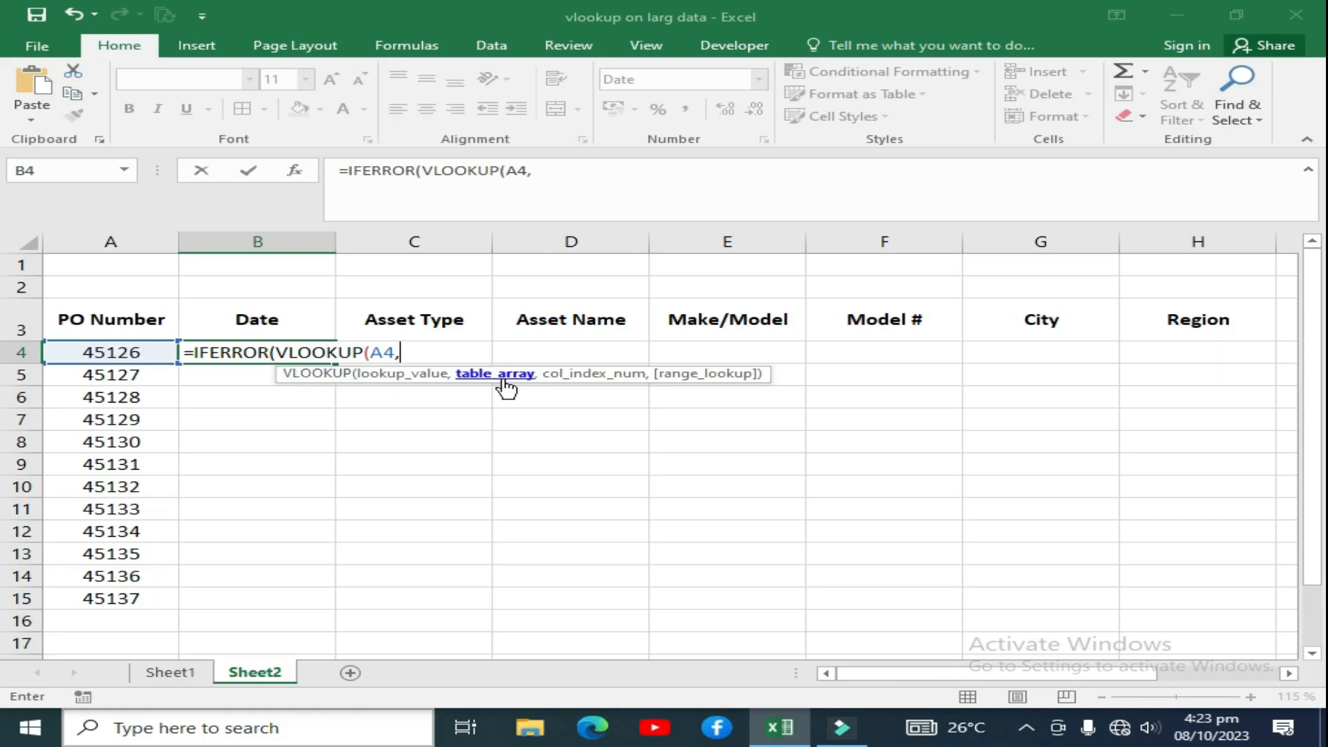
- Set the VLOOKUP table array to the whole data table on Sheet1, A3:K128
click(169, 672)
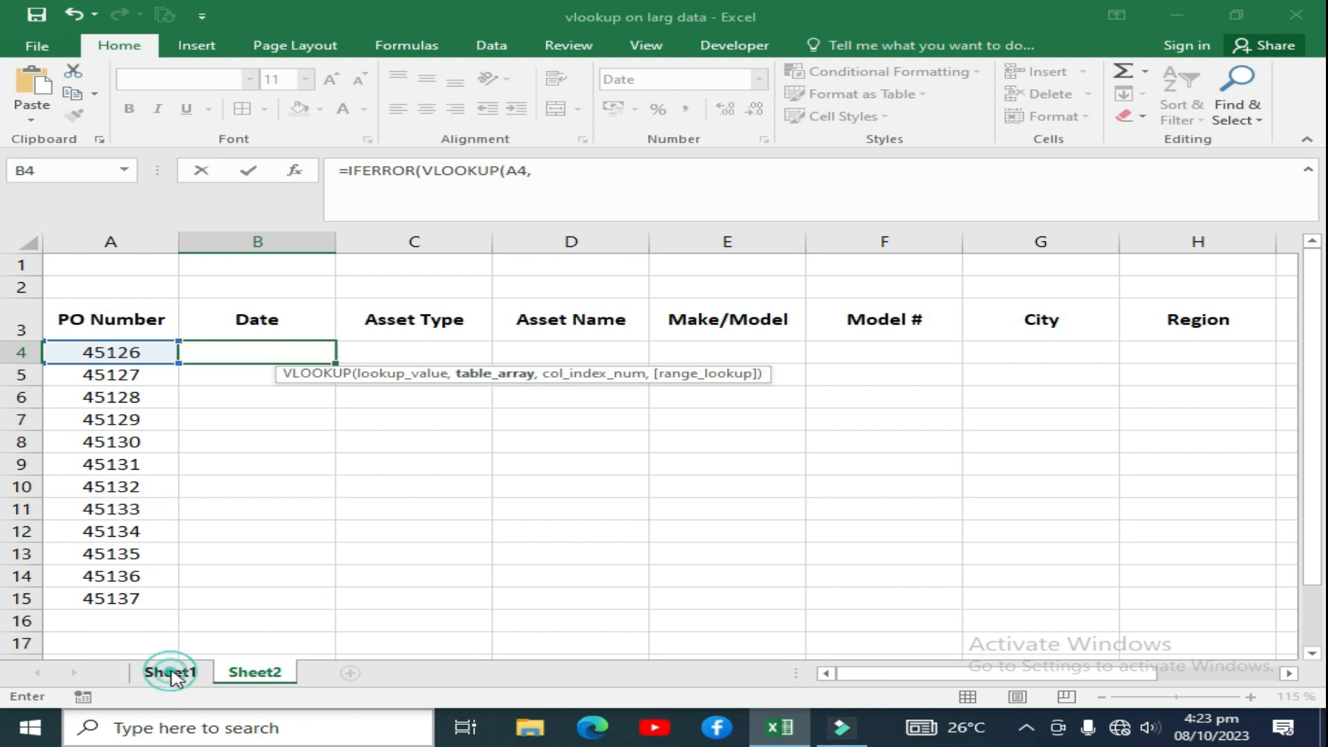
click(85, 330)
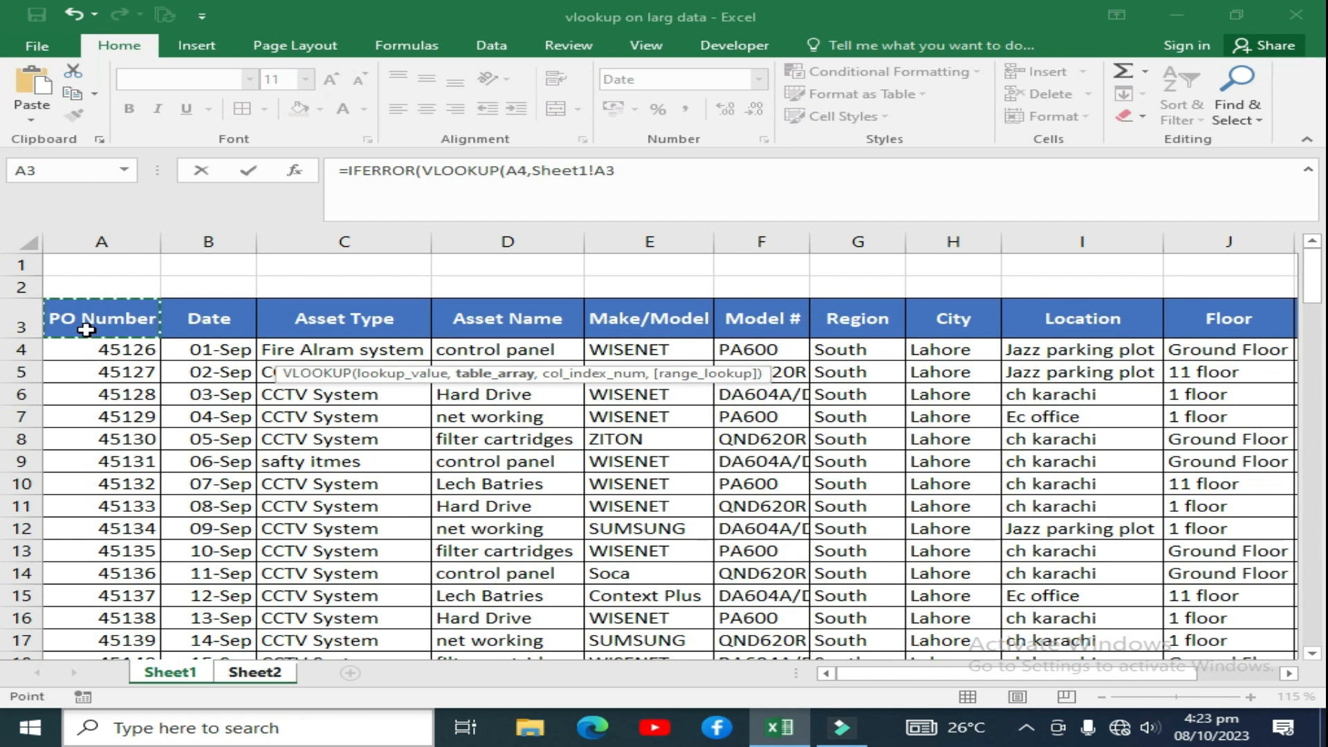
key(ctrl+shift+Right)
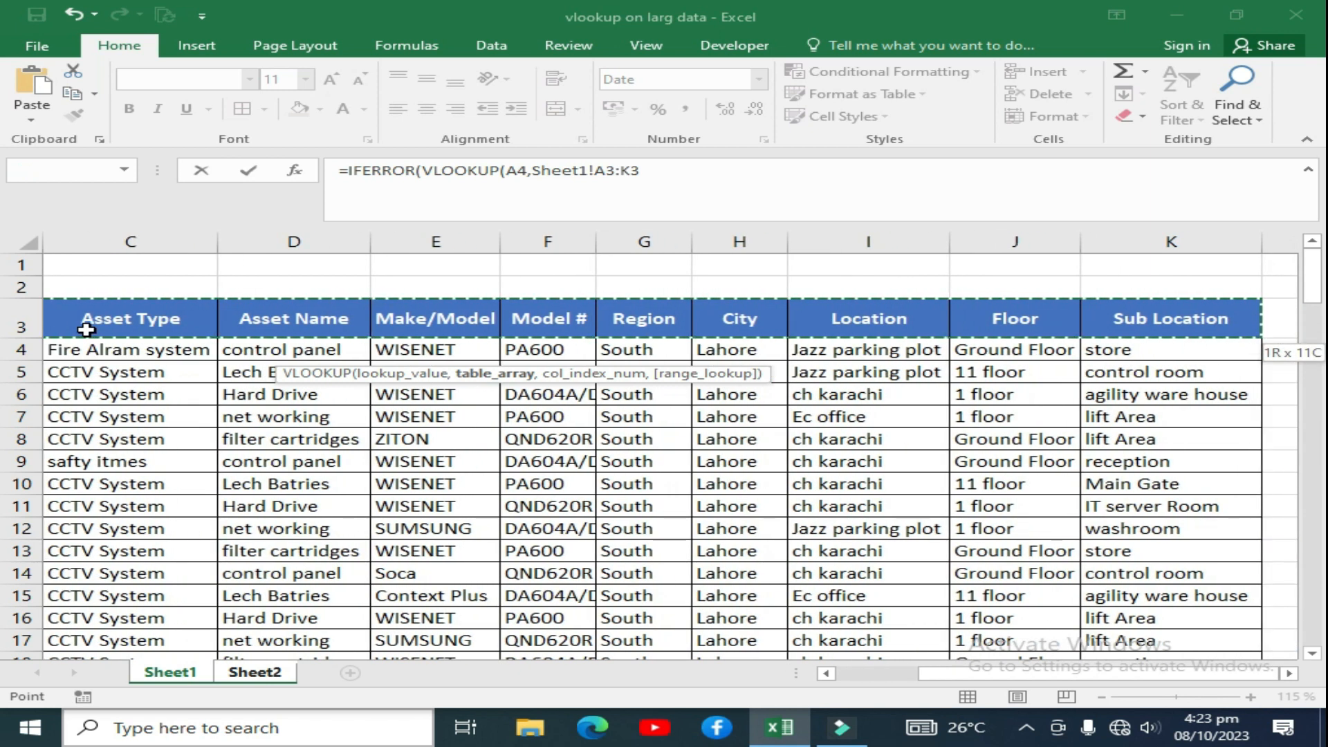
key(ctrl+shift+Down)
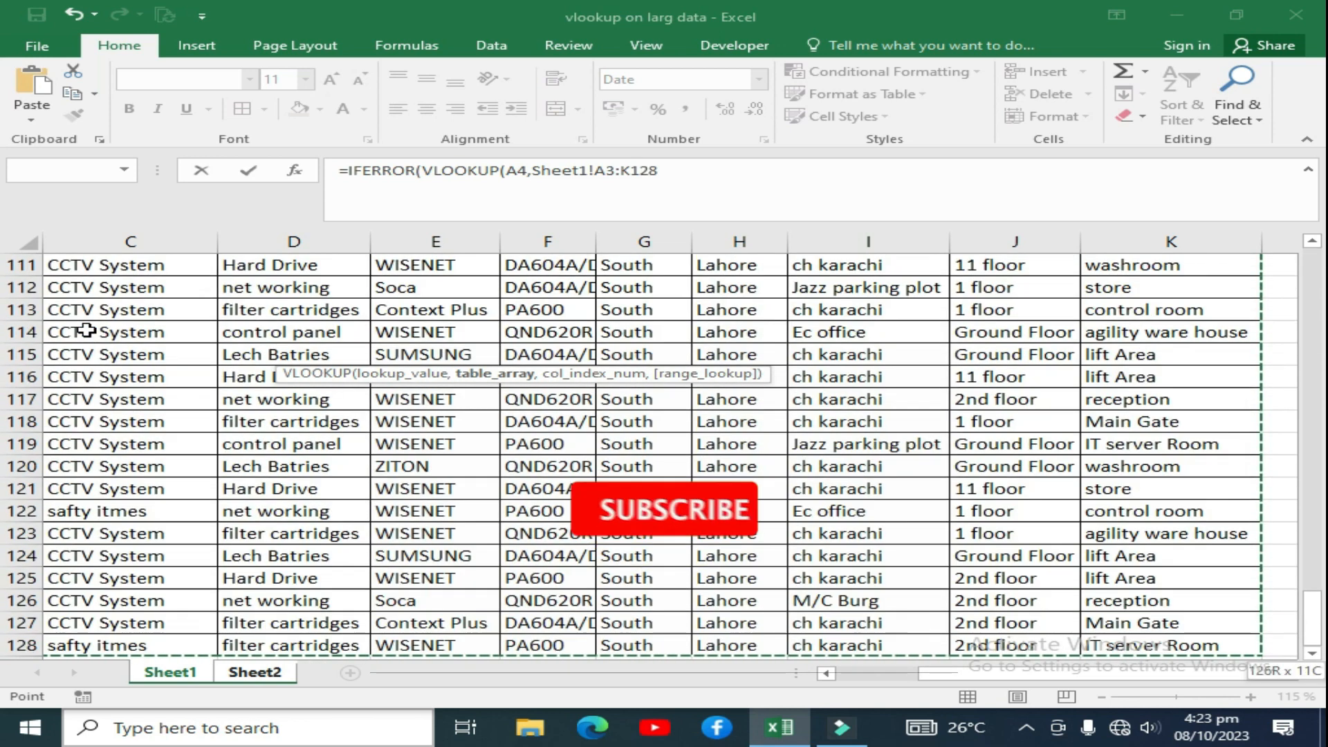
scroll(1178, 515, down, 2)
scroll(1178, 514, up, 4)
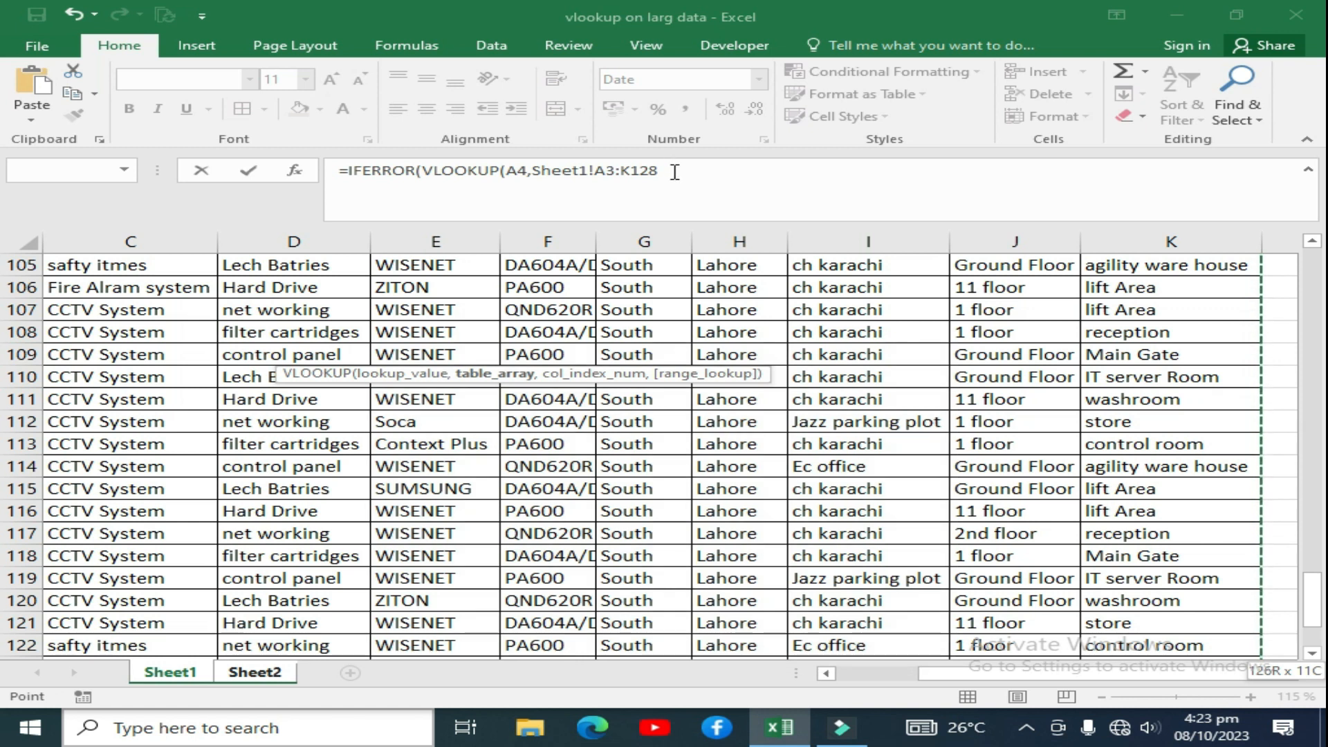
text(,)
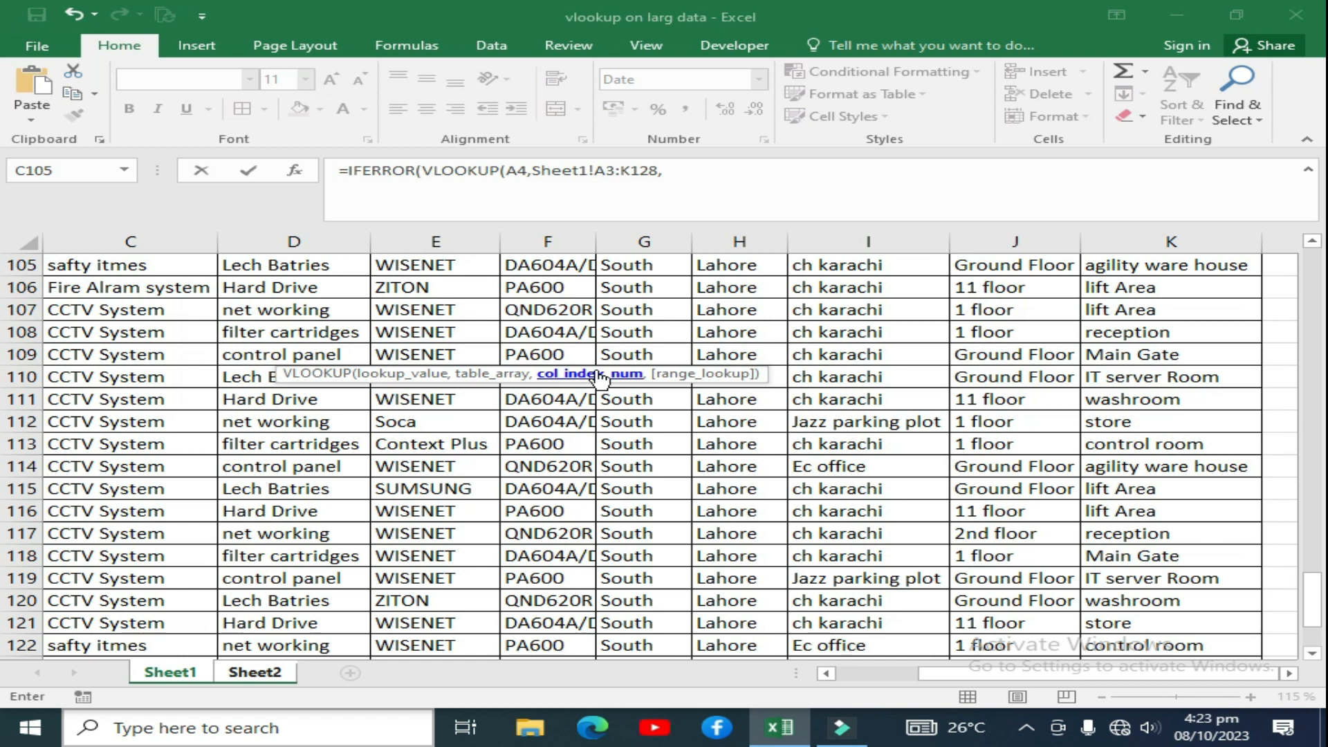
- Finish the B4 formula with column index 2, exact match FALSE and "Data Not Found" as the error value
drag(1313, 600, 1311, 239)
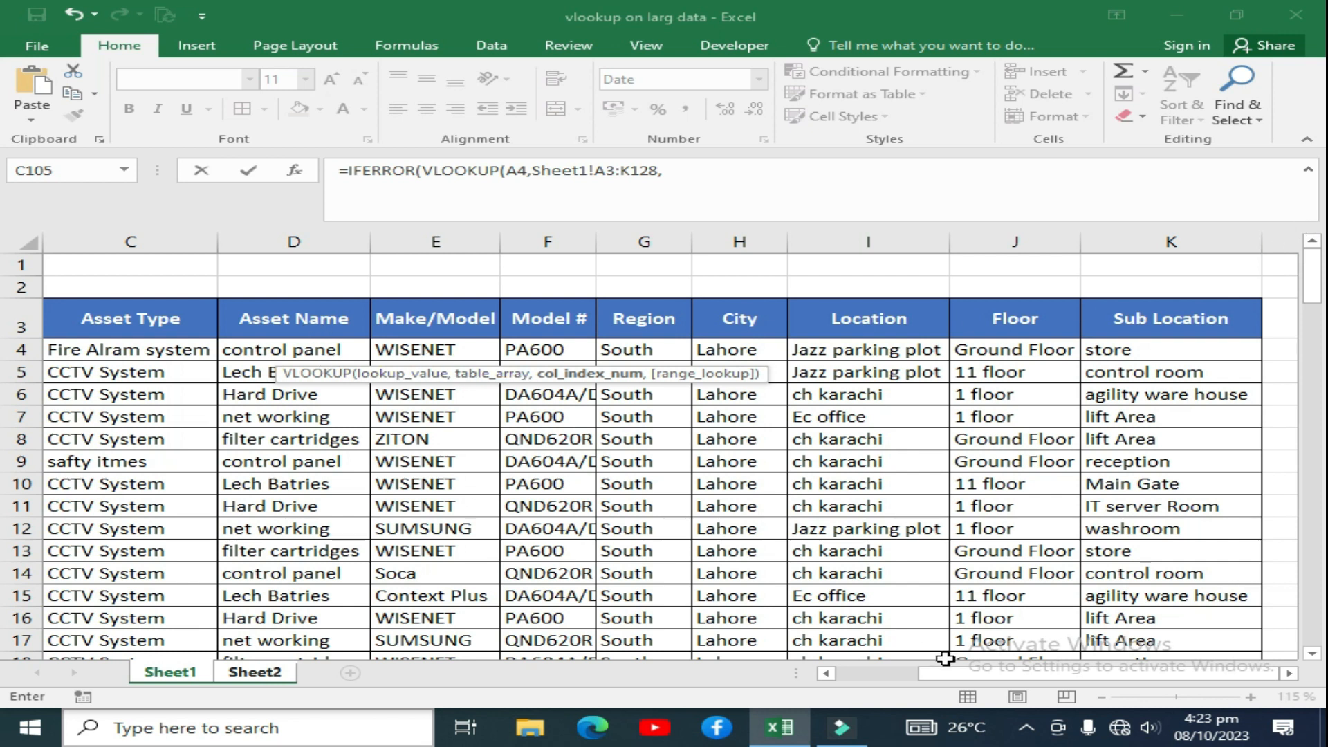
drag(954, 672, 872, 672)
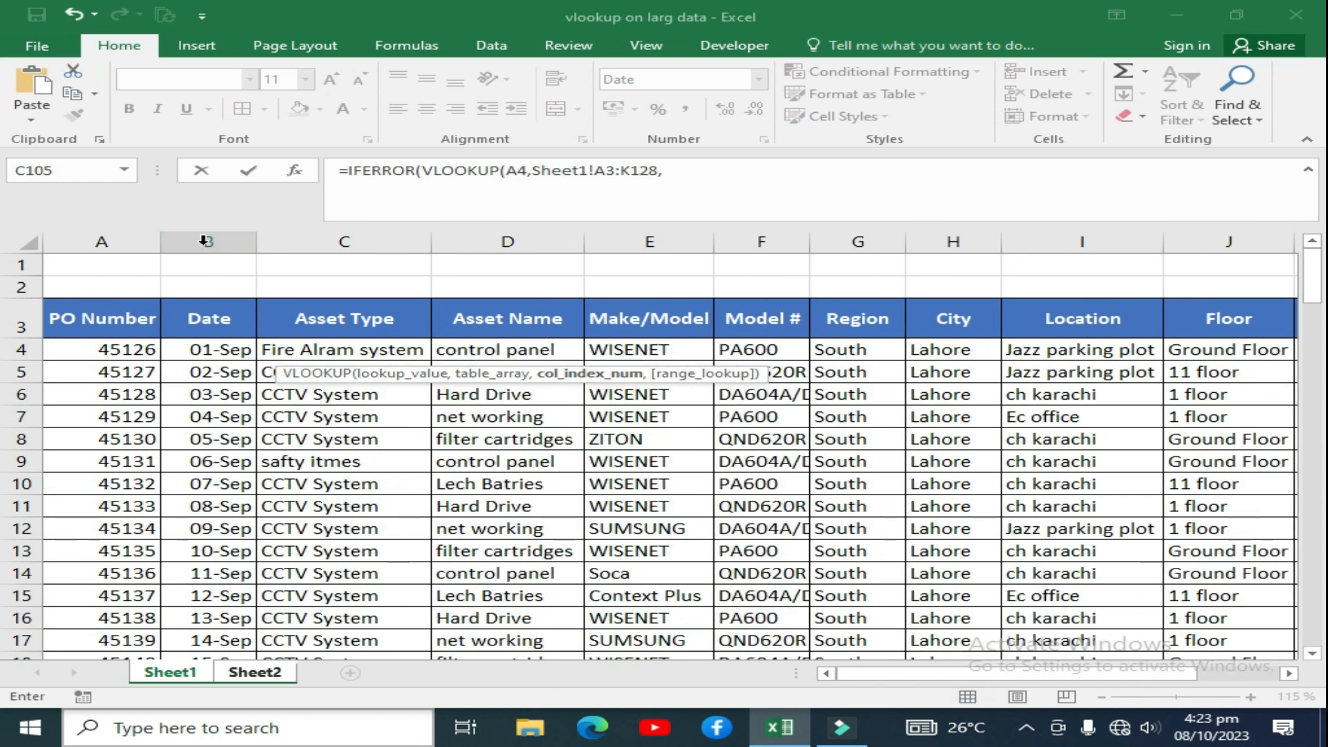
click(725, 174)
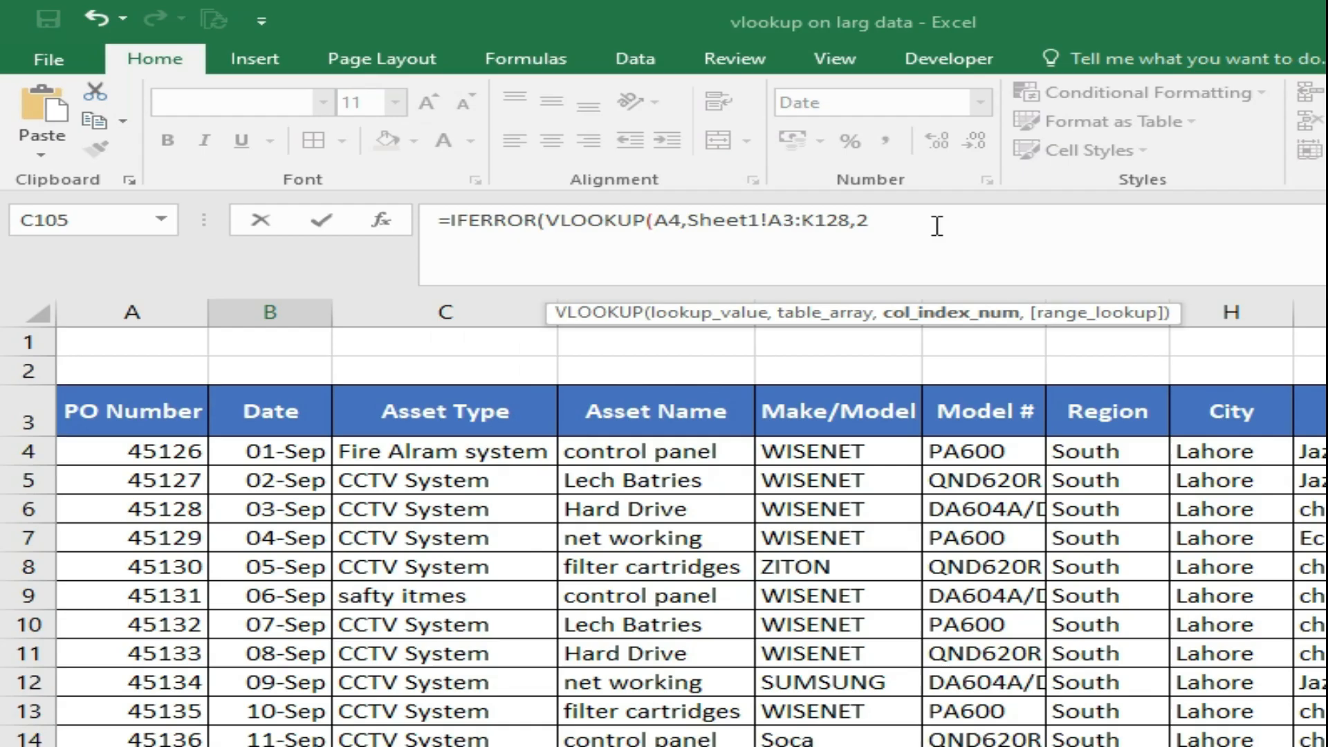
text(,)
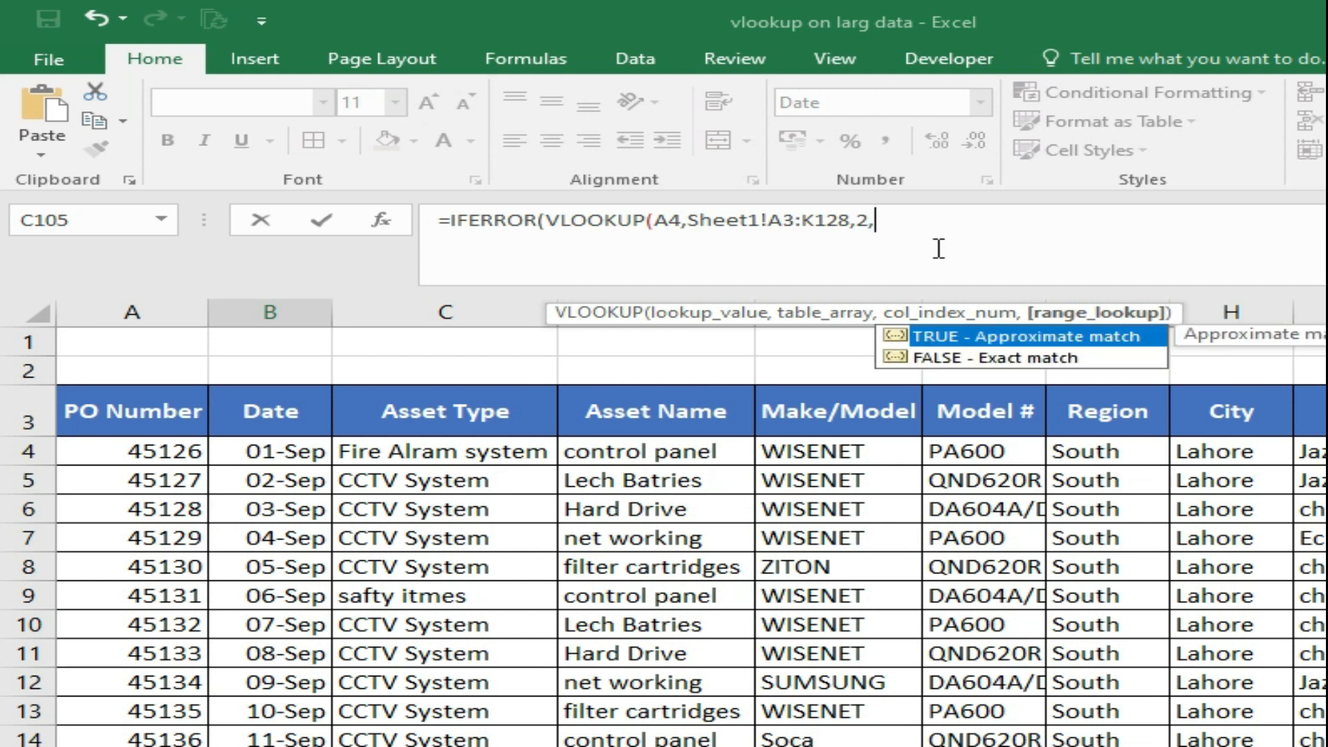
click(1012, 358)
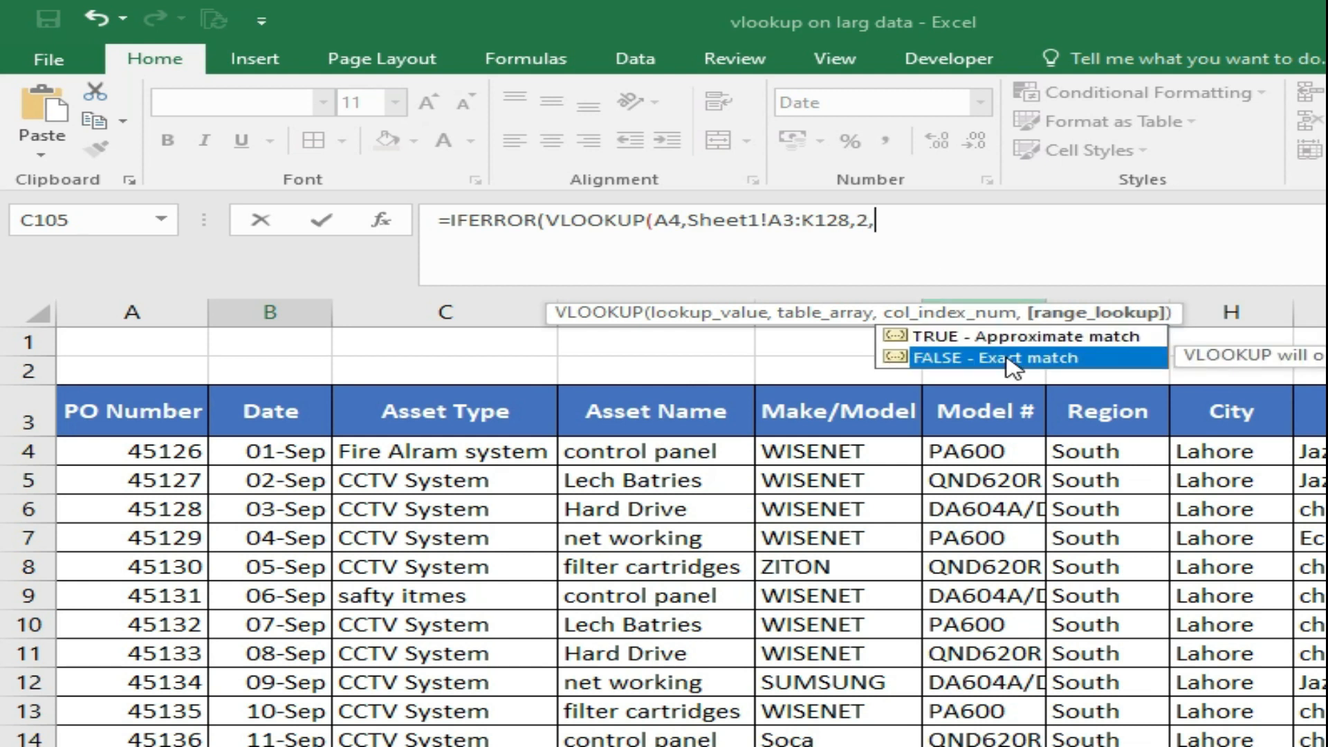
double_click(1006, 357)
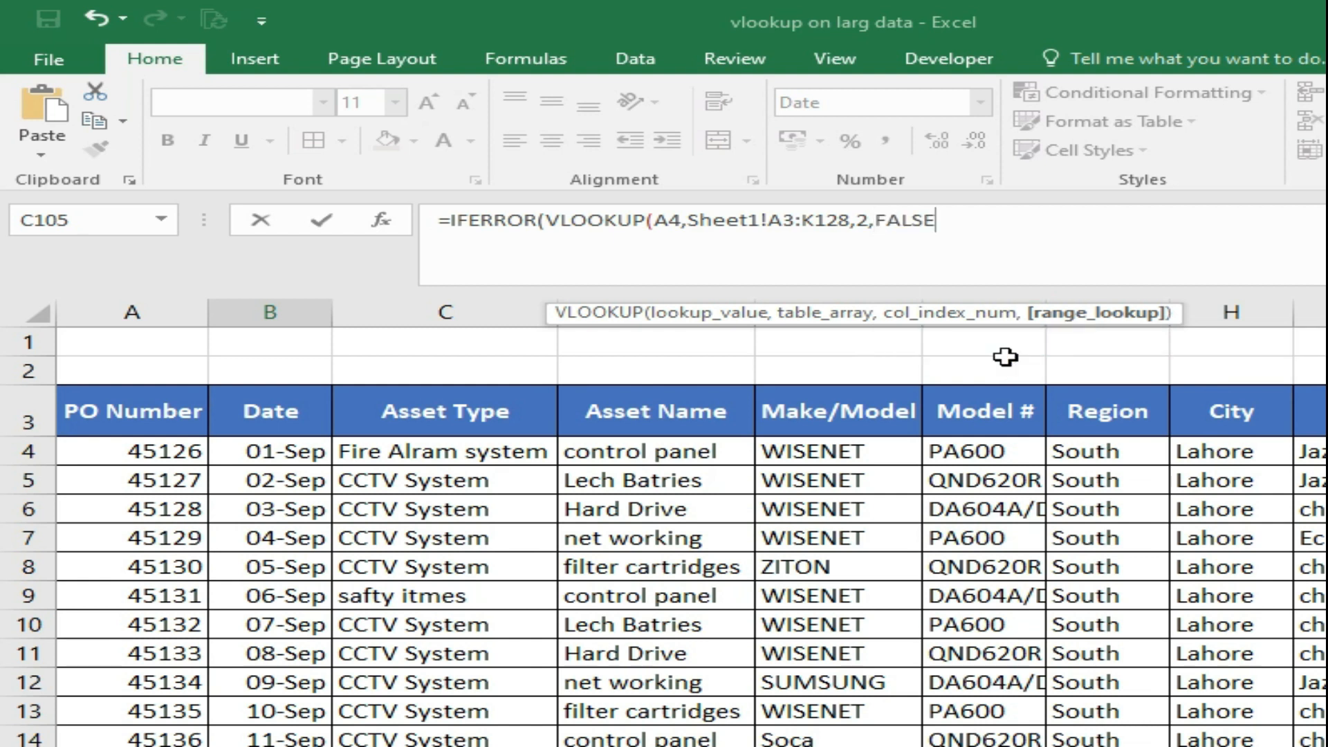
text(),)
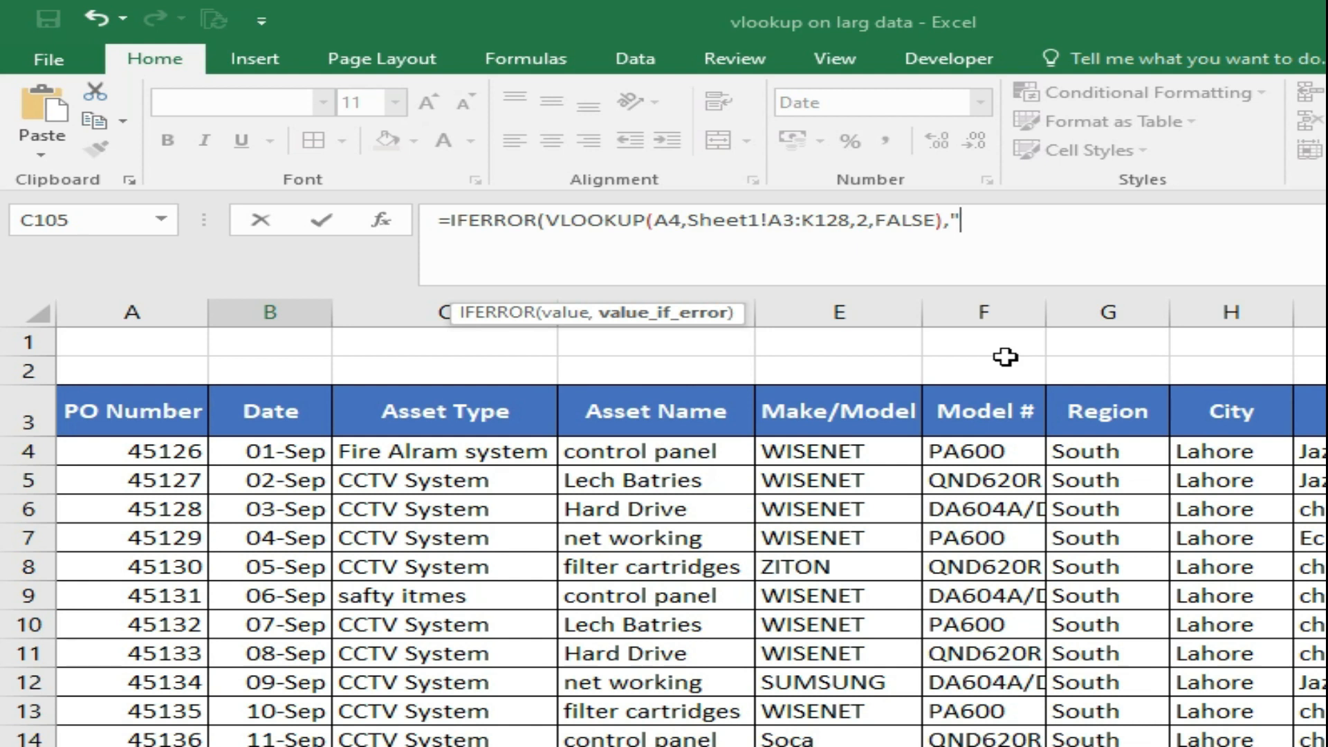
text(ta Not Found)
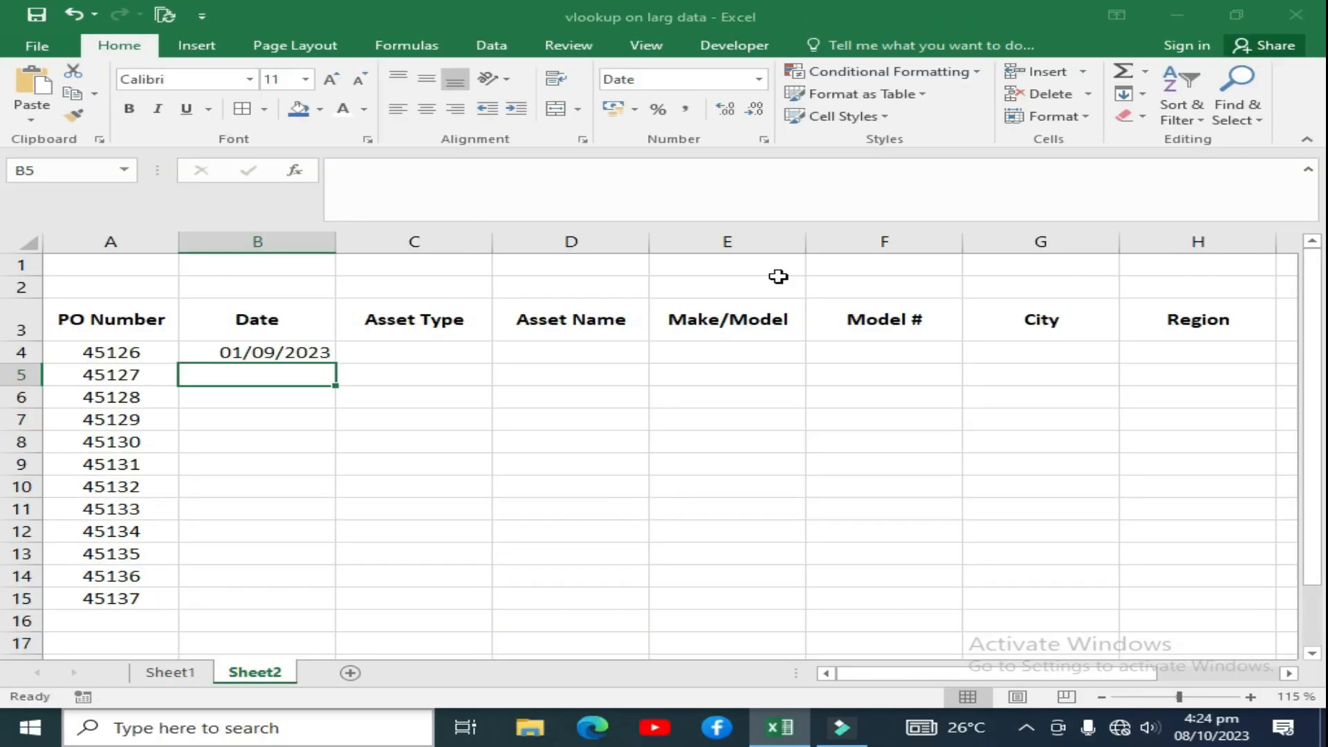
- Fill the B4 formula down to row 15 and across to the Asset Name column
click(323, 353)
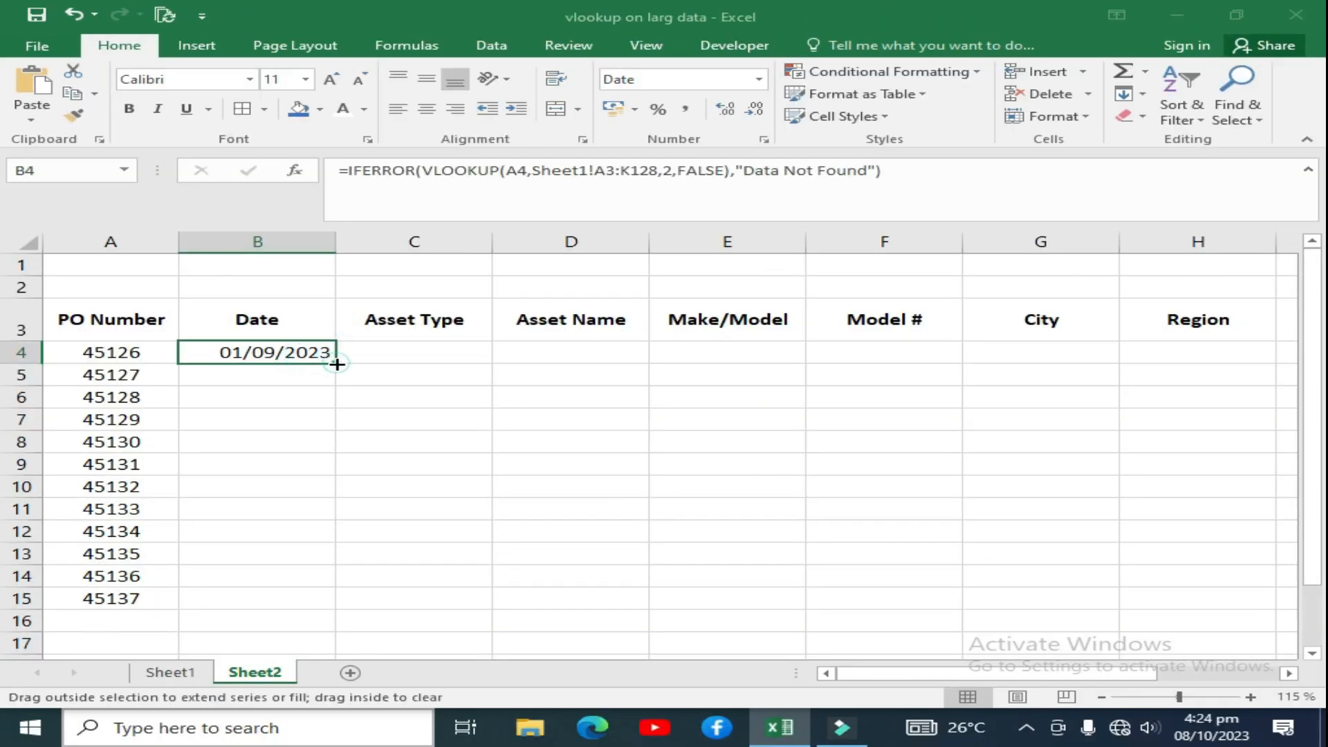
double_click(335, 364)
drag(335, 610, 620, 616)
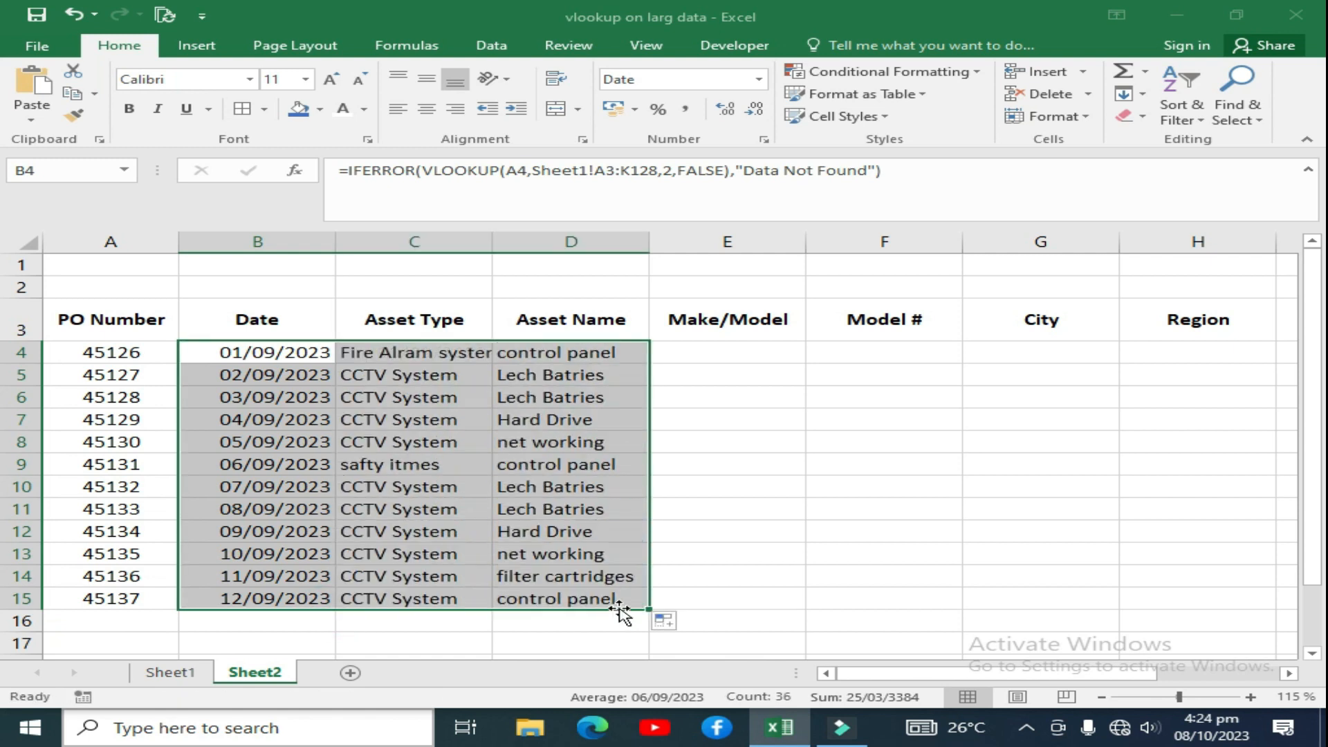
- Examine the lookup value and table range in the copied formula in C4
click(373, 346)
key(F2)
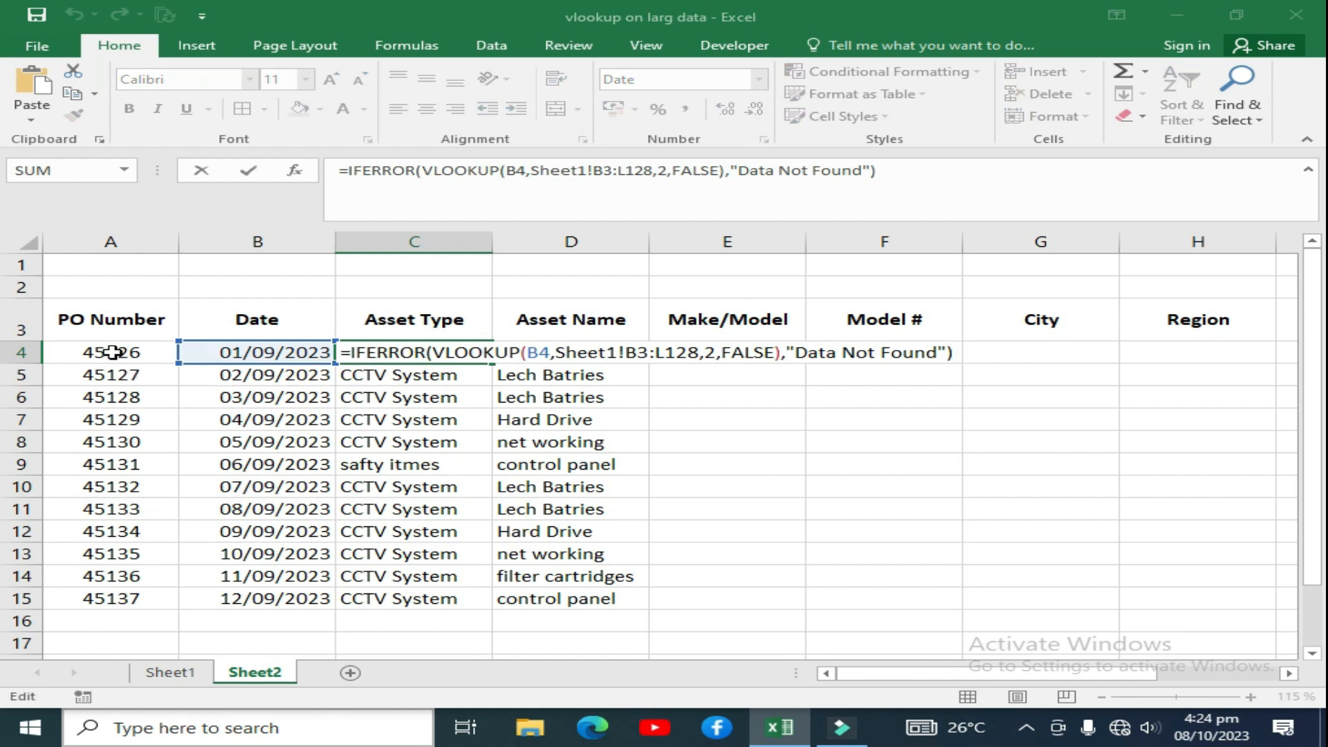
key(ctrl+Return)
- Lock the lookup value's column in the B4 formula by changing the reference to $A4
click(235, 354)
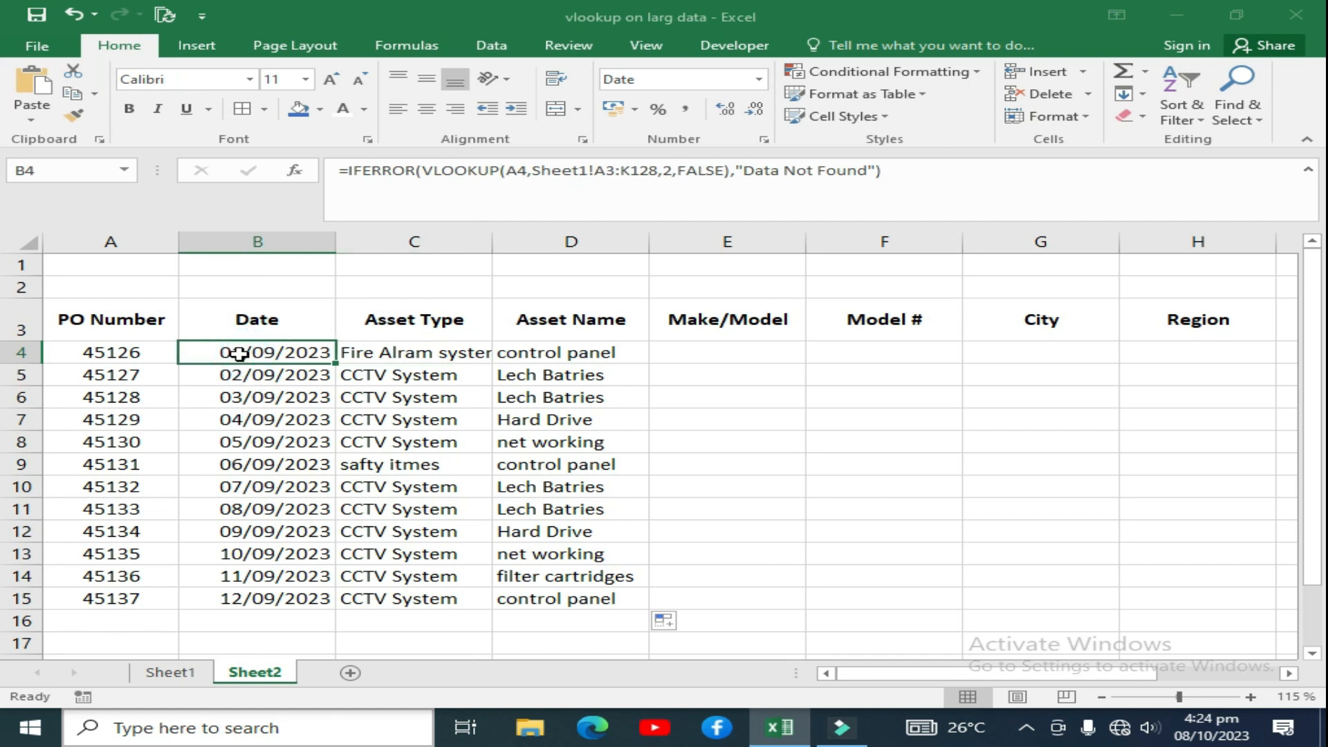
key(F2)
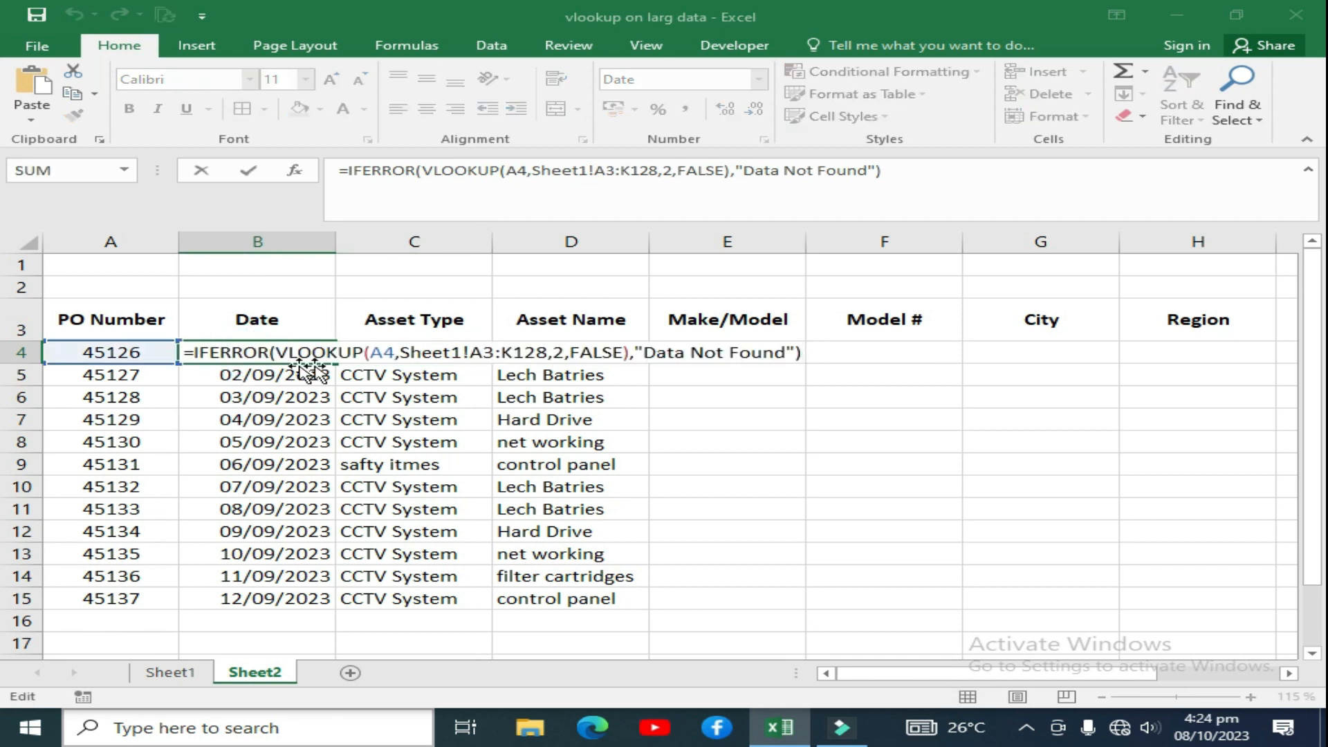
click(376, 352)
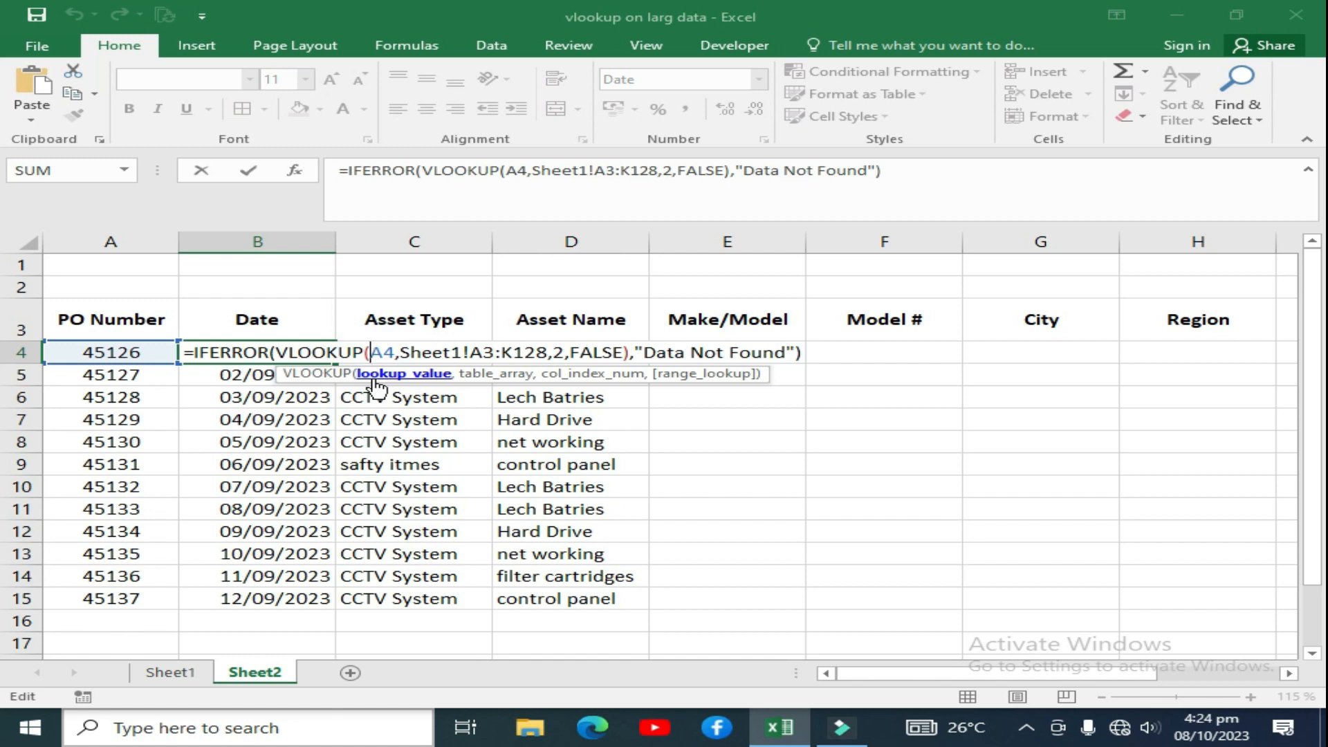
text($)
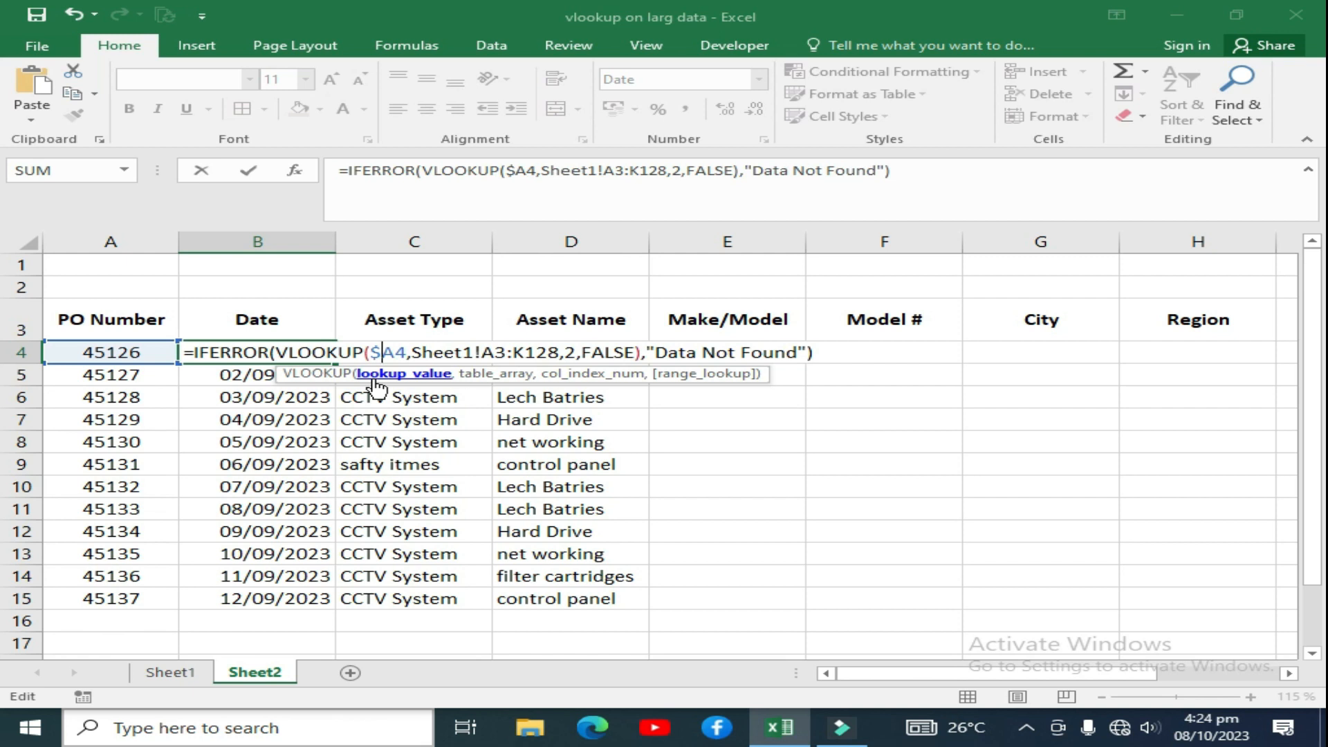
key(Return)
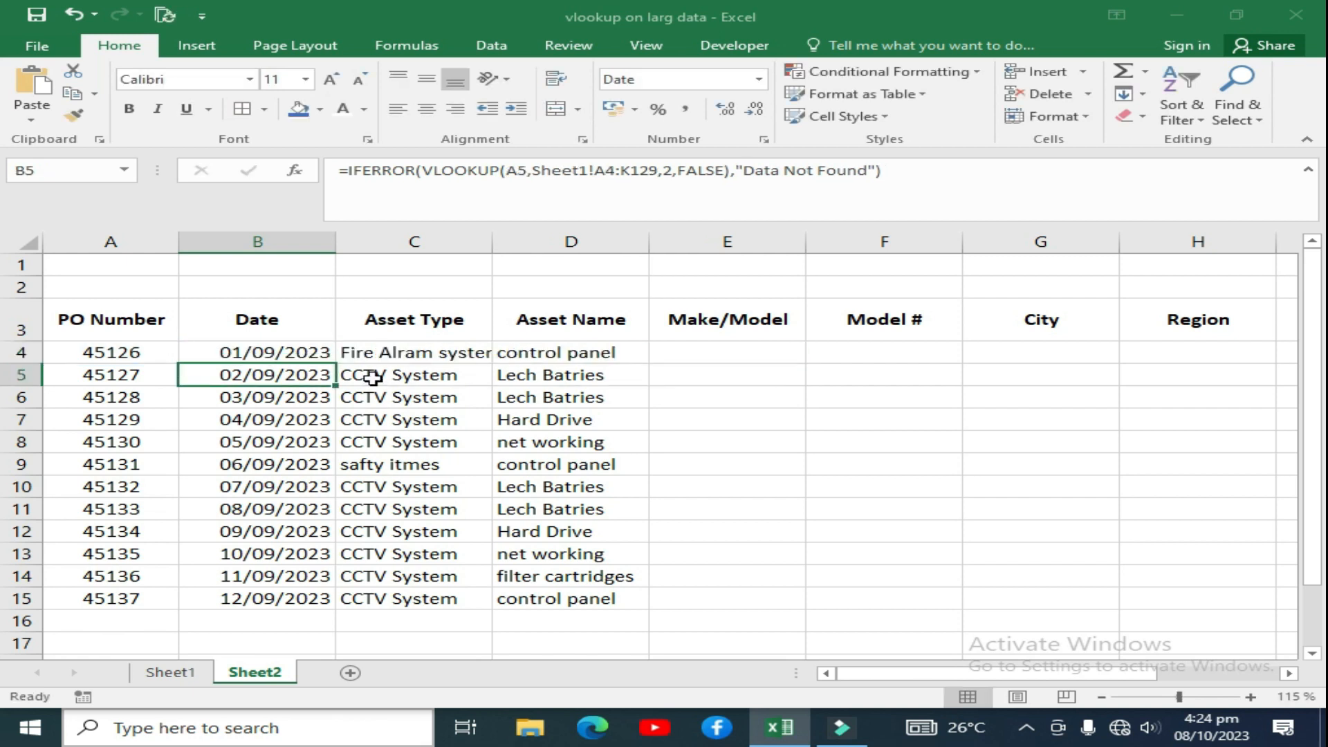
- Refill the corrected B4 formula down to row 15 and across through column D
click(307, 352)
double_click(335, 363)
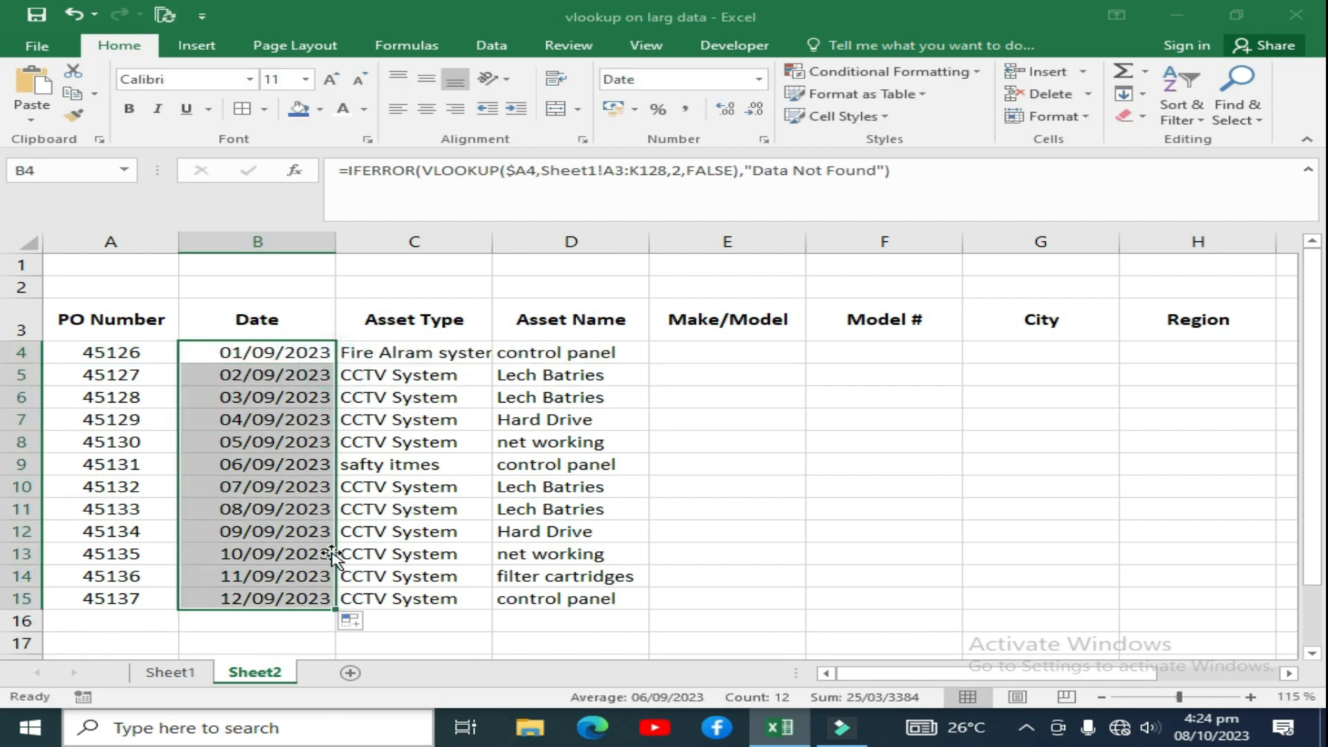
drag(336, 611, 584, 613)
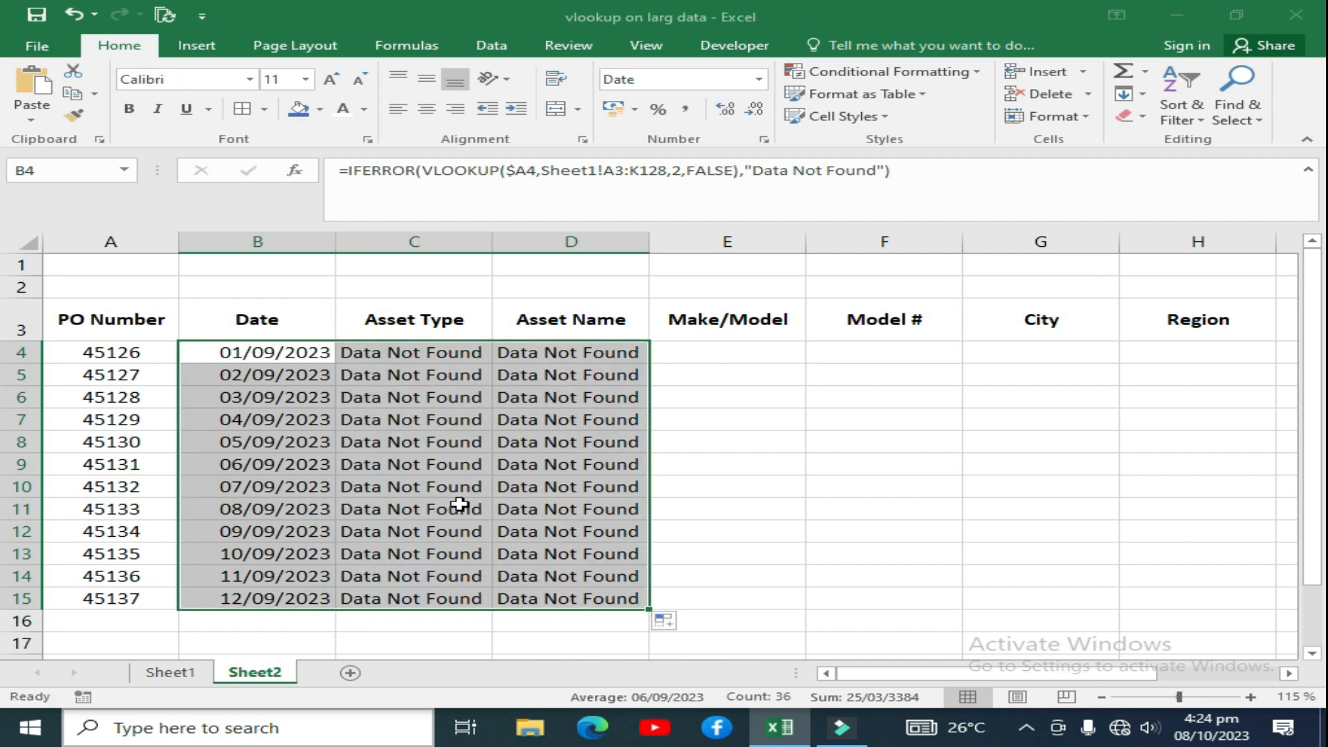
- Examine the table range and column index in the copied formulas in C4 and D4
click(422, 354)
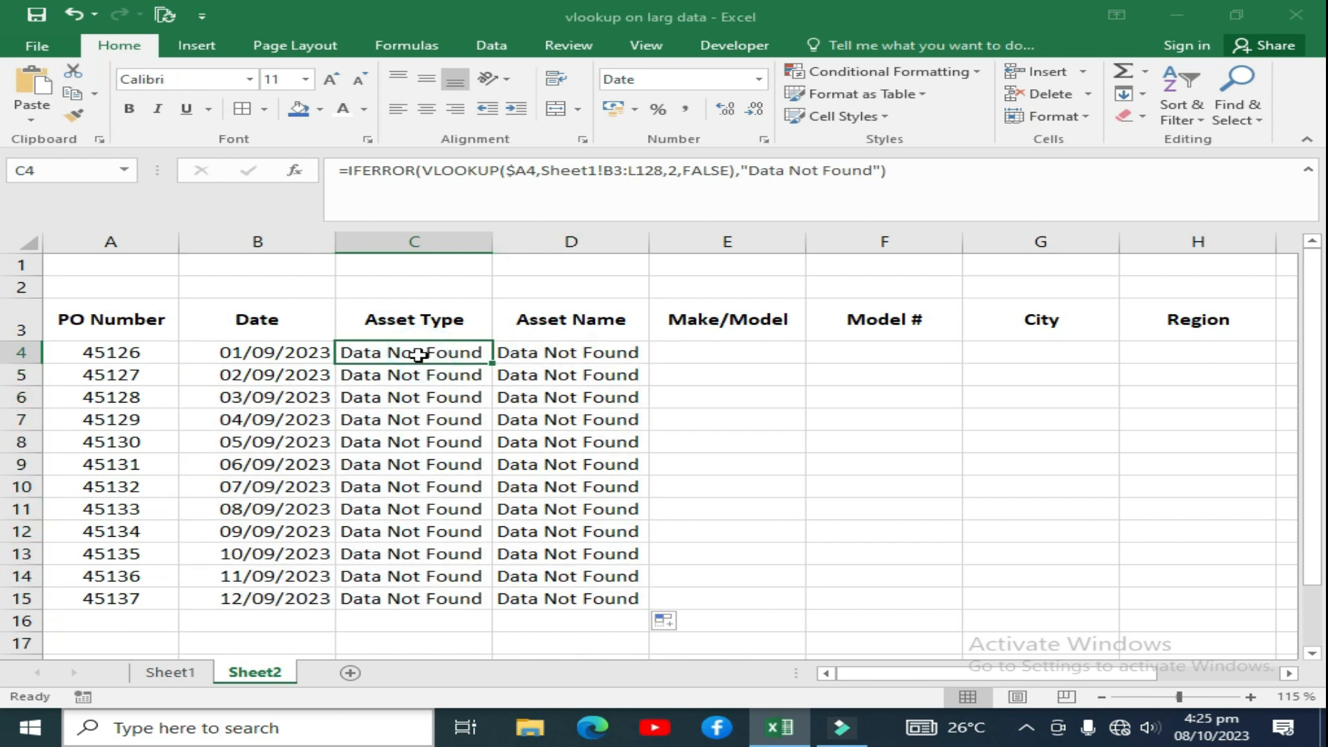
key(F2)
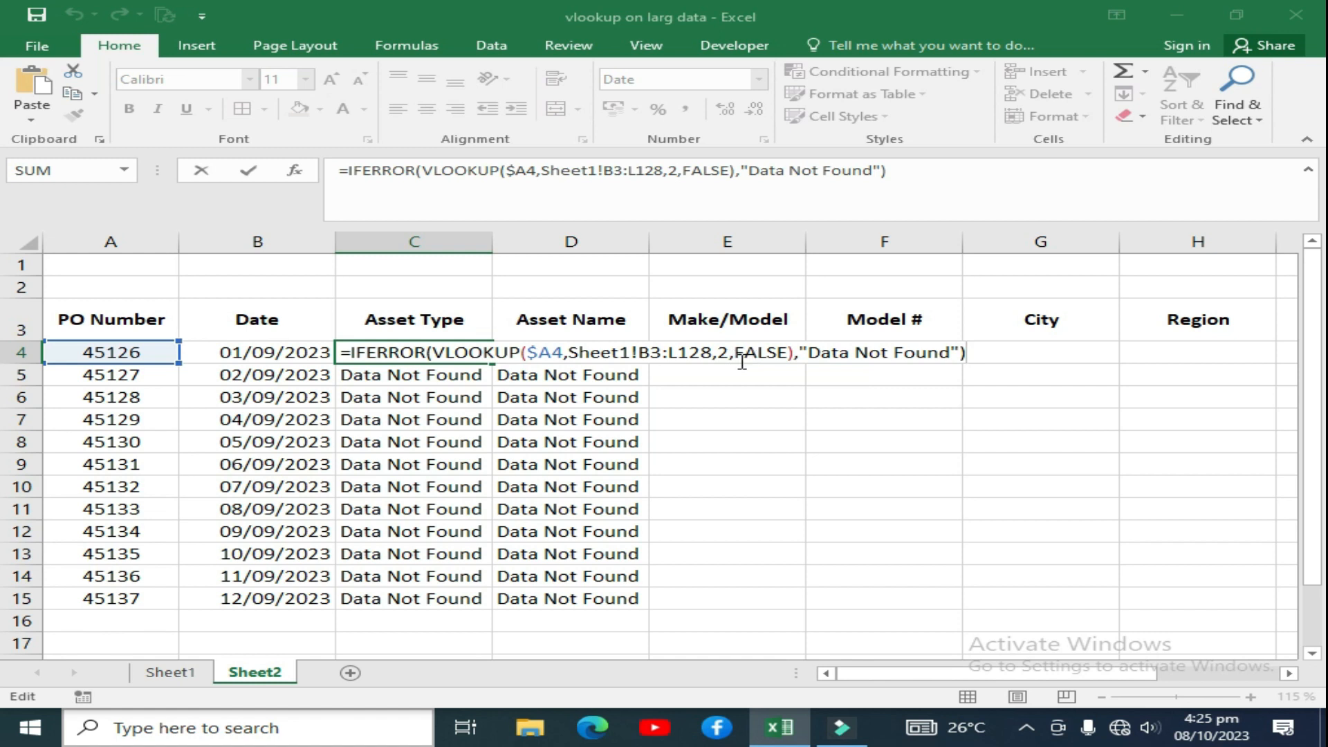
key(Escape)
click(562, 357)
key(F2)
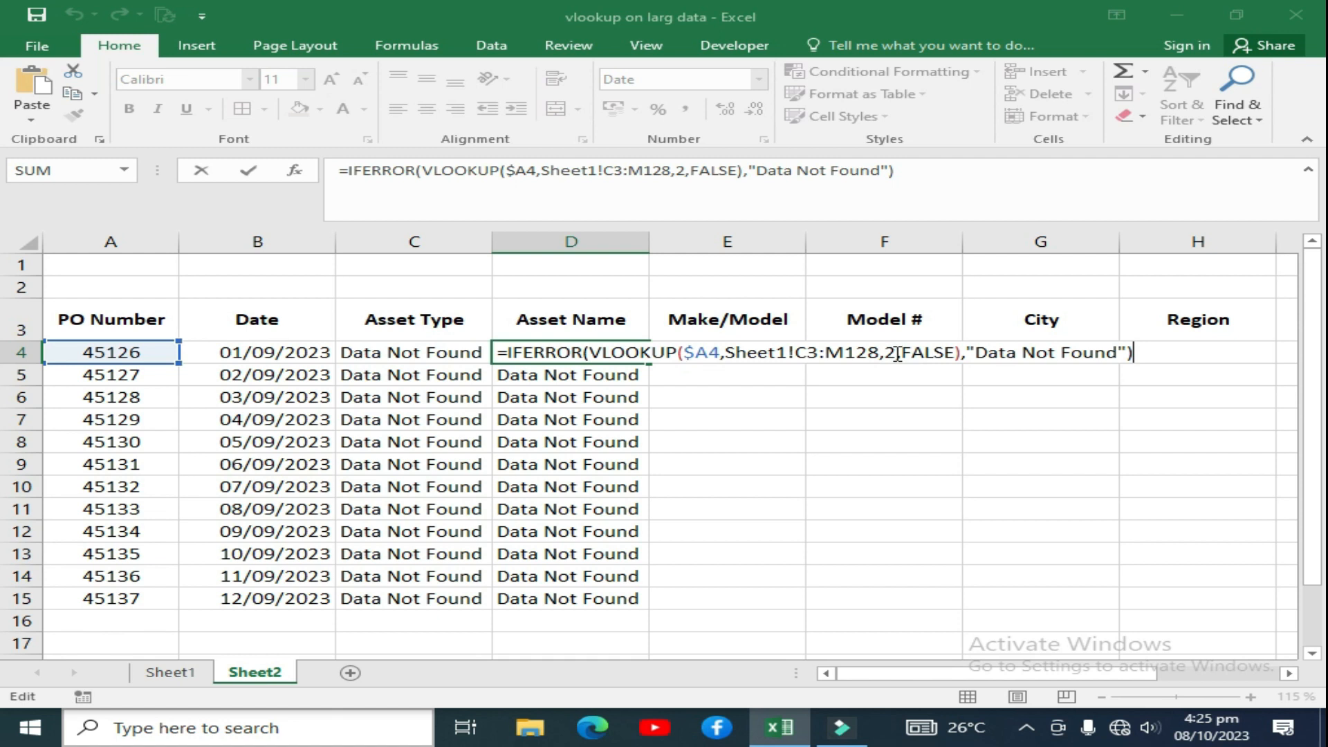
- Lock the lookup table range in the B4 formula by changing it to the absolute reference Sheet1!$A$3:$K$128
key(ctrl+Return)
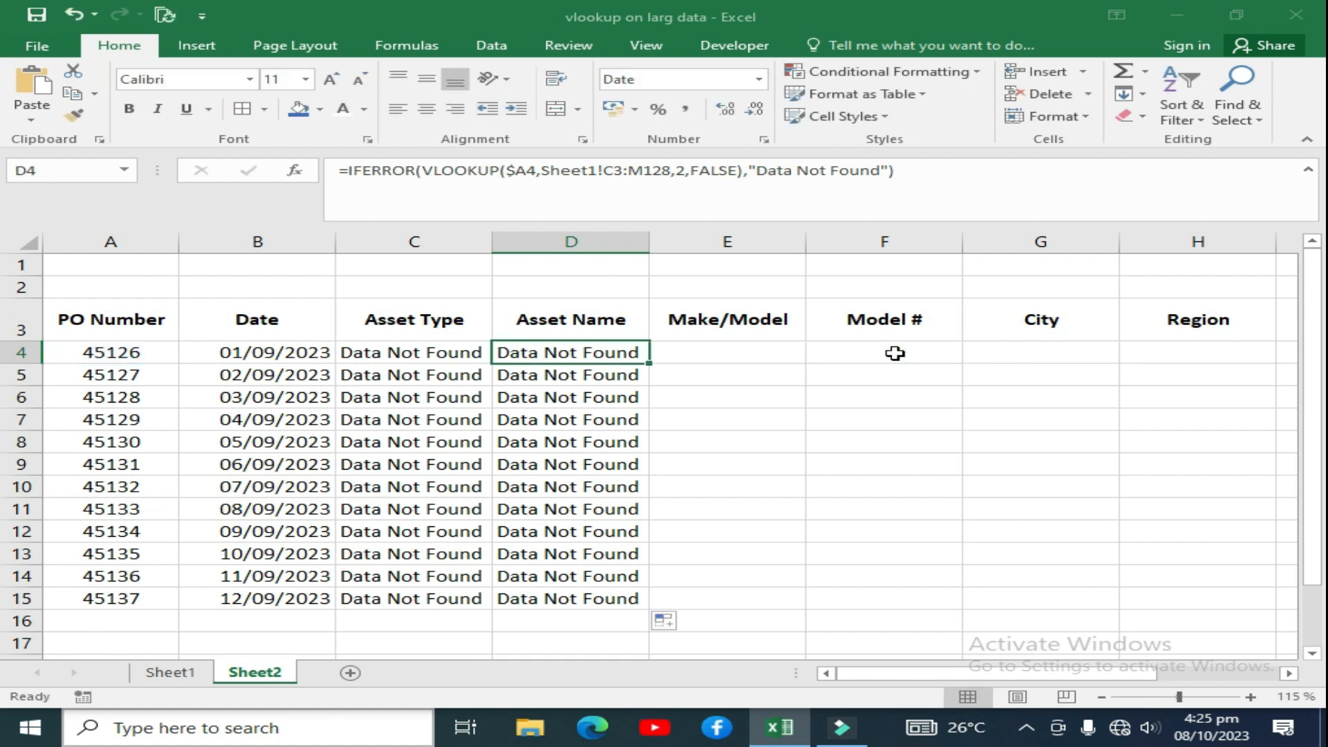
click(408, 353)
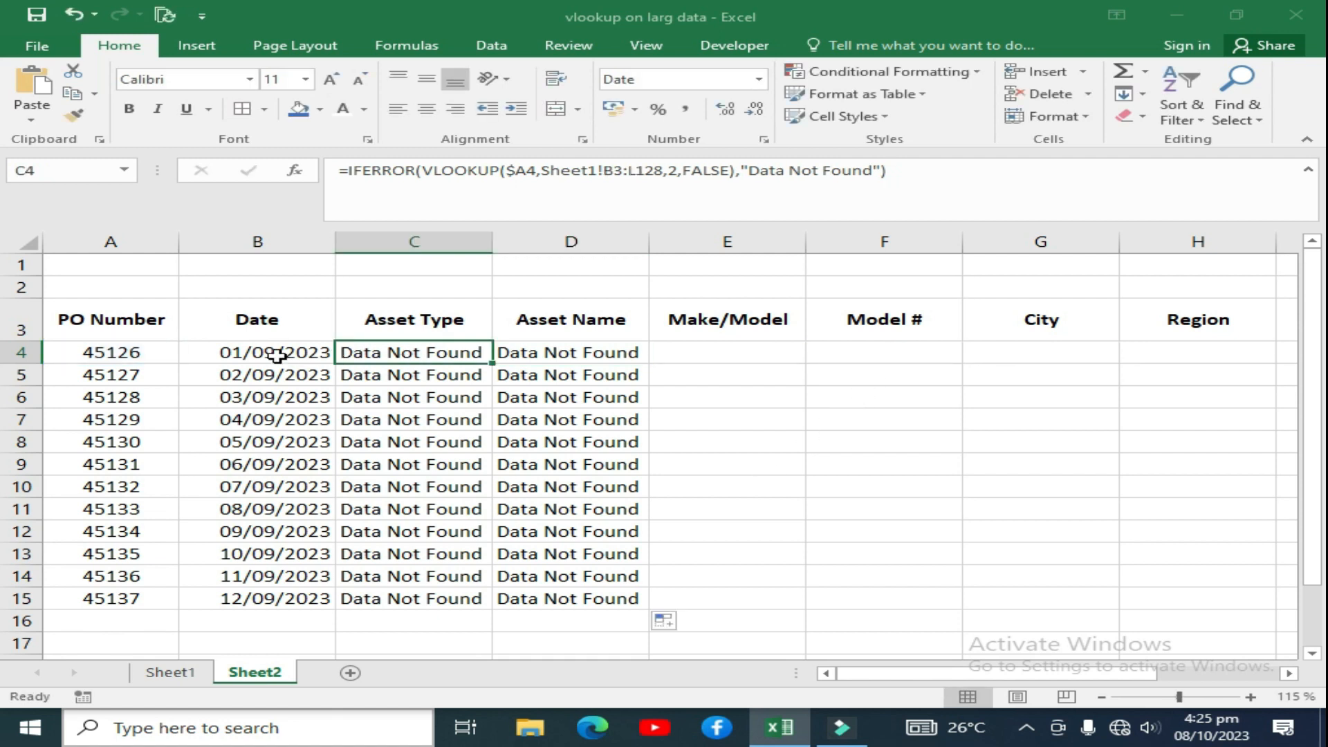
click(279, 354)
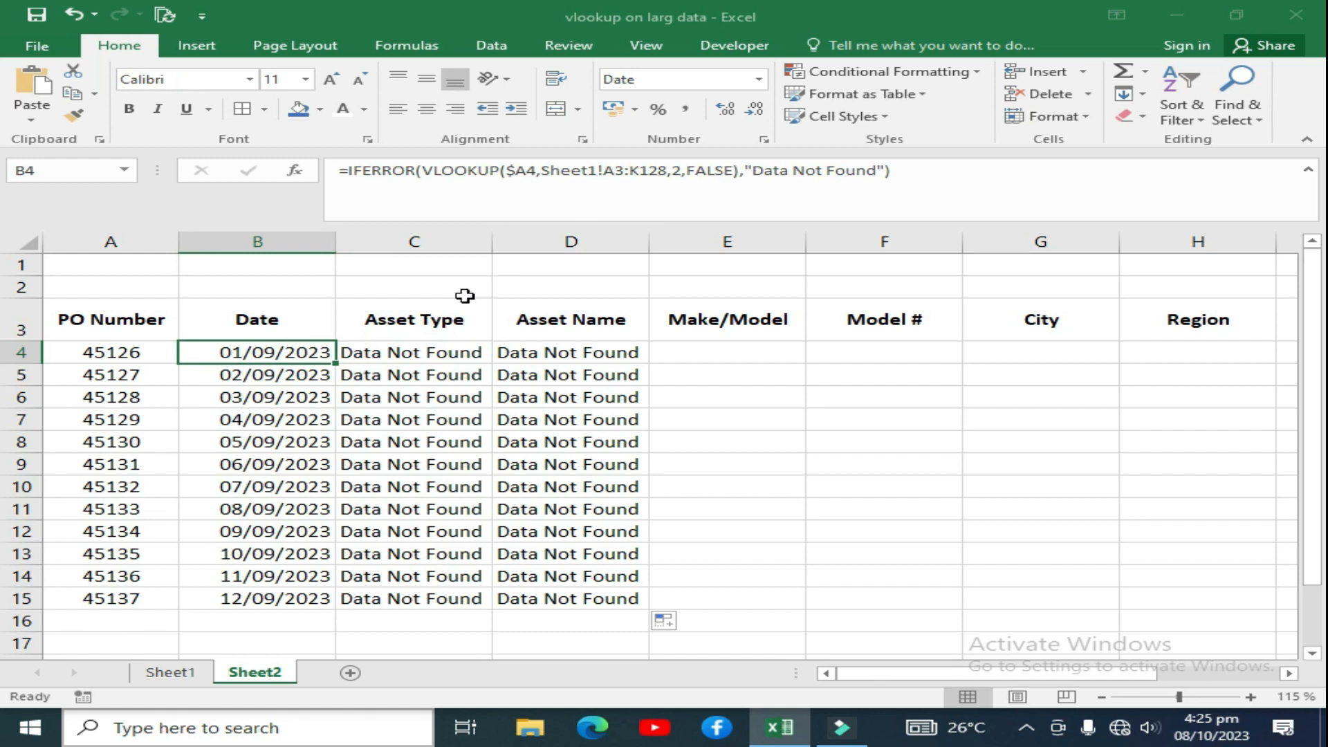
click(619, 171)
key(F4)
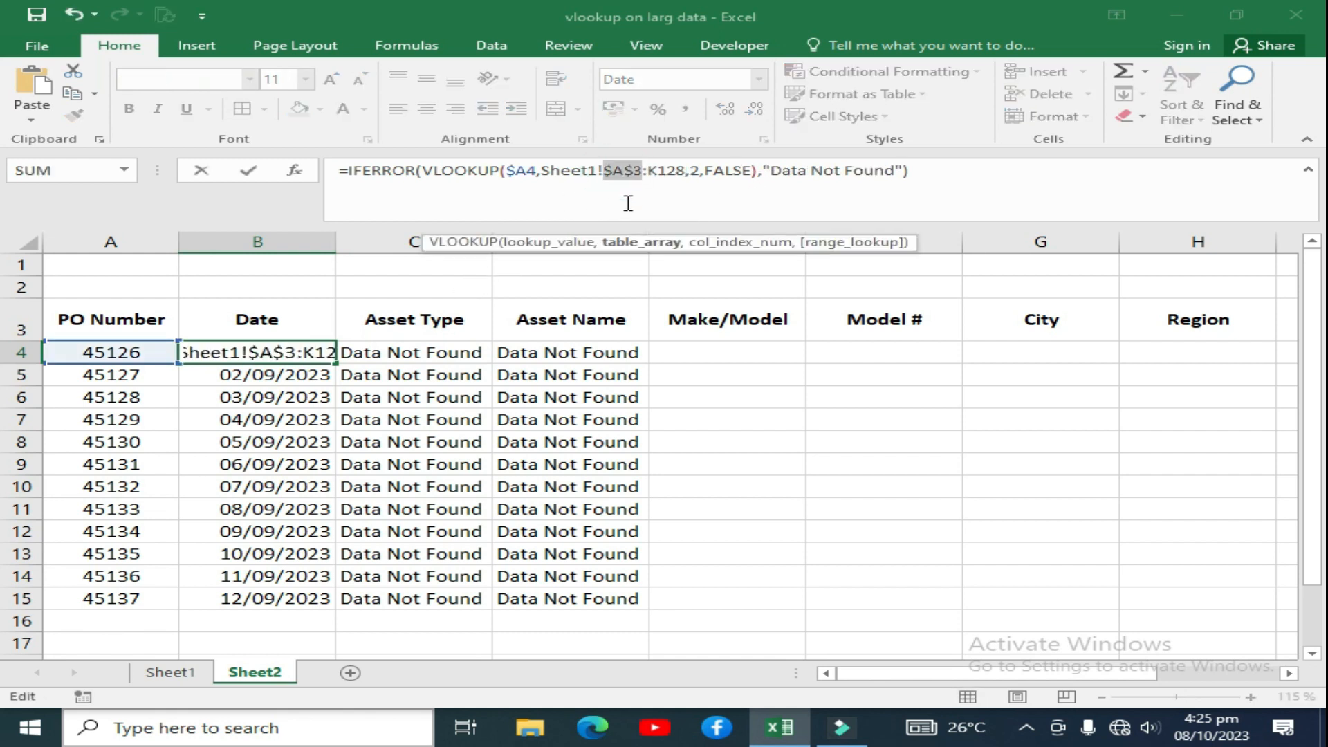
click(665, 173)
key(F4)
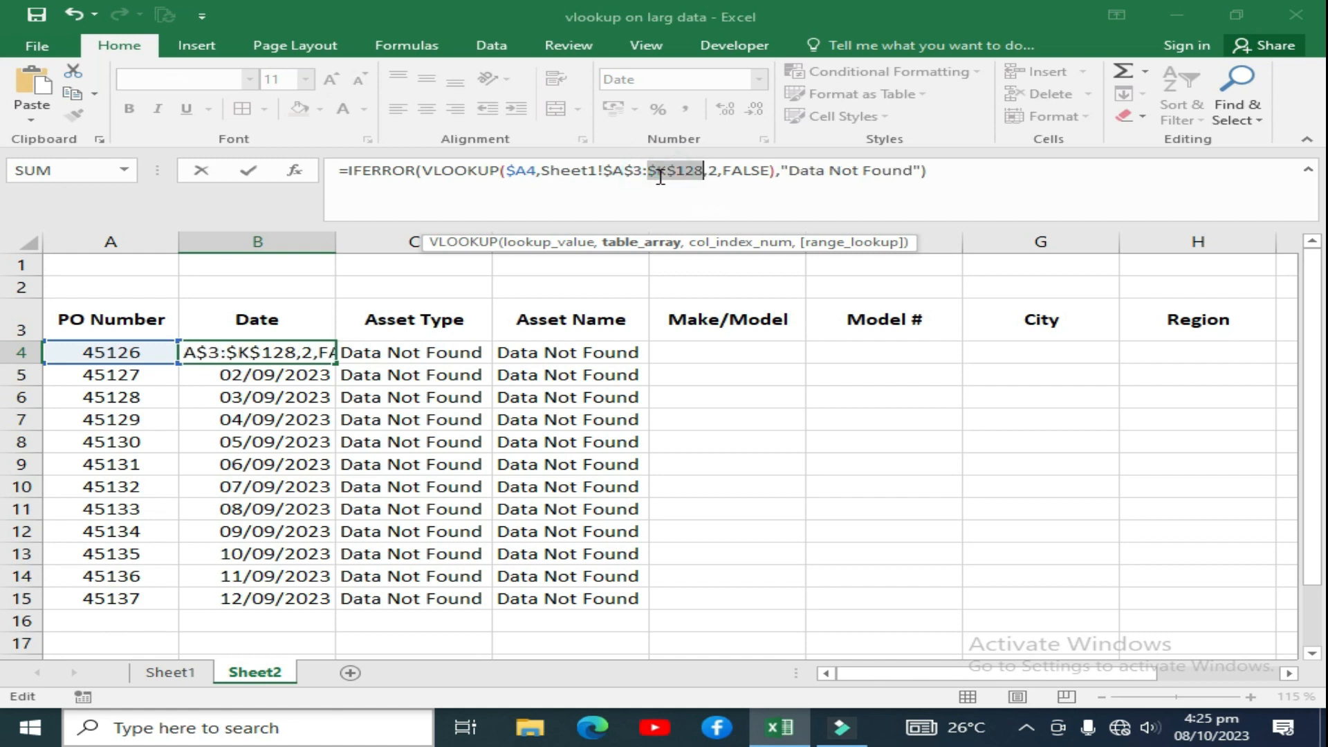
key(Return)
- Refill the B4 formula with the locked table range down to row 15 and across through column D
click(300, 354)
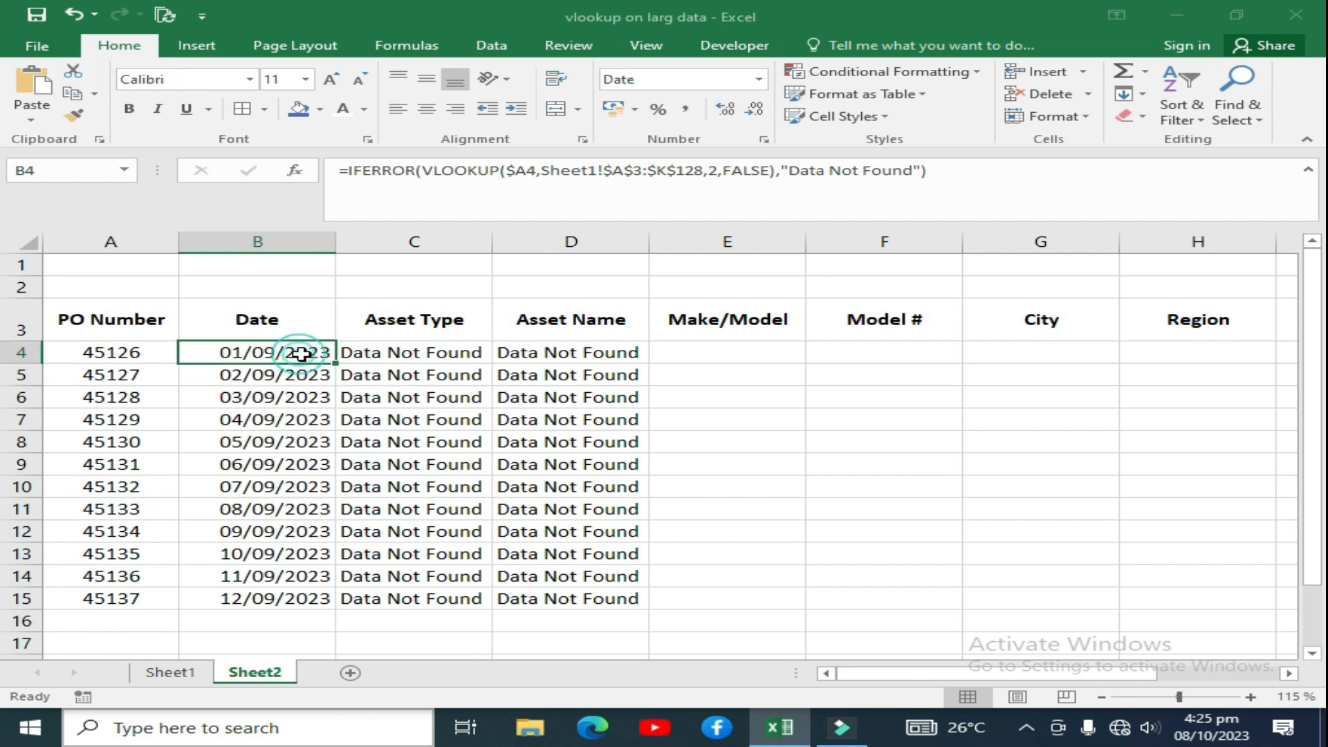
double_click(337, 363)
drag(337, 609, 588, 602)
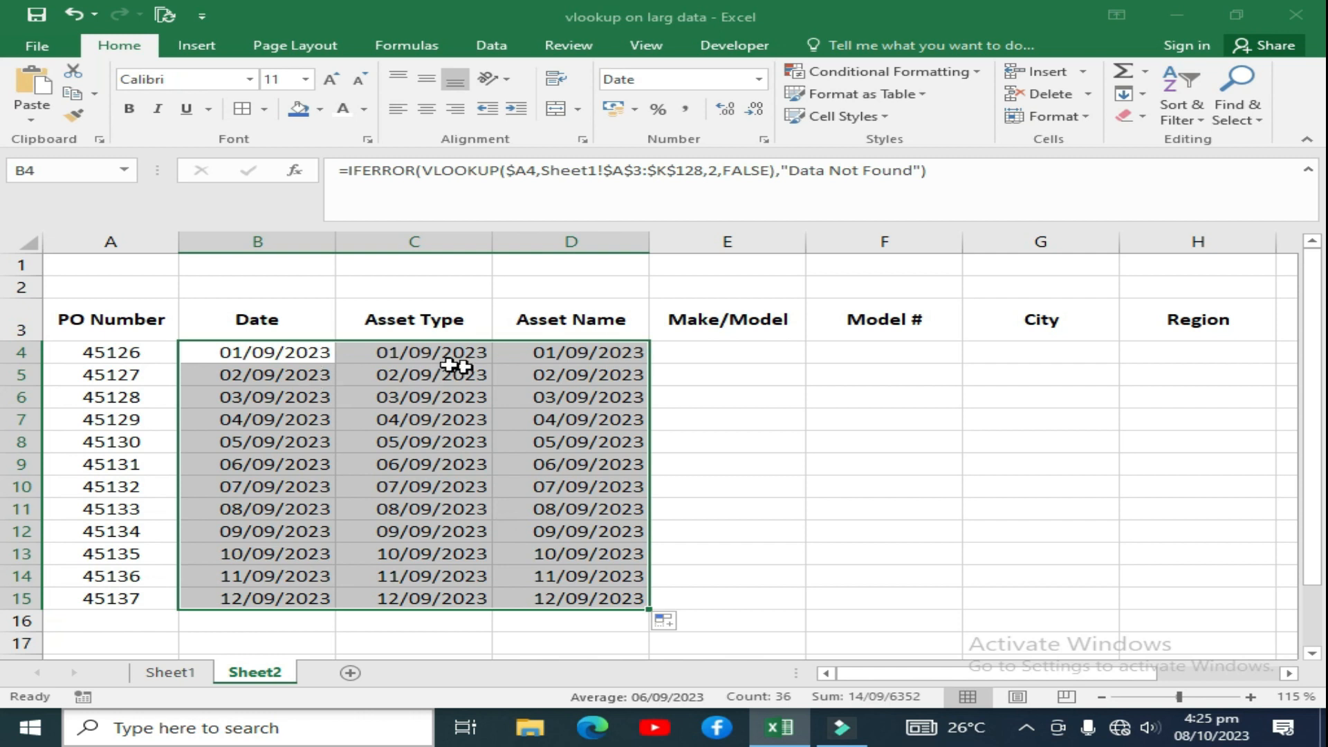
- Check the table range and column index in the refilled formulas in C4 and D4
click(440, 351)
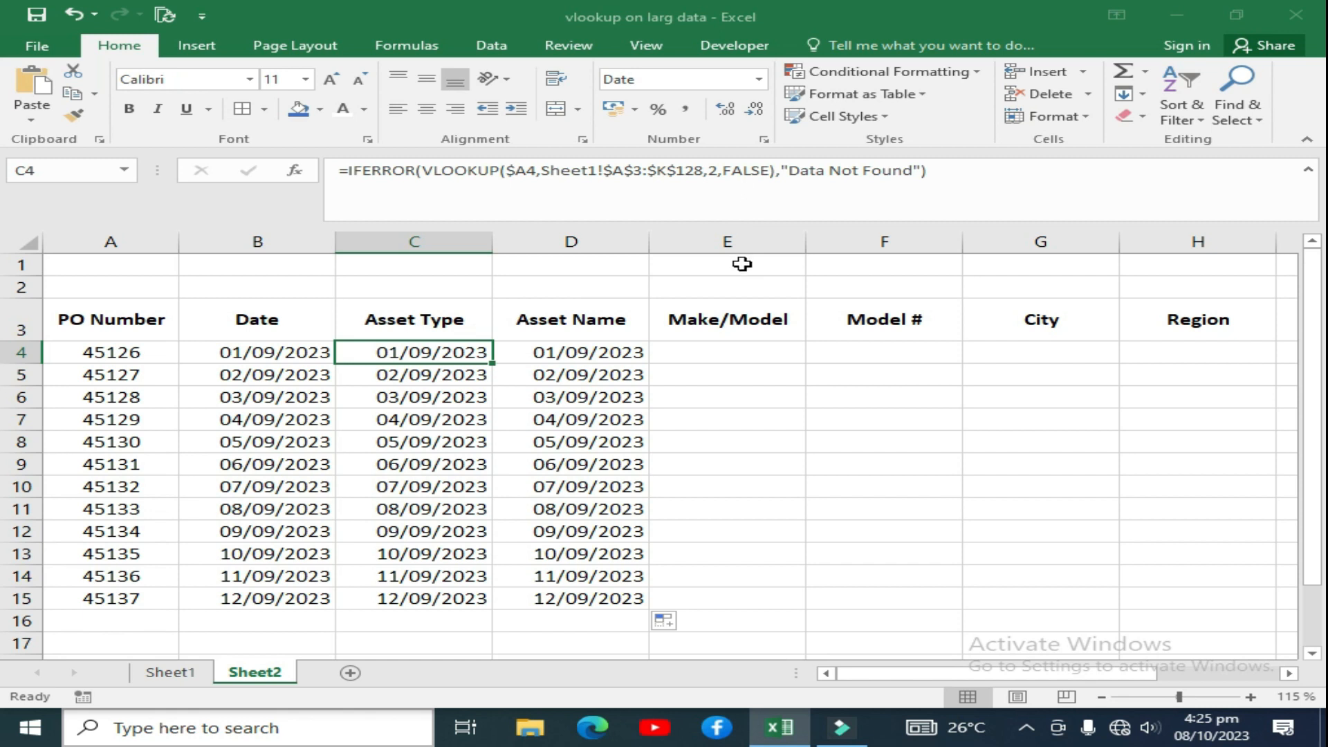
key(F2)
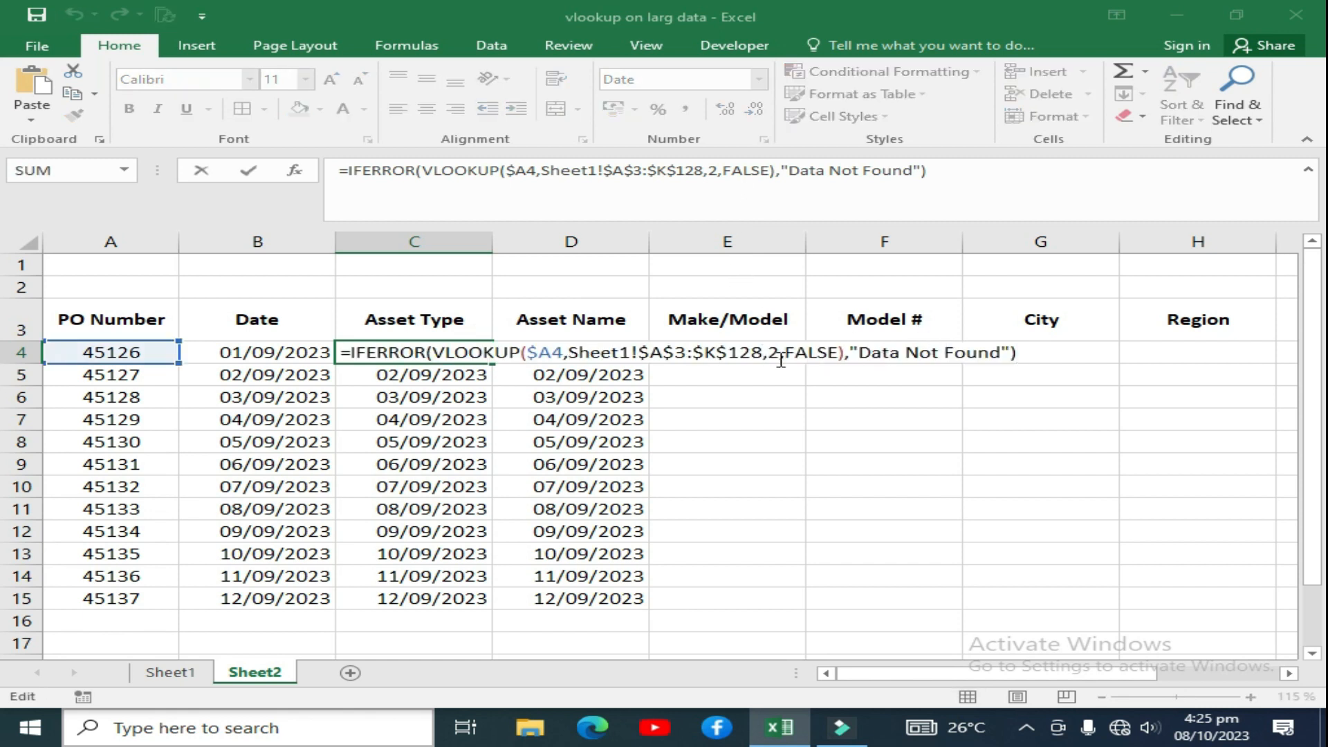
key(ctrl+Return)
click(622, 351)
key(F2)
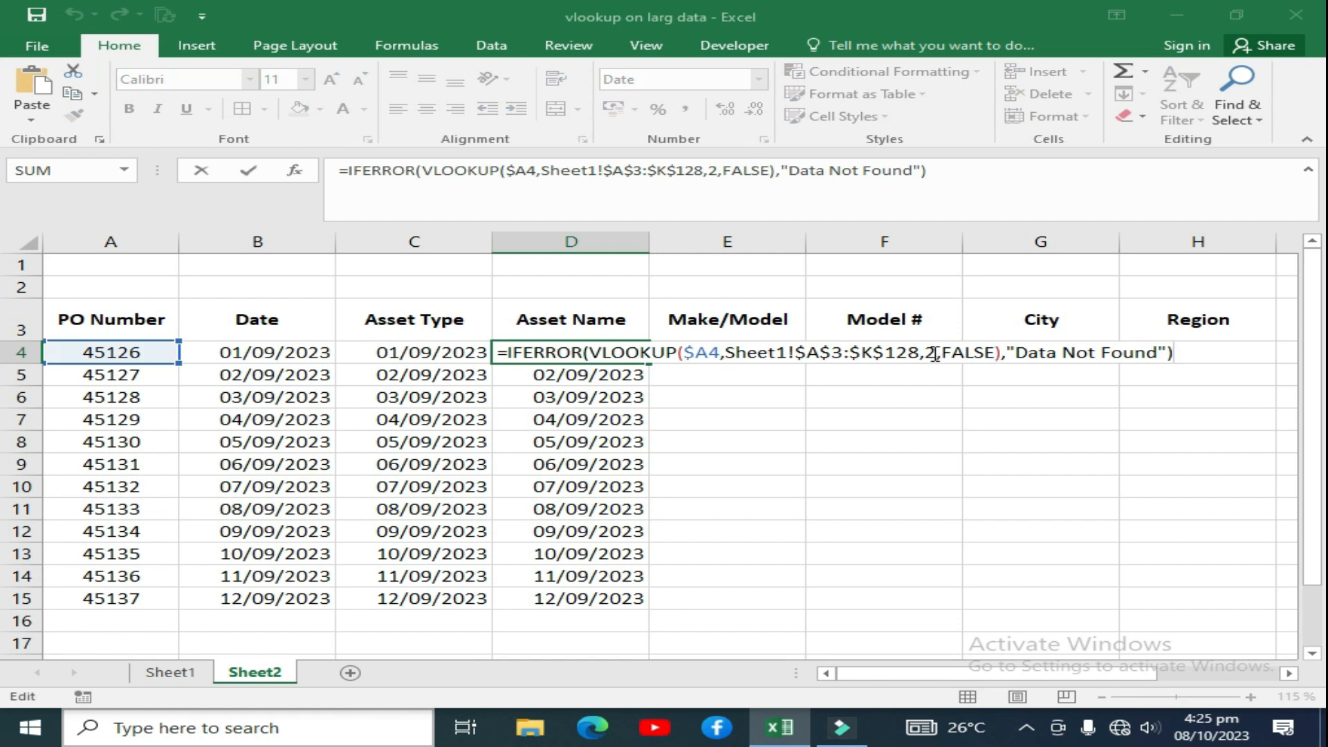
key(ctrl+Return)
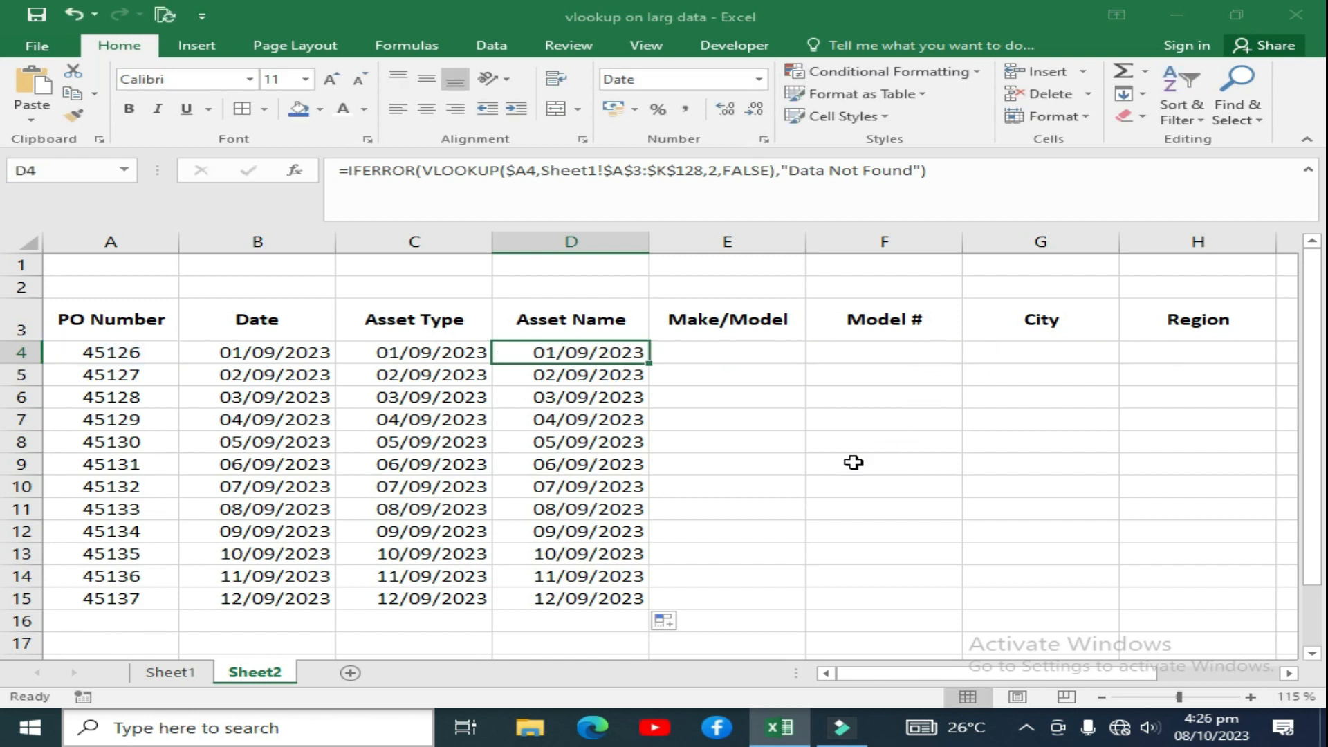
- Replace the fixed column index in the B4 formula with COLUMN(Sheet1!B3), referencing the Date header on Sheet1
click(297, 361)
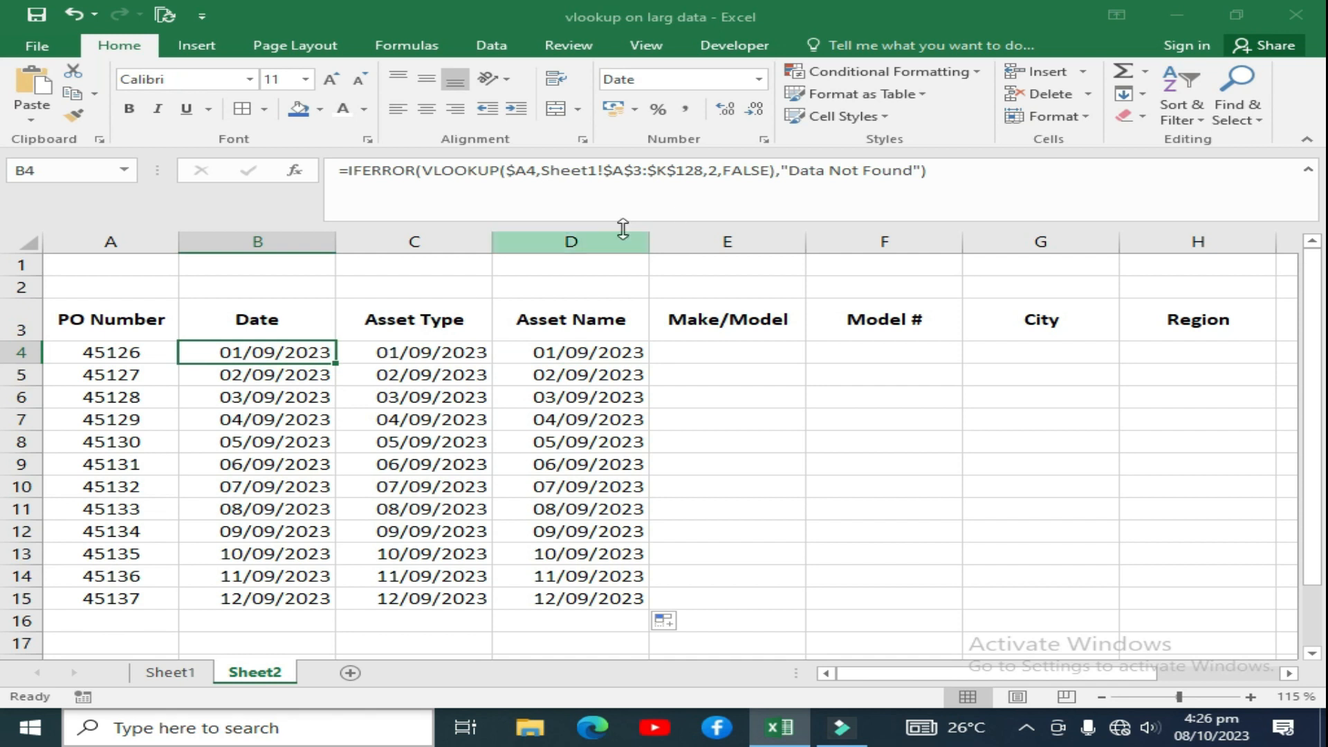
click(717, 175)
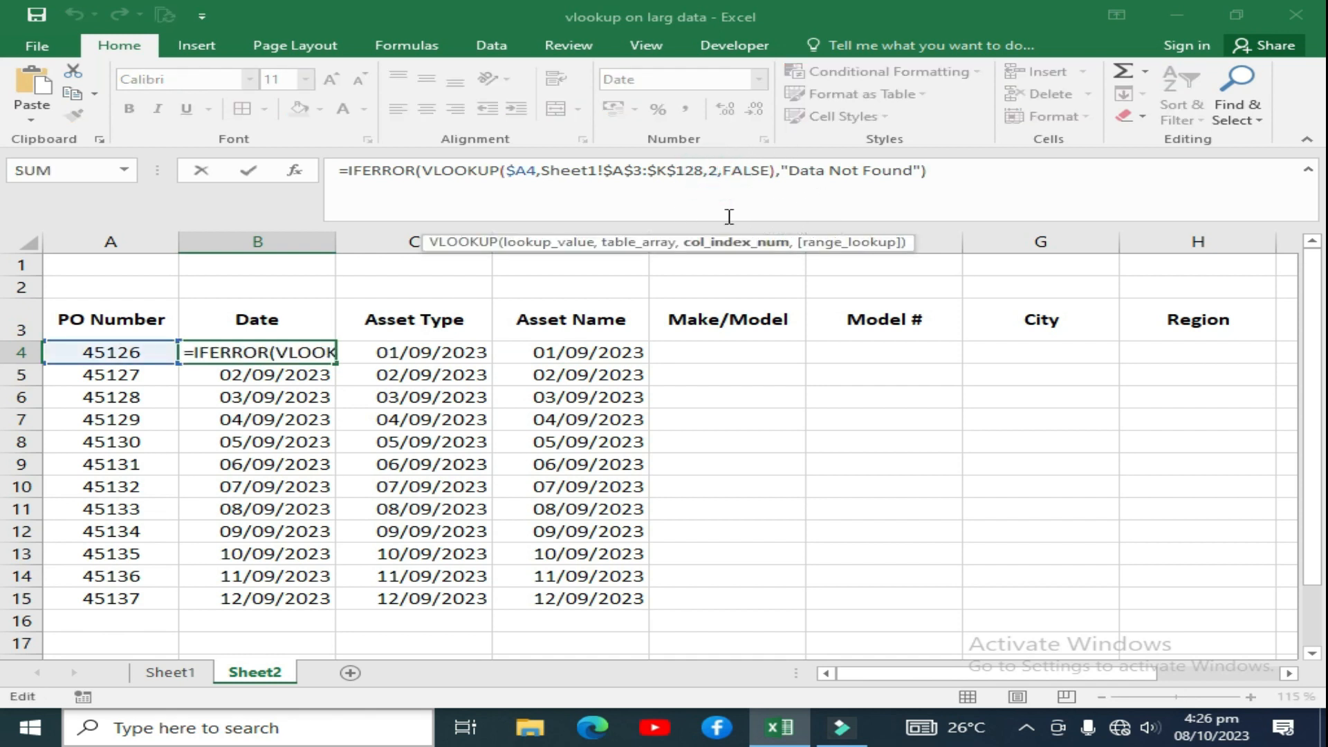
key(BackSpace)
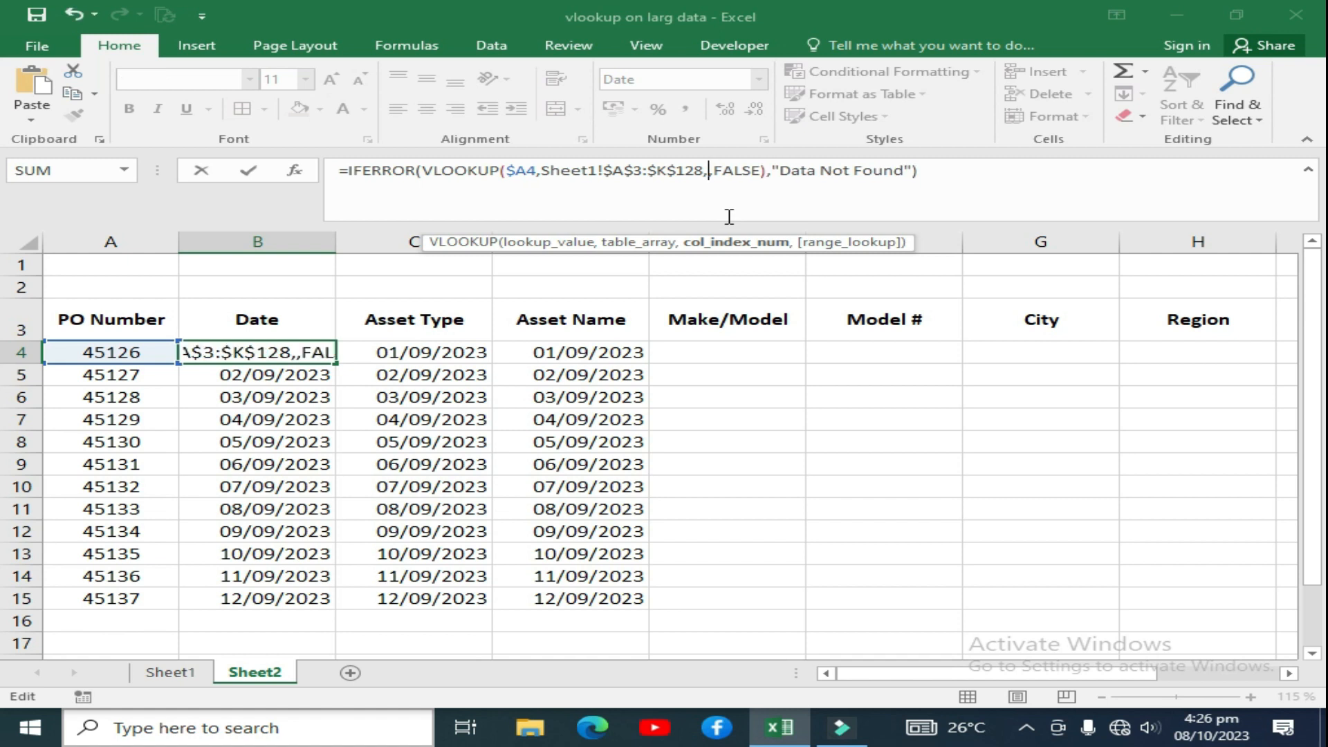
text(col)
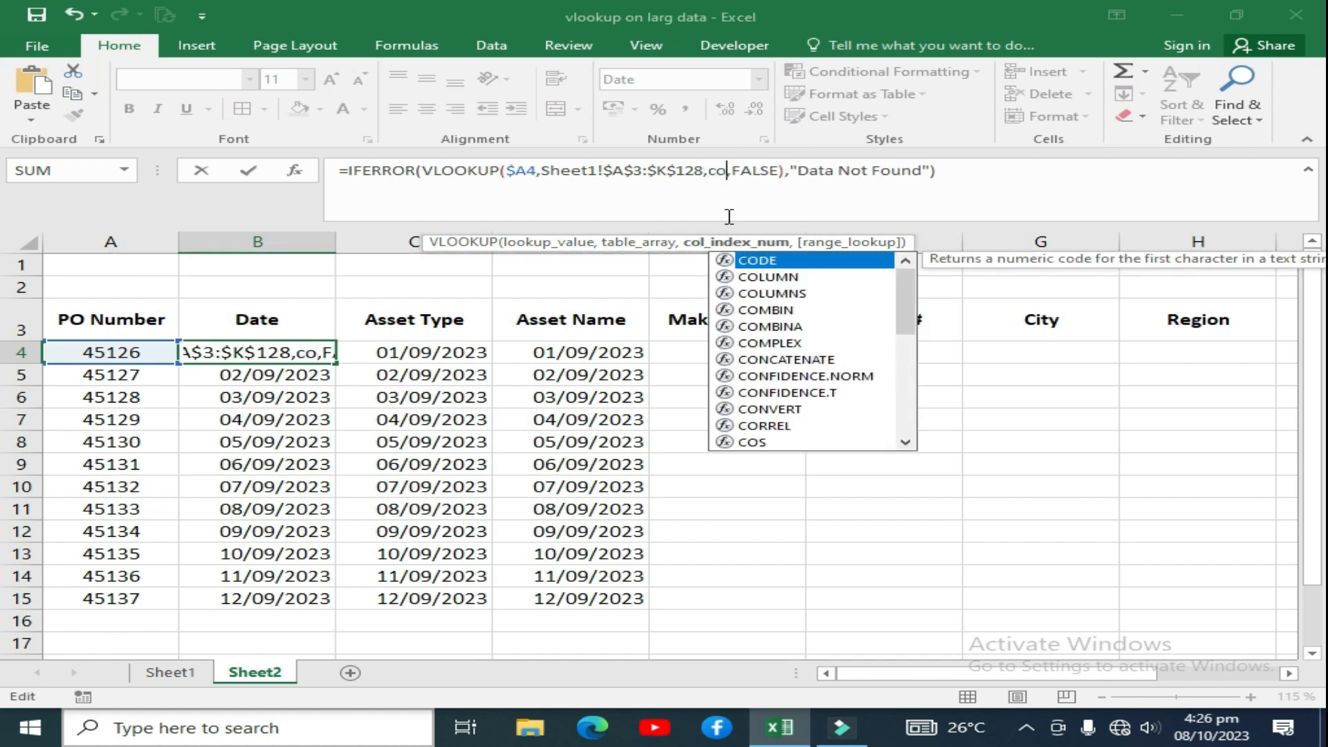
key(Tab)
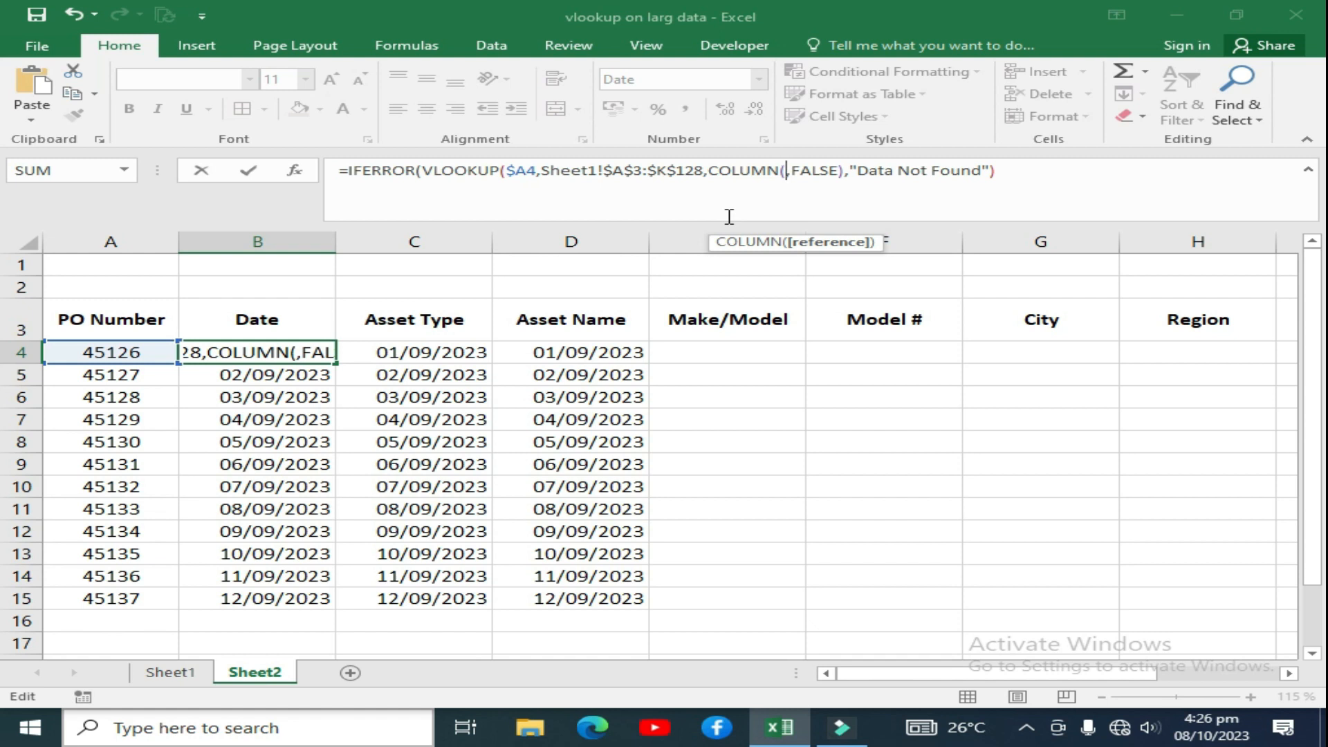
click(170, 673)
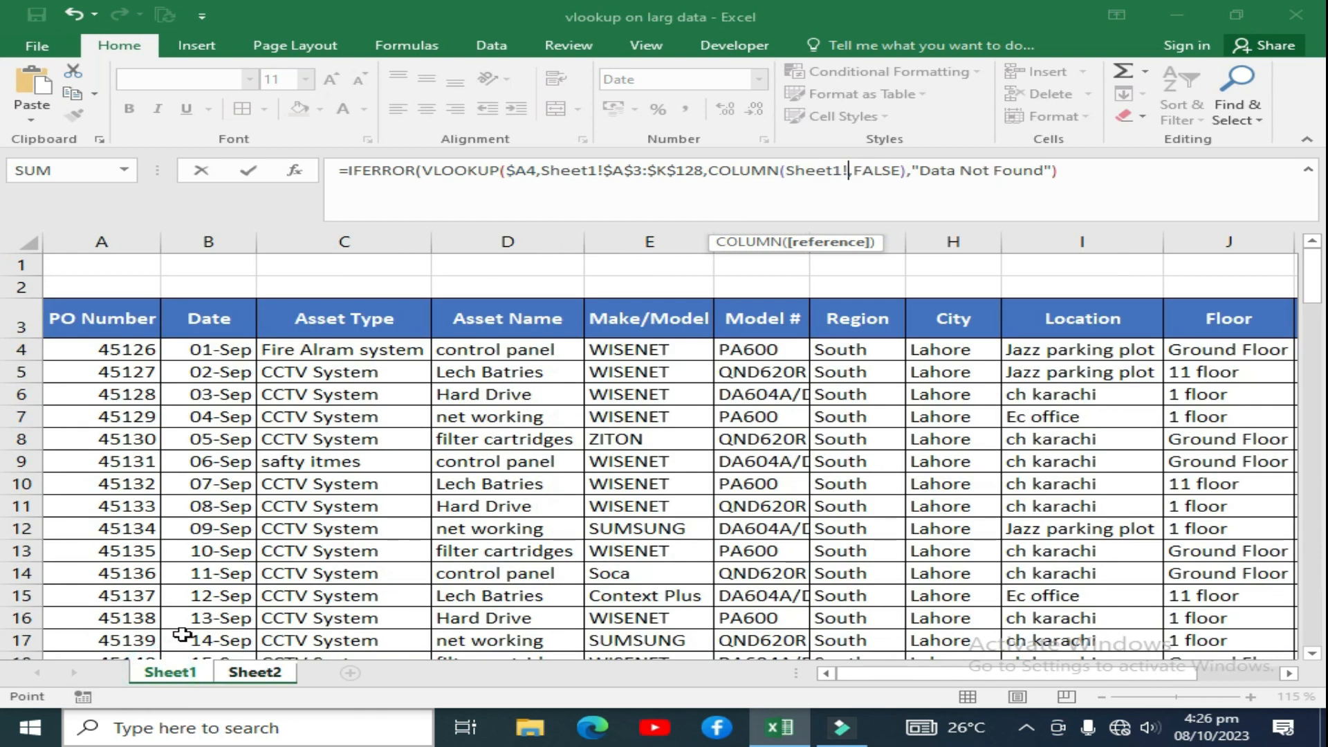
click(197, 319)
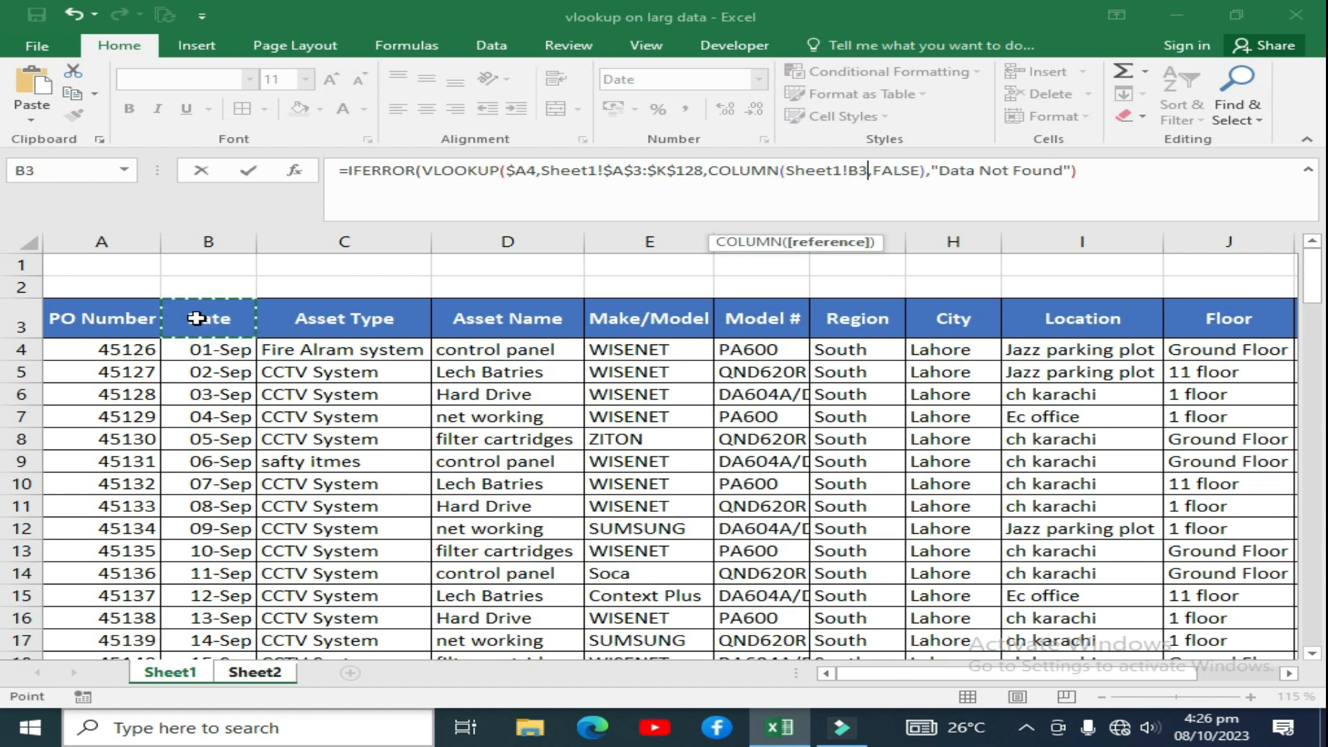
text())
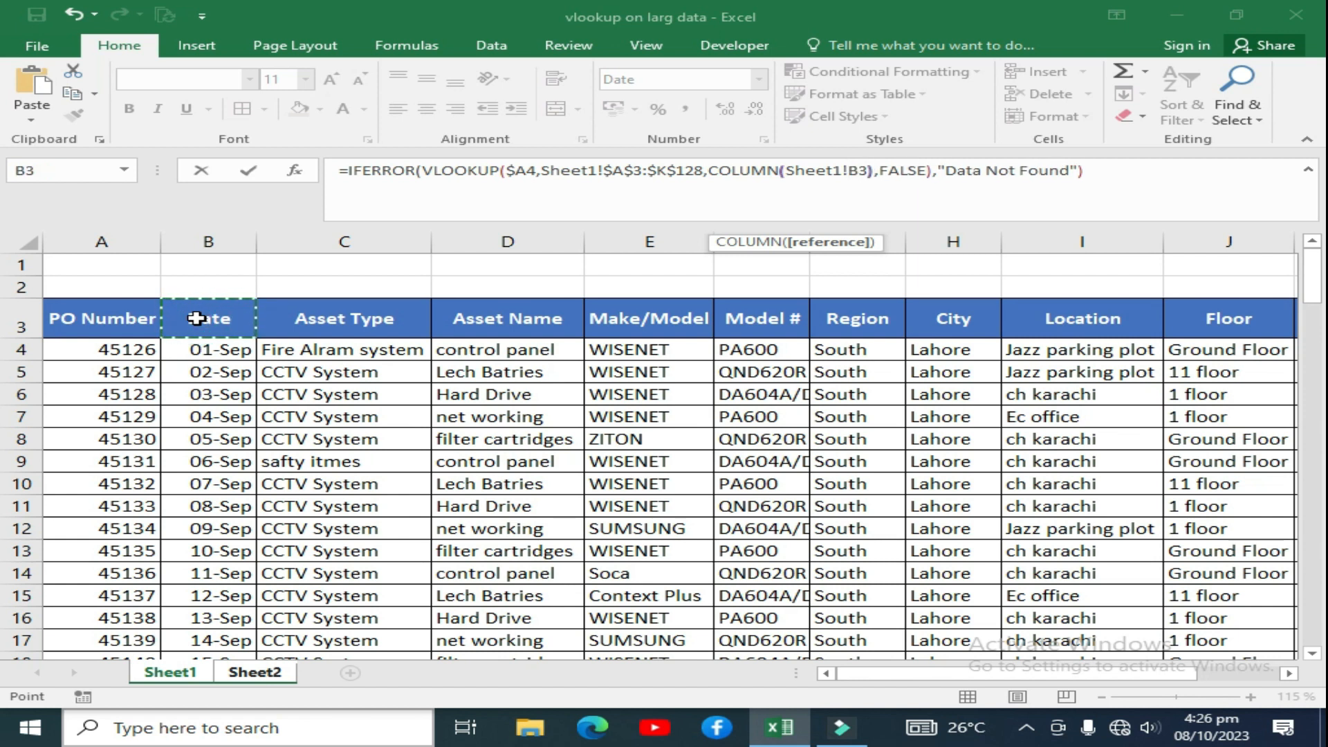
key(Return)
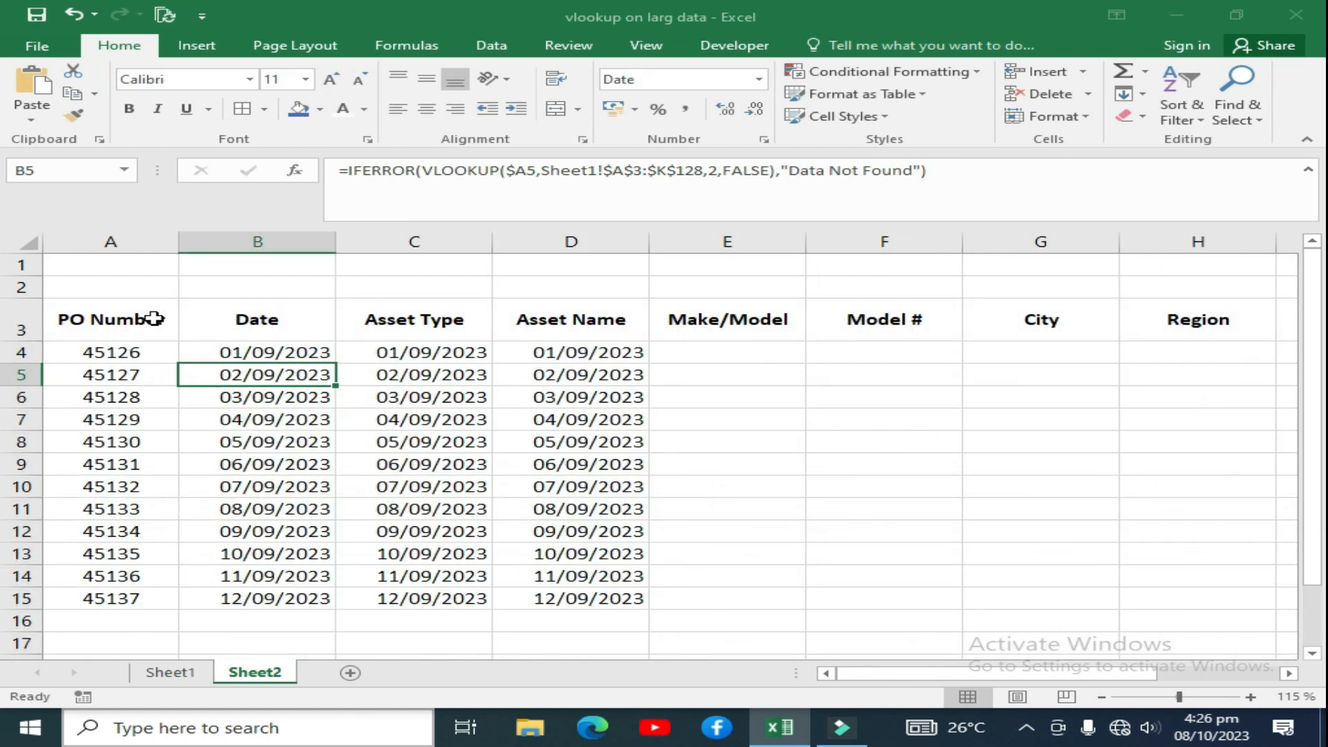
- Lock the row of the COLUMN reference in the B4 formula by changing it to Sheet1!B$3
click(228, 351)
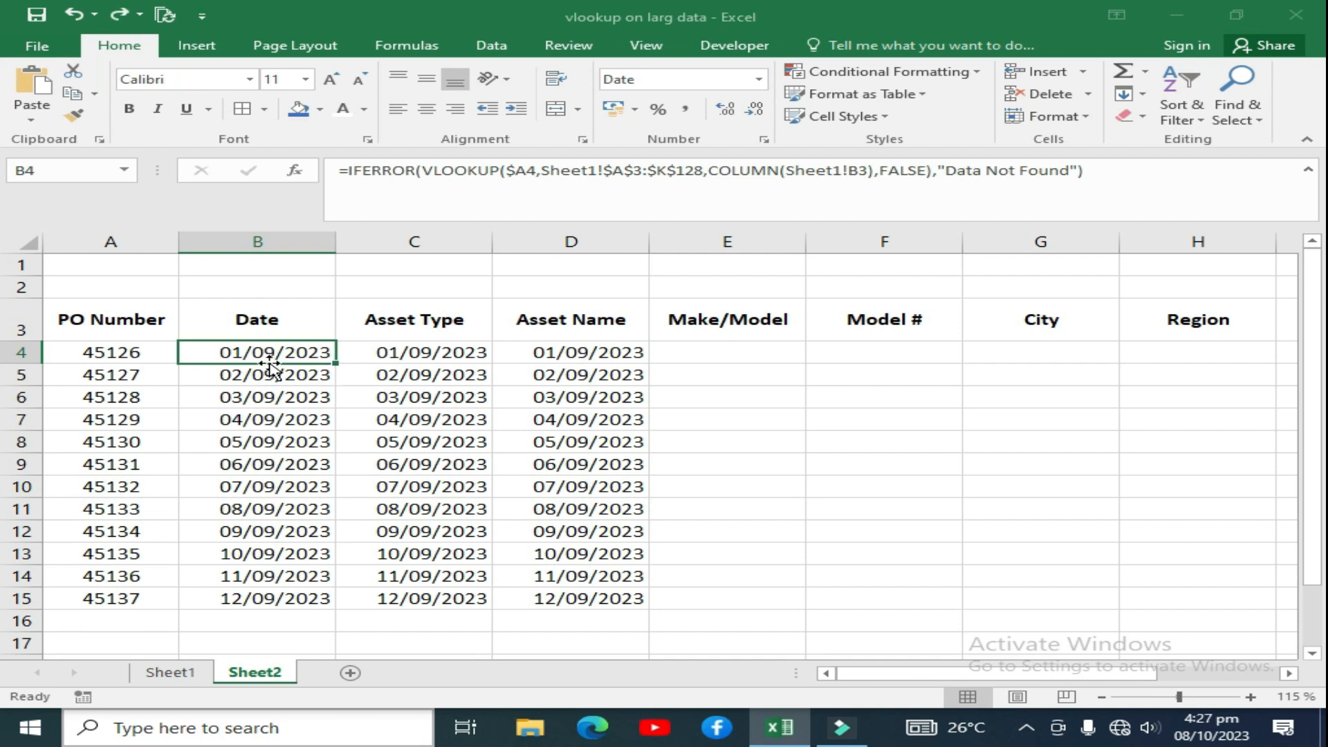
key(F2)
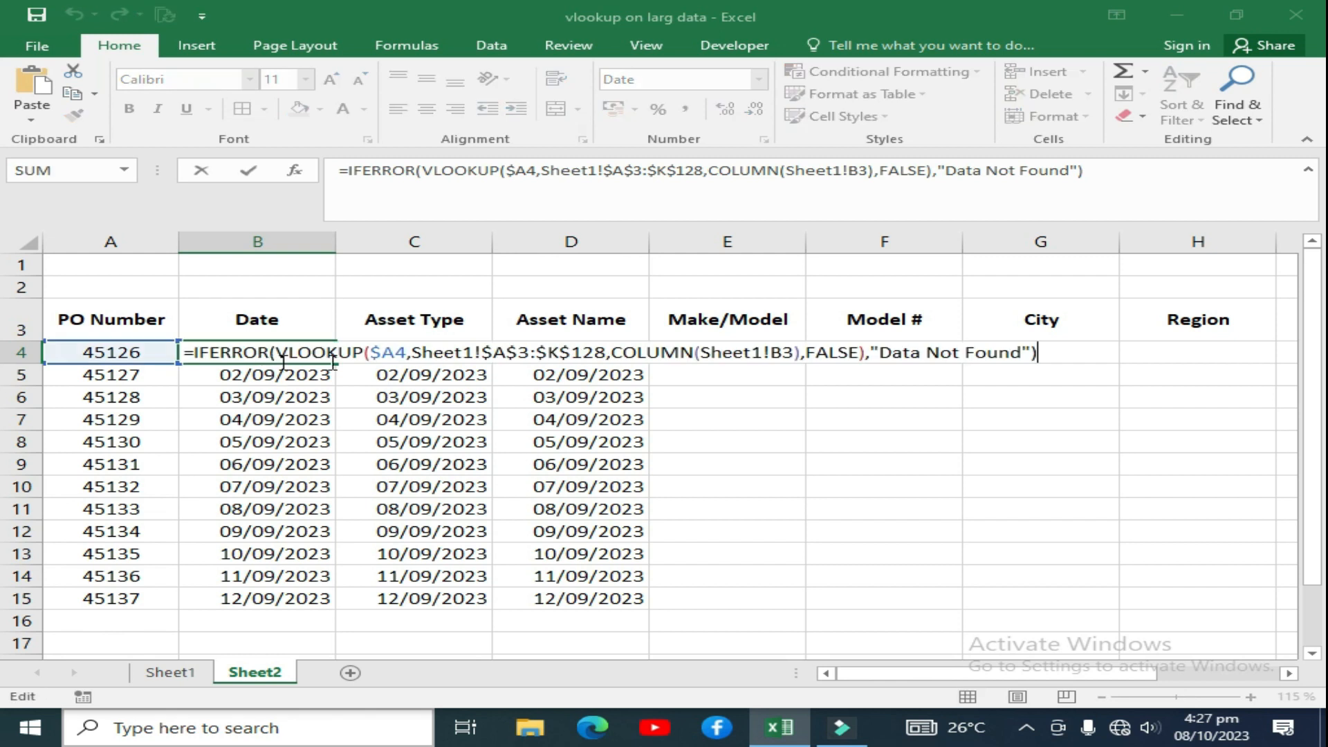
click(783, 353)
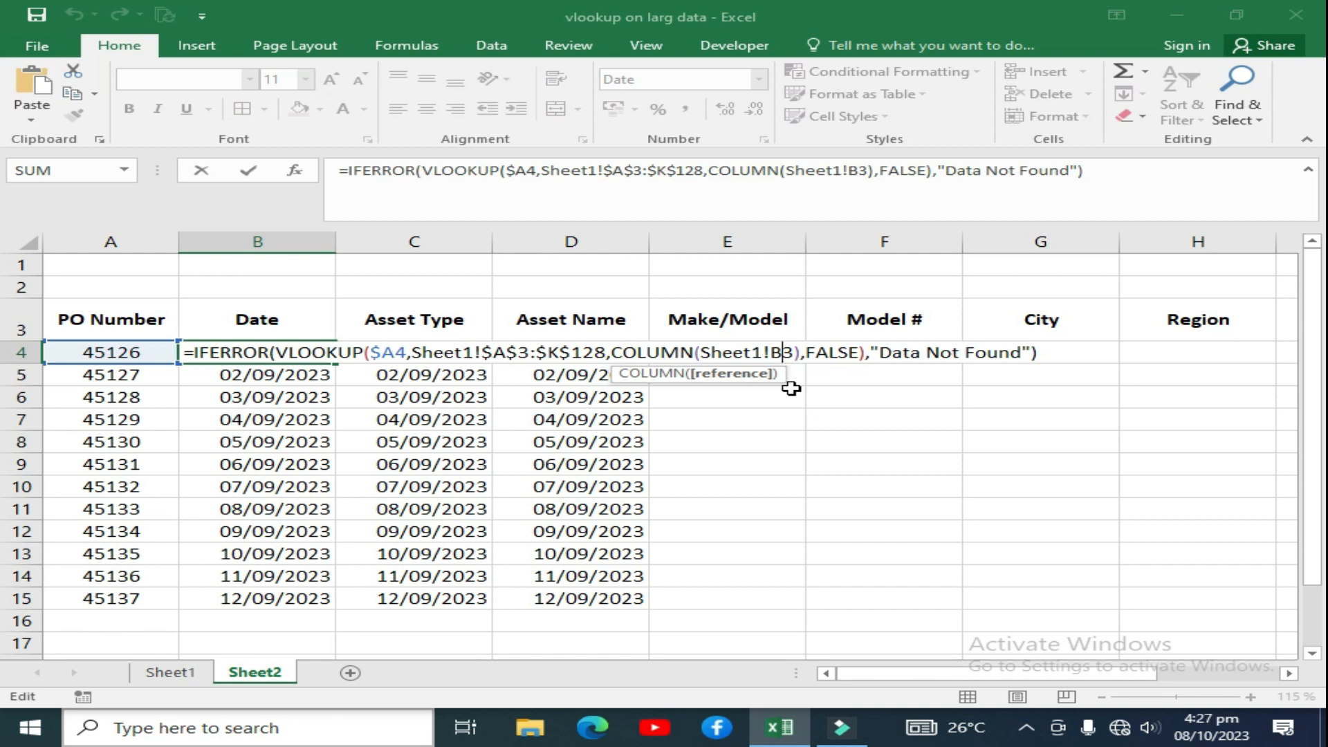
text($)
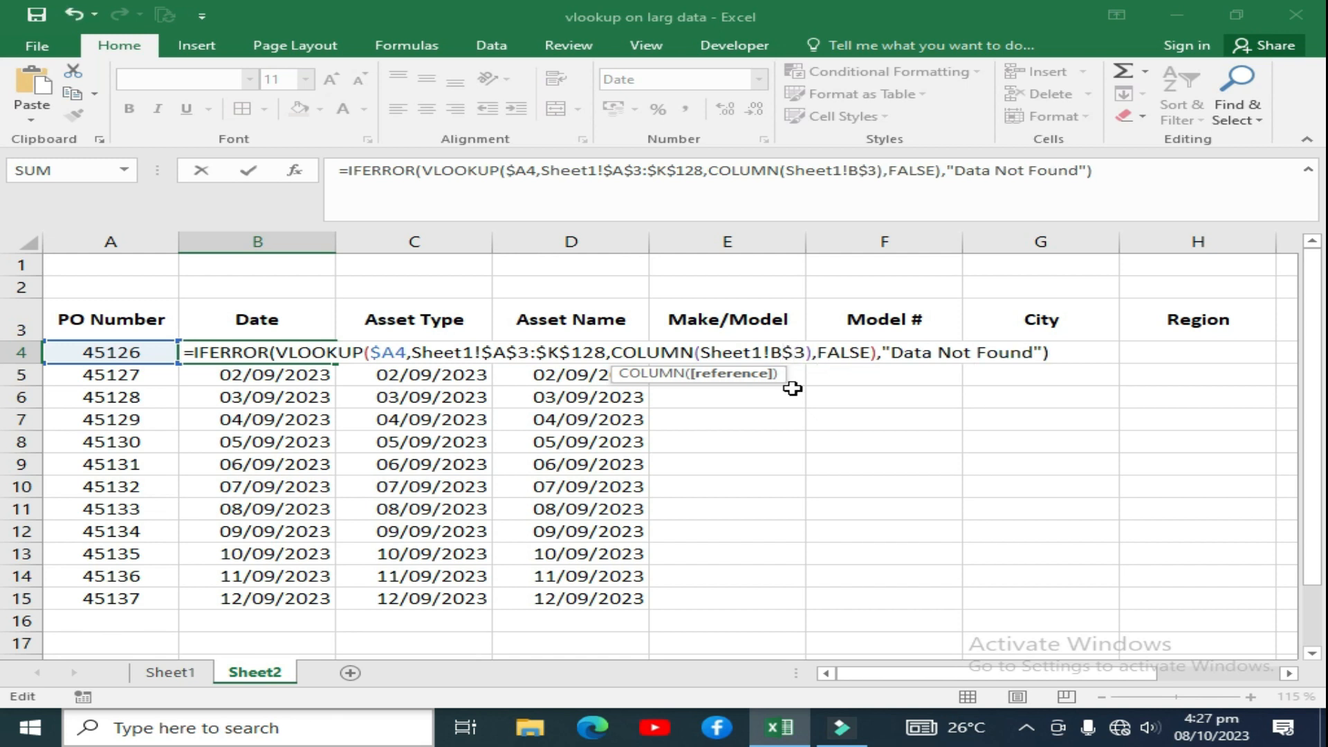
key(Return)
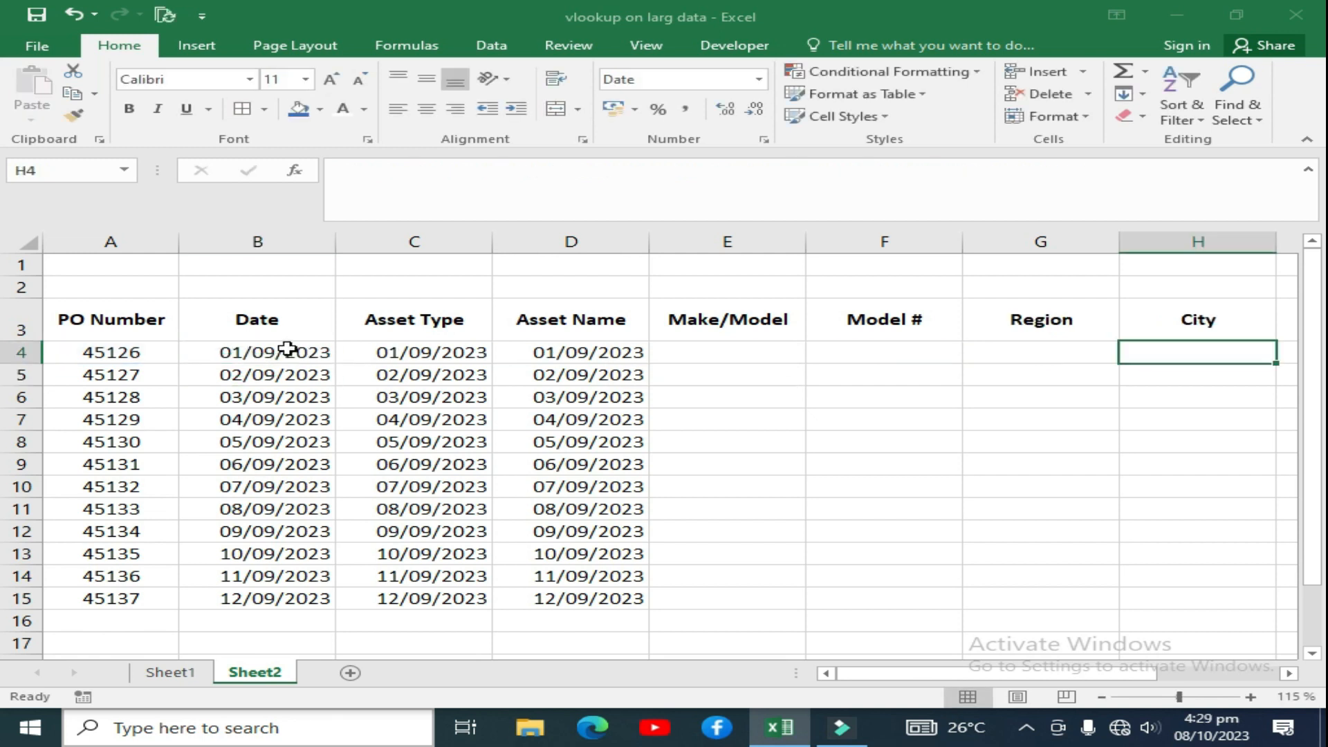
- Fill the B4 formula down to row 15 and across through the Sub Location column K
drag(280, 352, 578, 613)
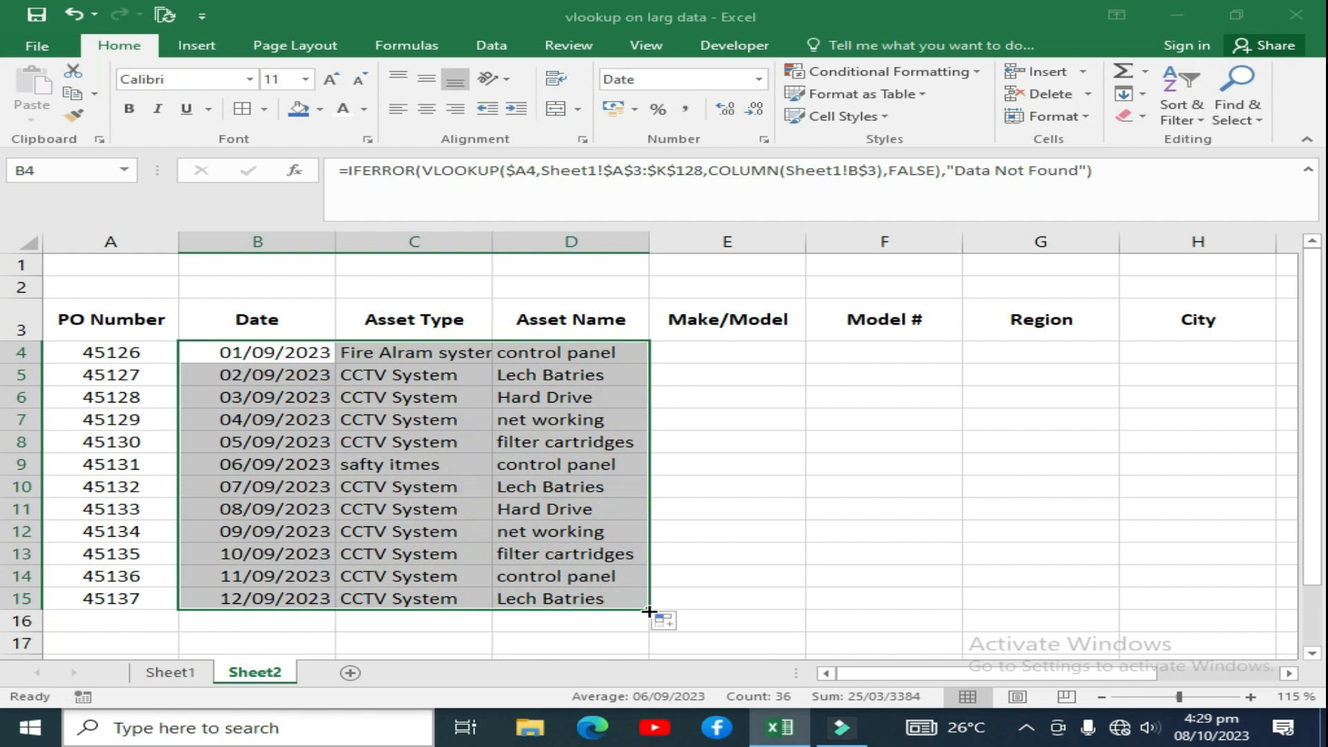
drag(647, 610, 1160, 629)
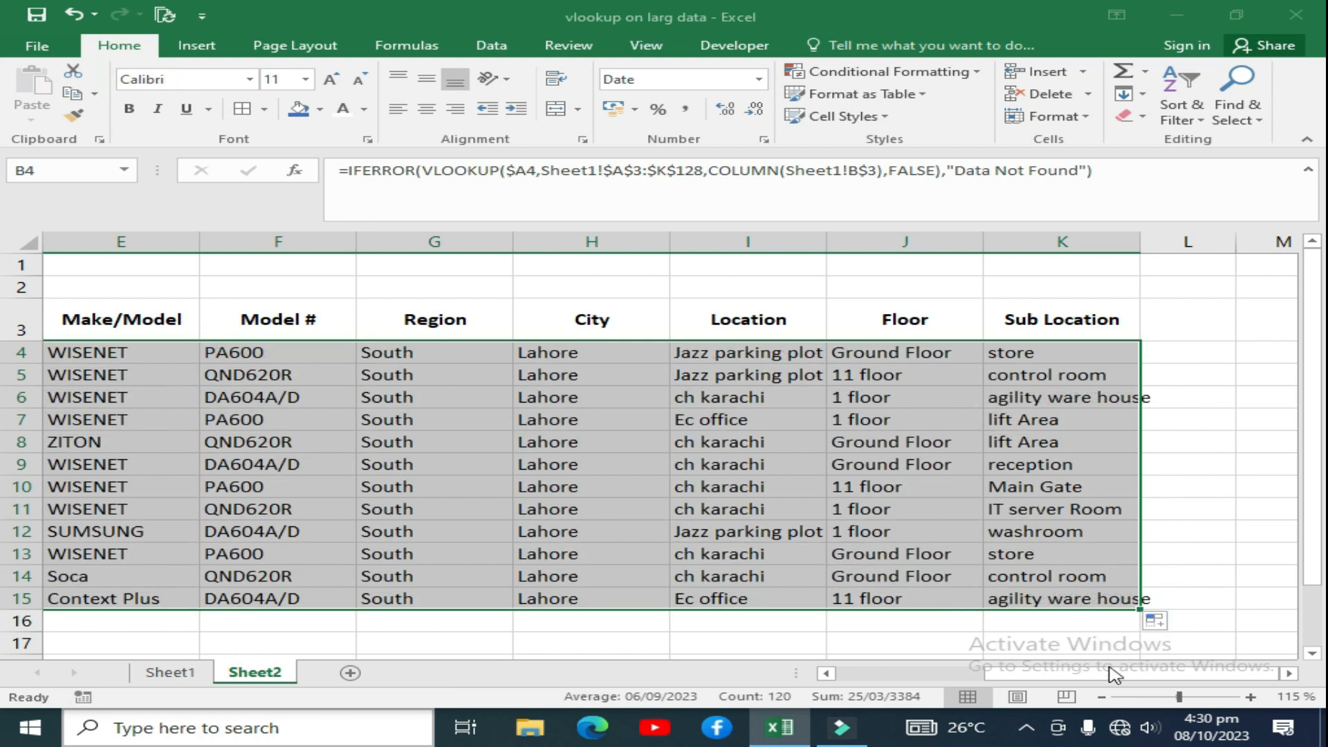
drag(1103, 674, 948, 675)
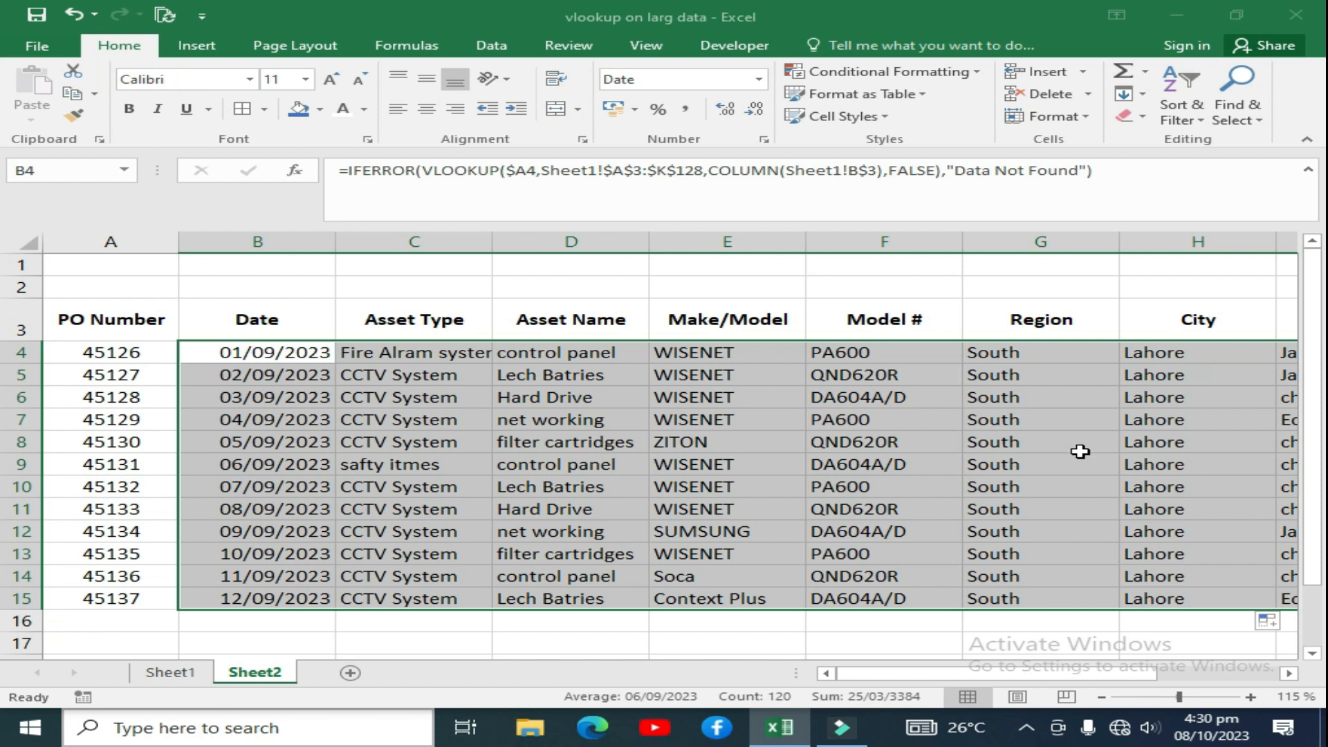
- Swap the two neighbouring headers on Sheet2 so that G3 reads City and H3 reads Region
click(1176, 325)
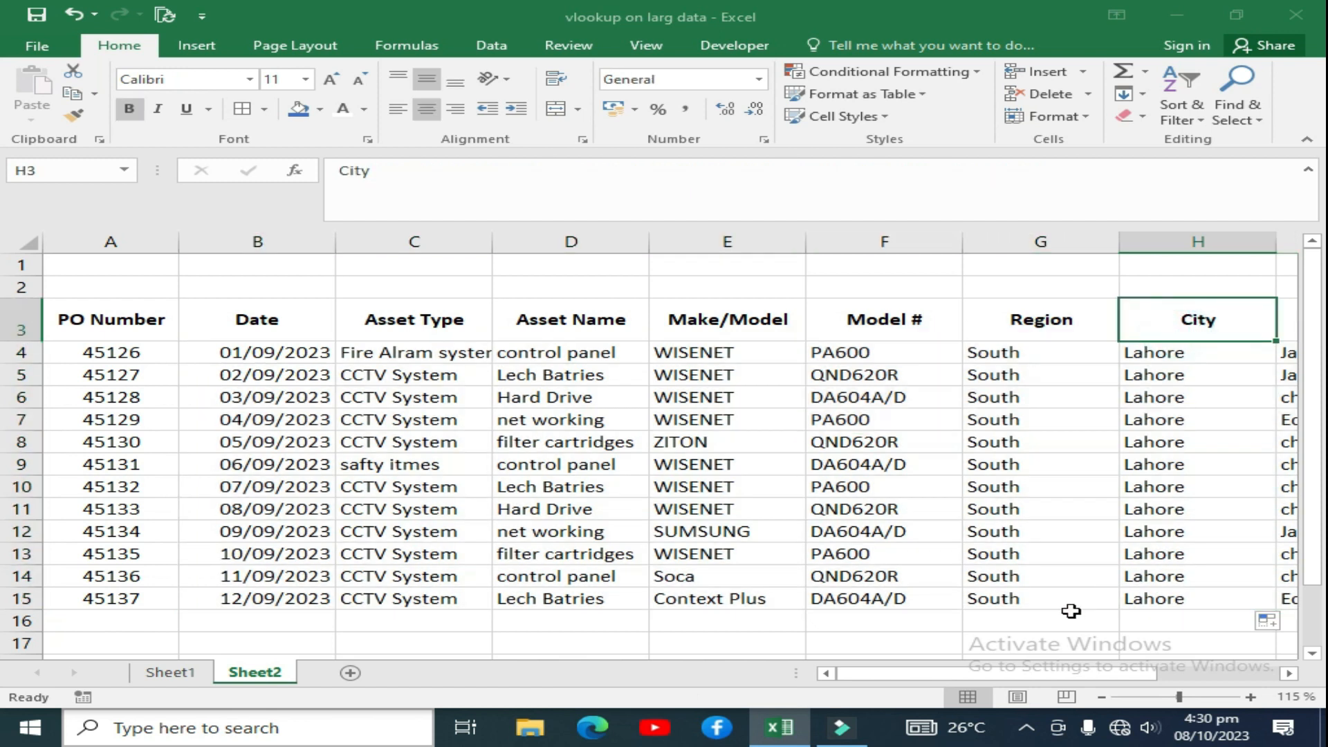
drag(888, 675, 996, 675)
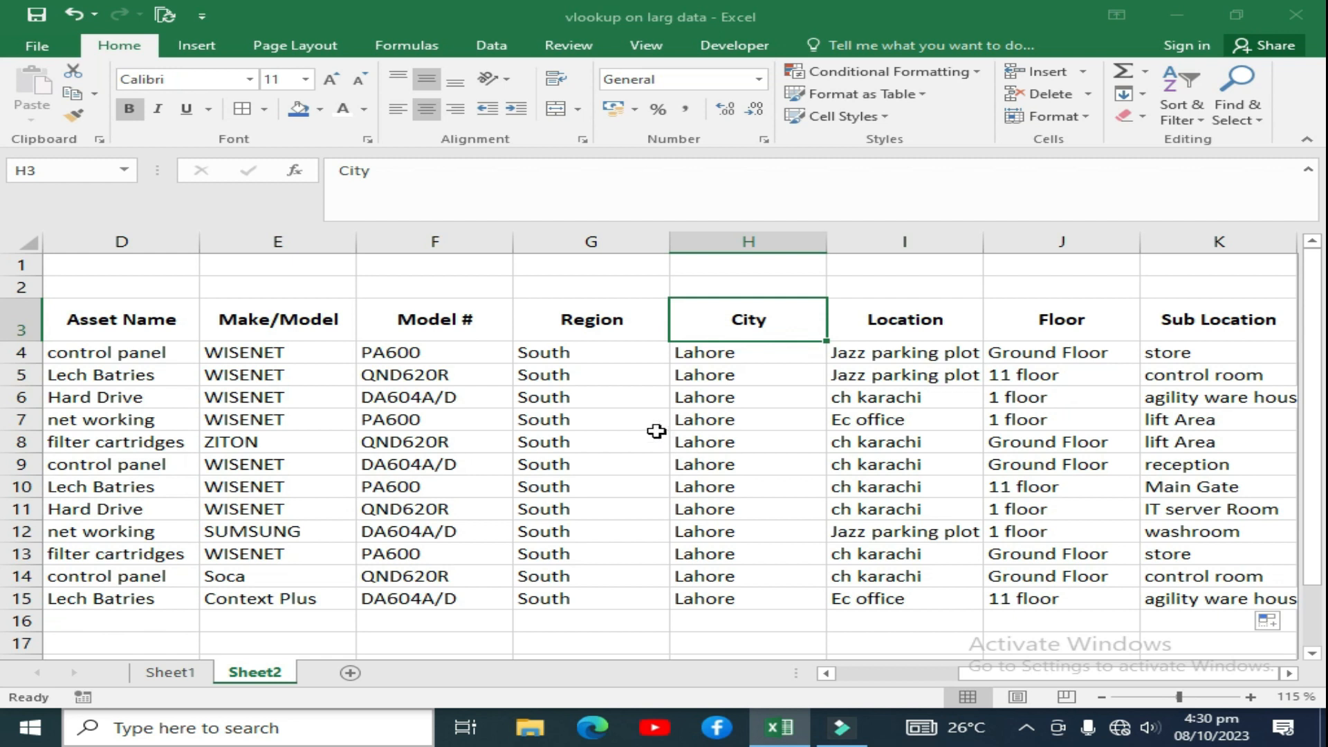
click(545, 324)
key(ctrl+c)
click(748, 322)
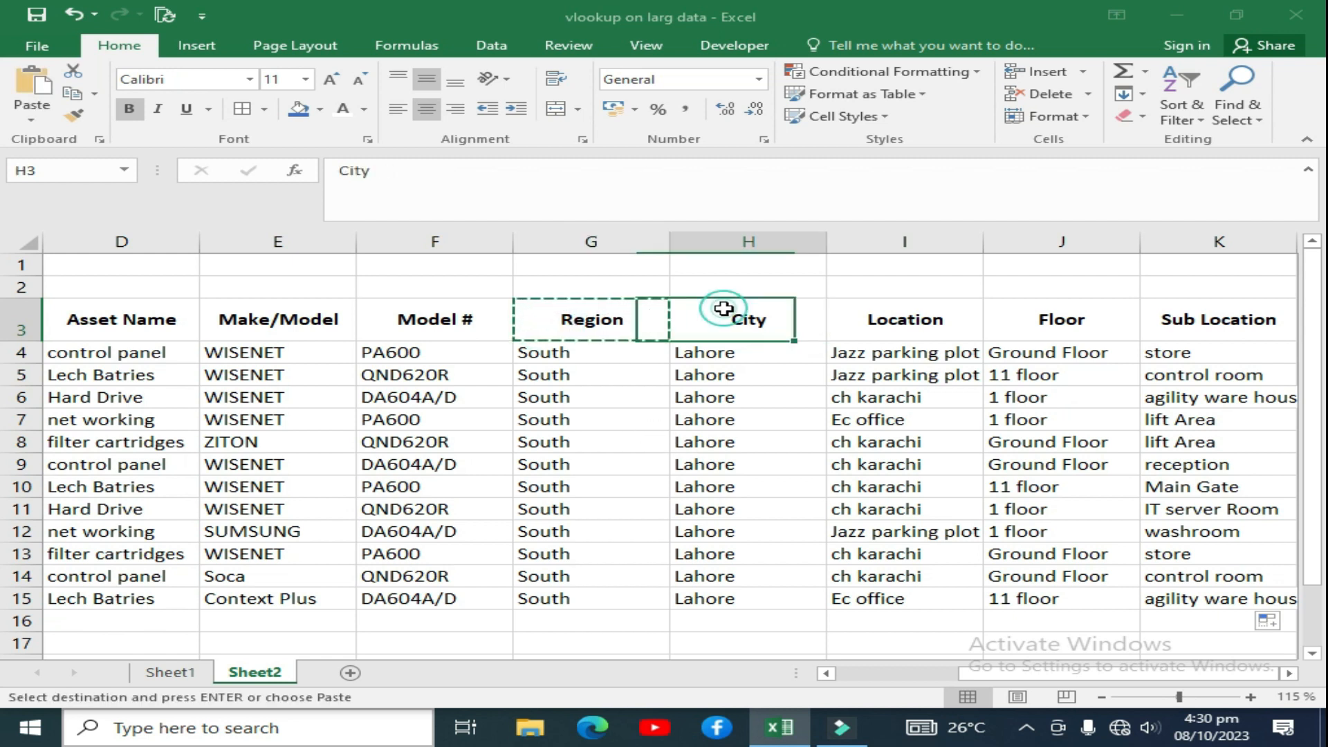
key(ctrl+v)
click(612, 321)
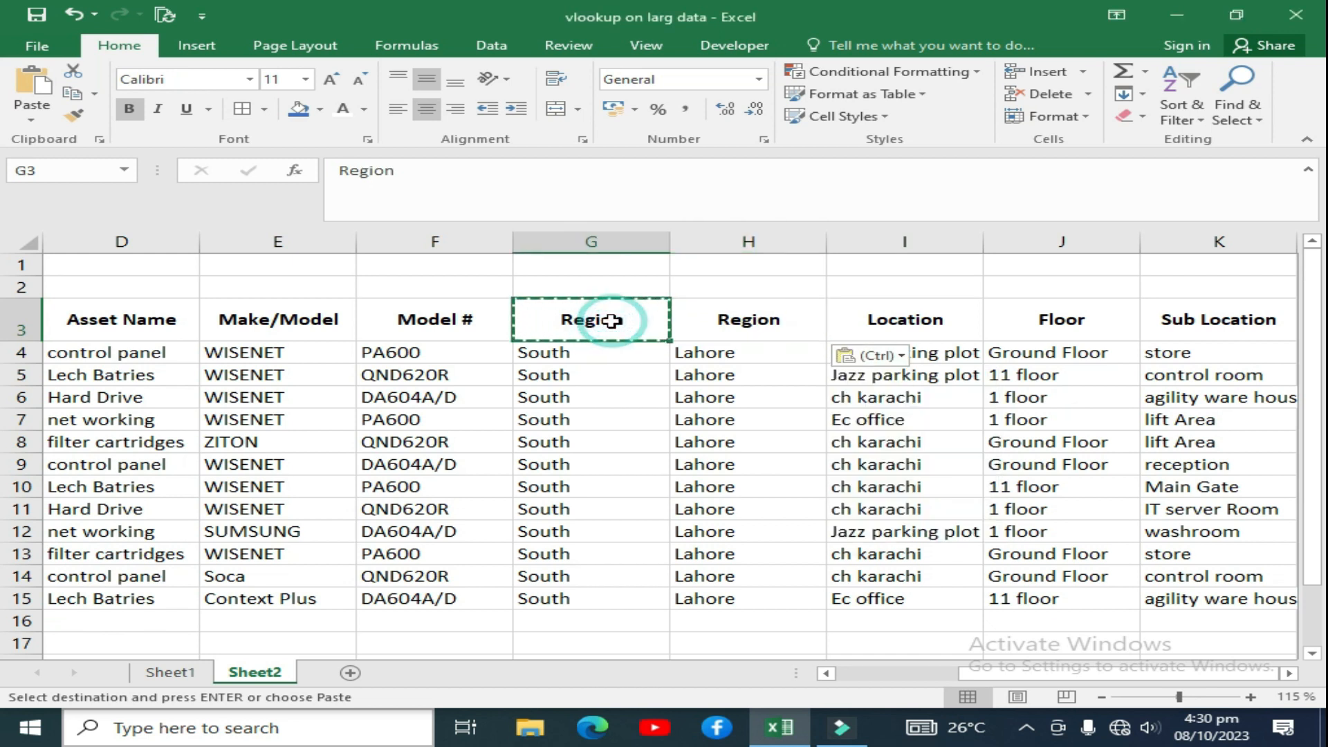
text(City)
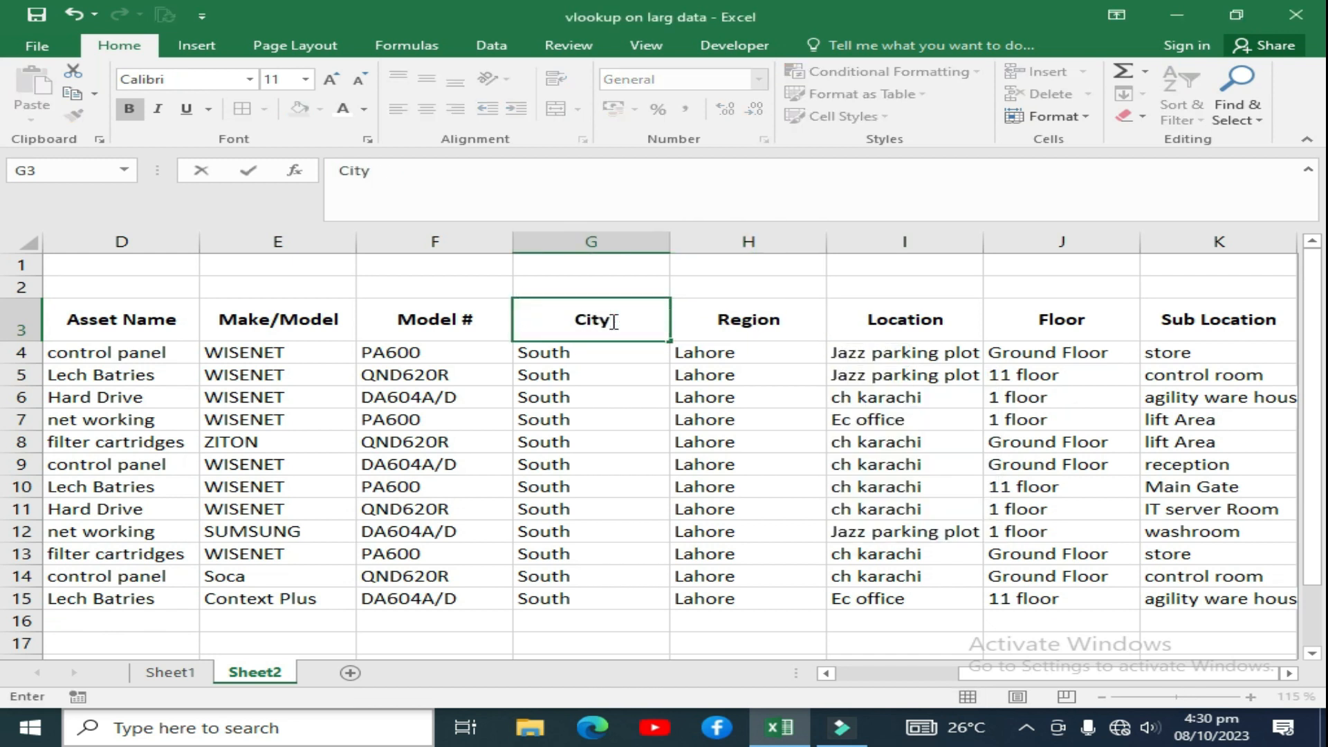
key(Return)
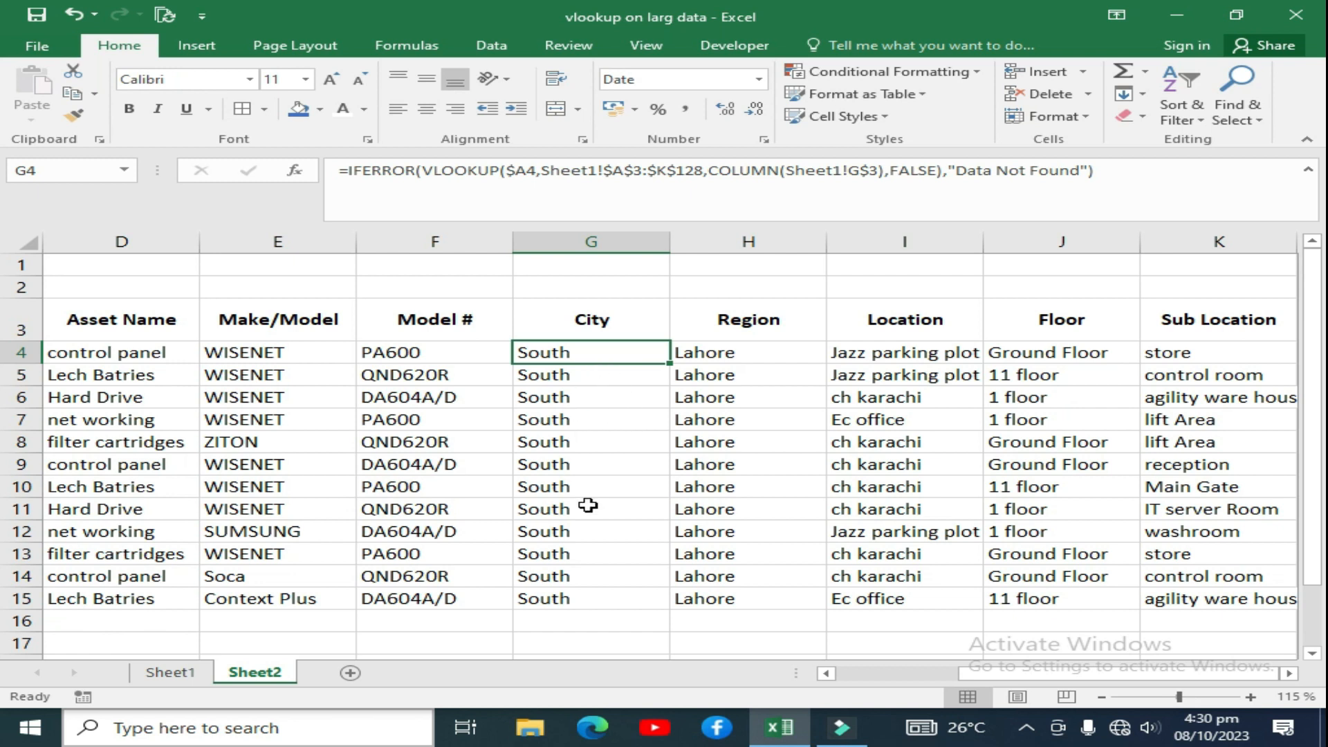
drag(1045, 672, 920, 673)
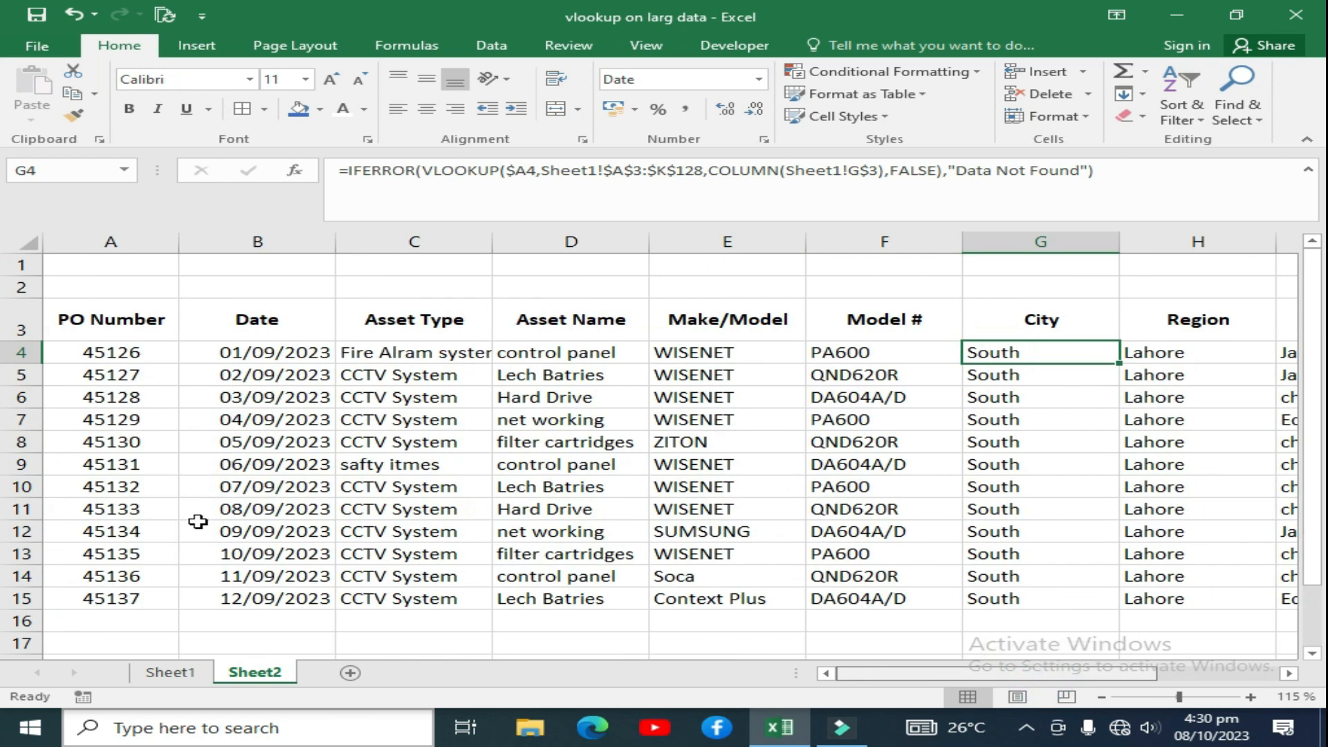
- Start a MATCH formula in the empty cell B18 below the table, with the Date header B3 as its lookup value
click(261, 354)
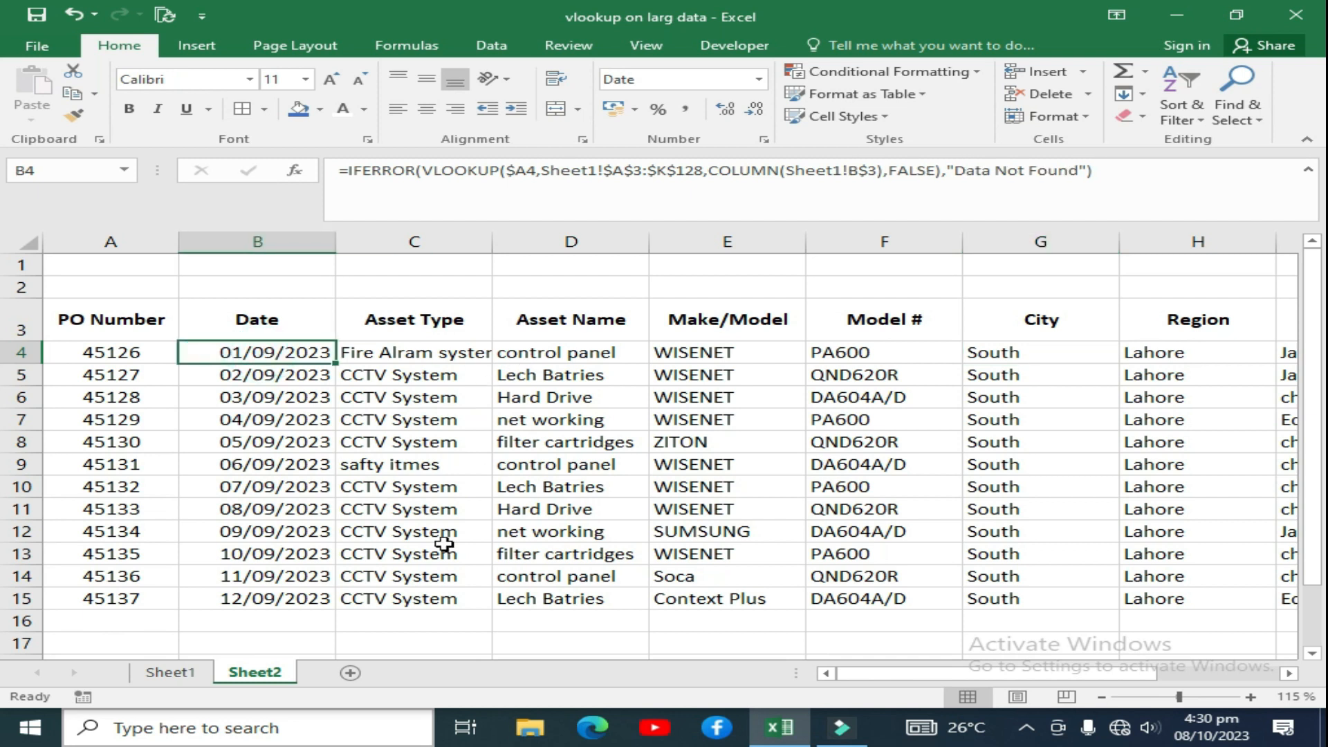
scroll(322, 509, down, 2)
click(322, 510)
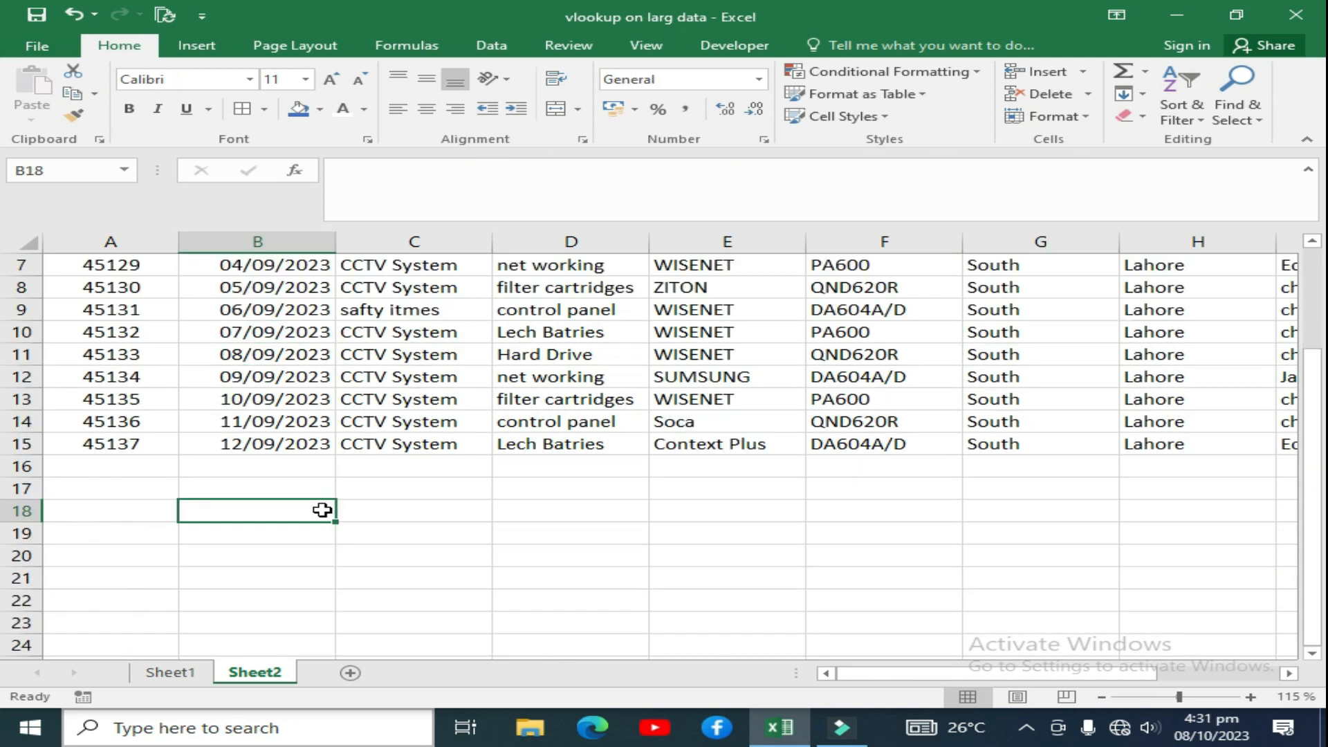
text(=)
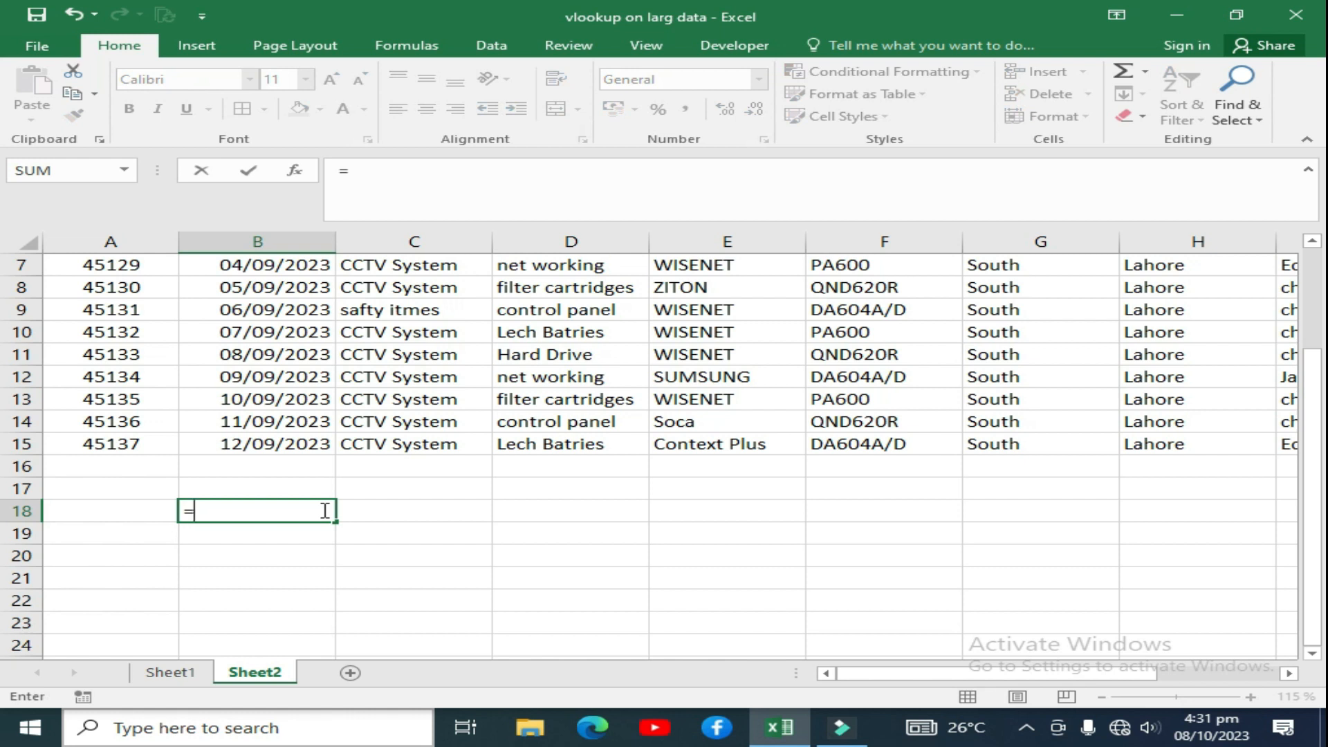
text(m)
key(Tab)
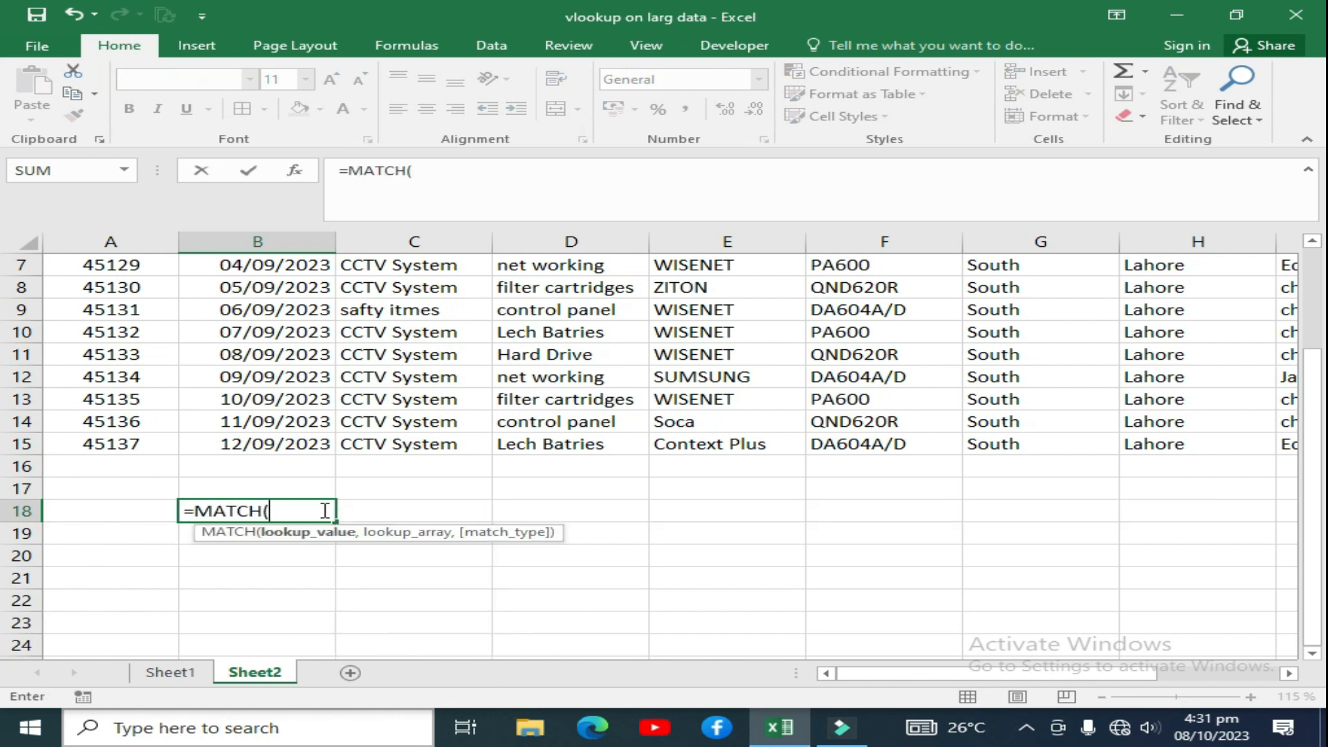
scroll(323, 511, up, 2)
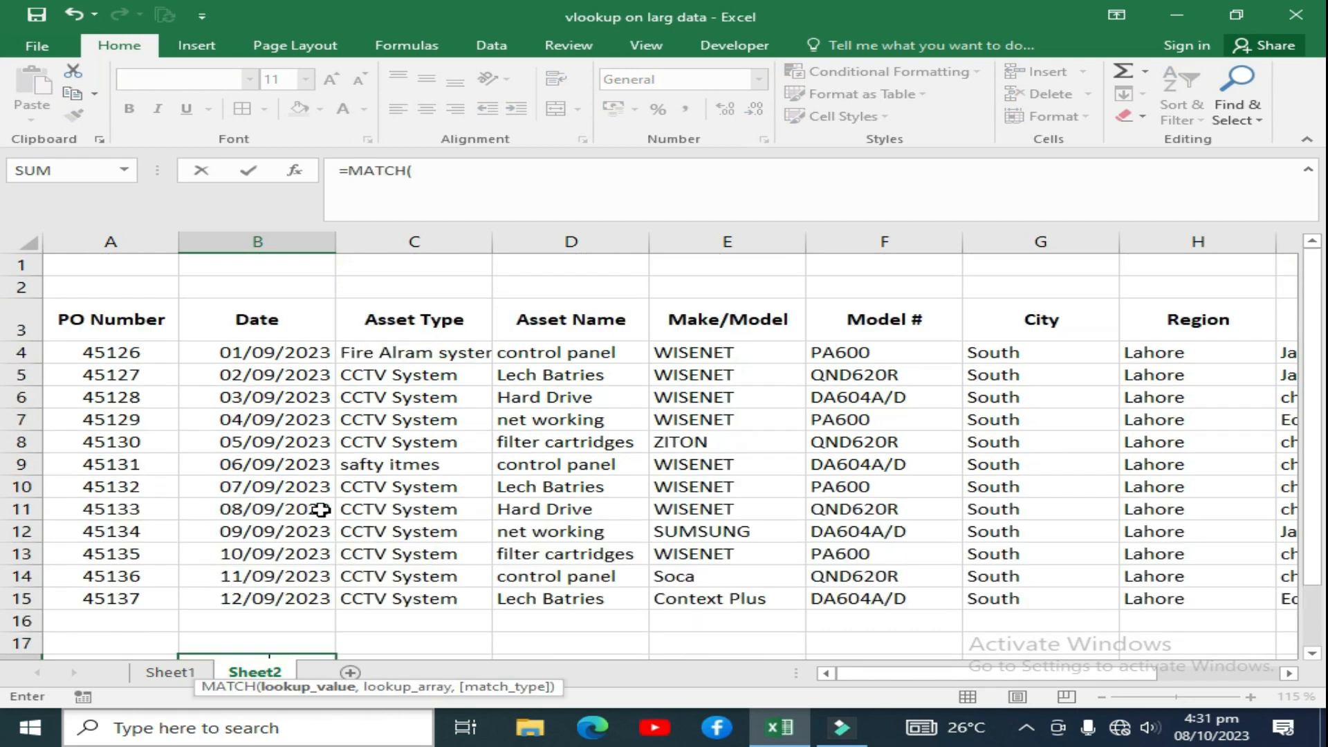
click(270, 325)
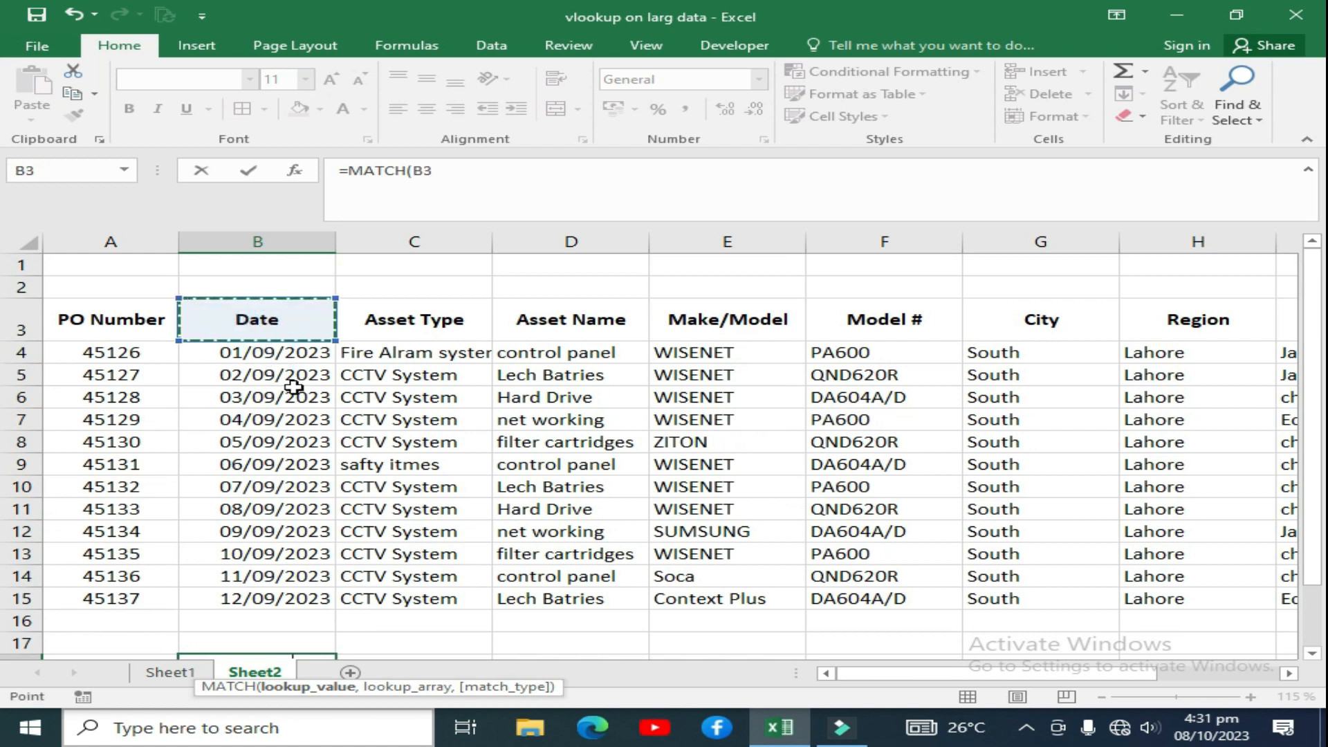
scroll(299, 429, down, 2)
scroll(299, 429, down, 1)
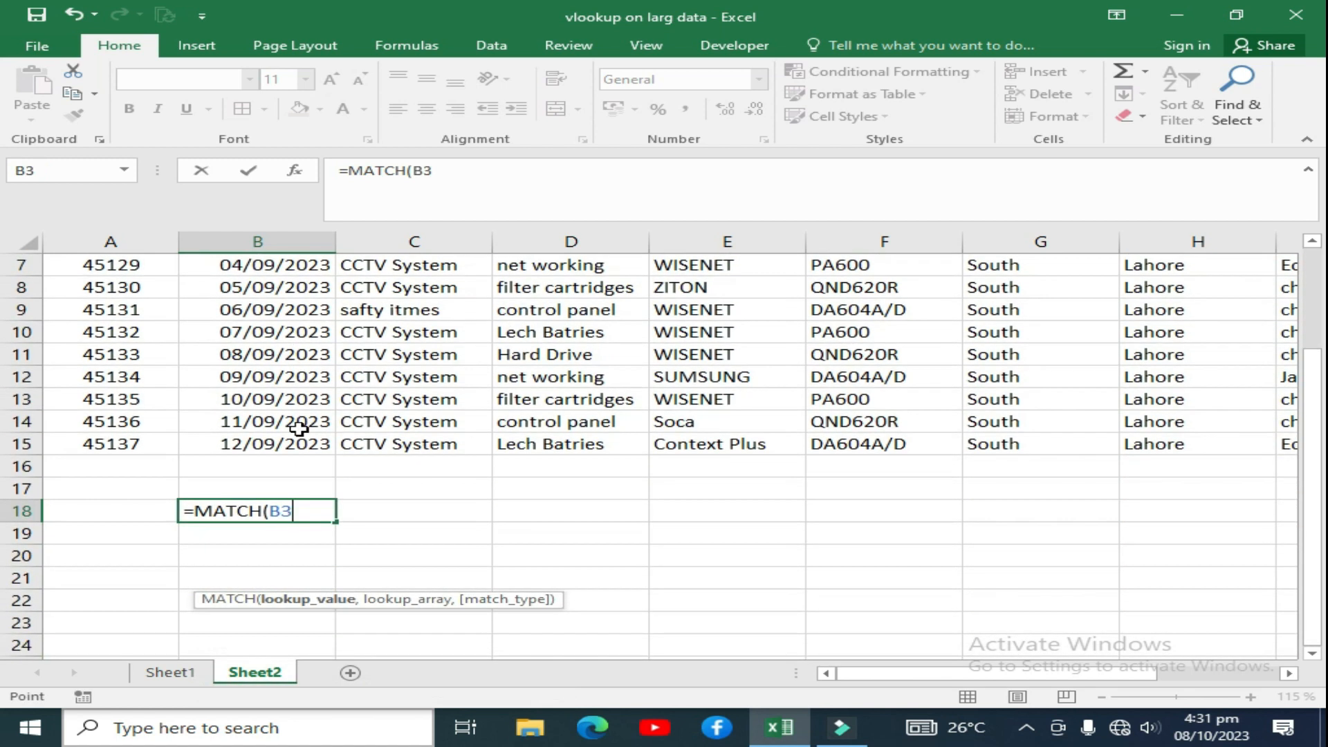
text(,)
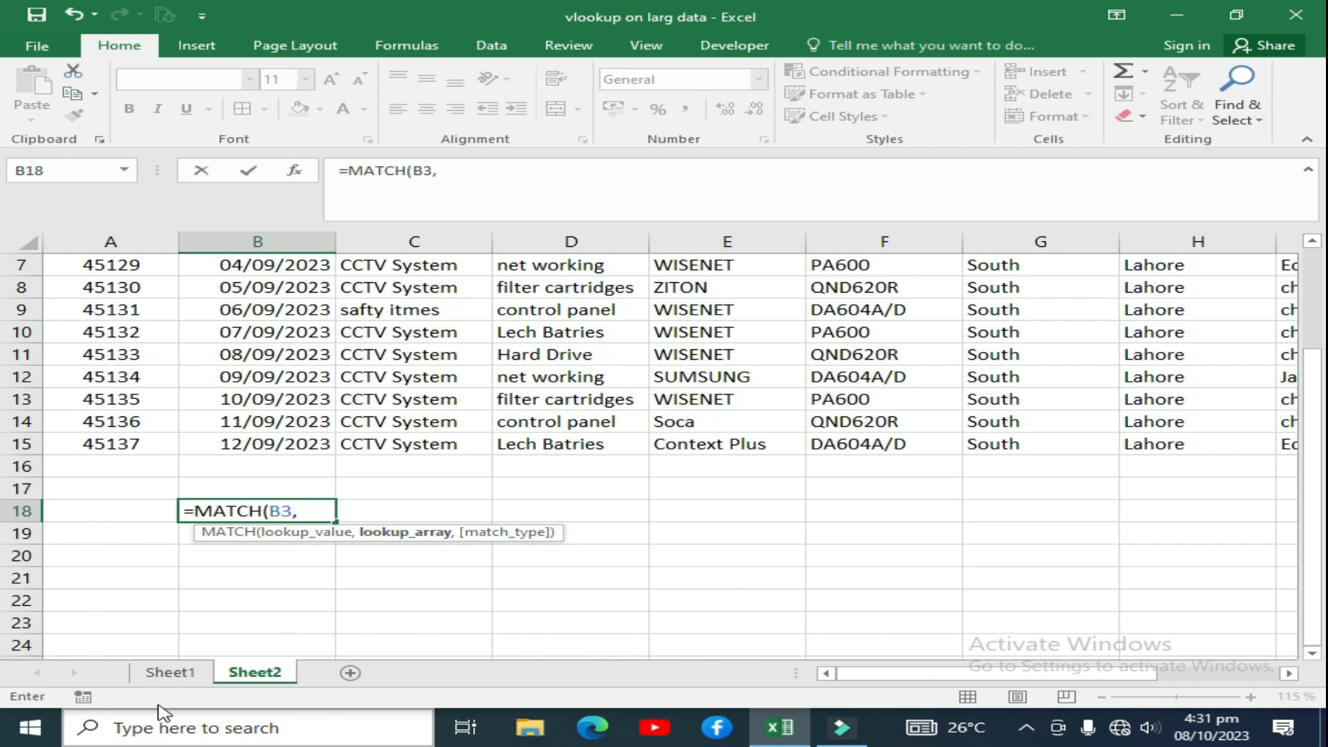
- Set the MATCH lookup array to the Sheet1 header row A3:K3 and anchor it as Sheet1!$A$3:$K3
click(170, 672)
drag(59, 323, 1025, 306)
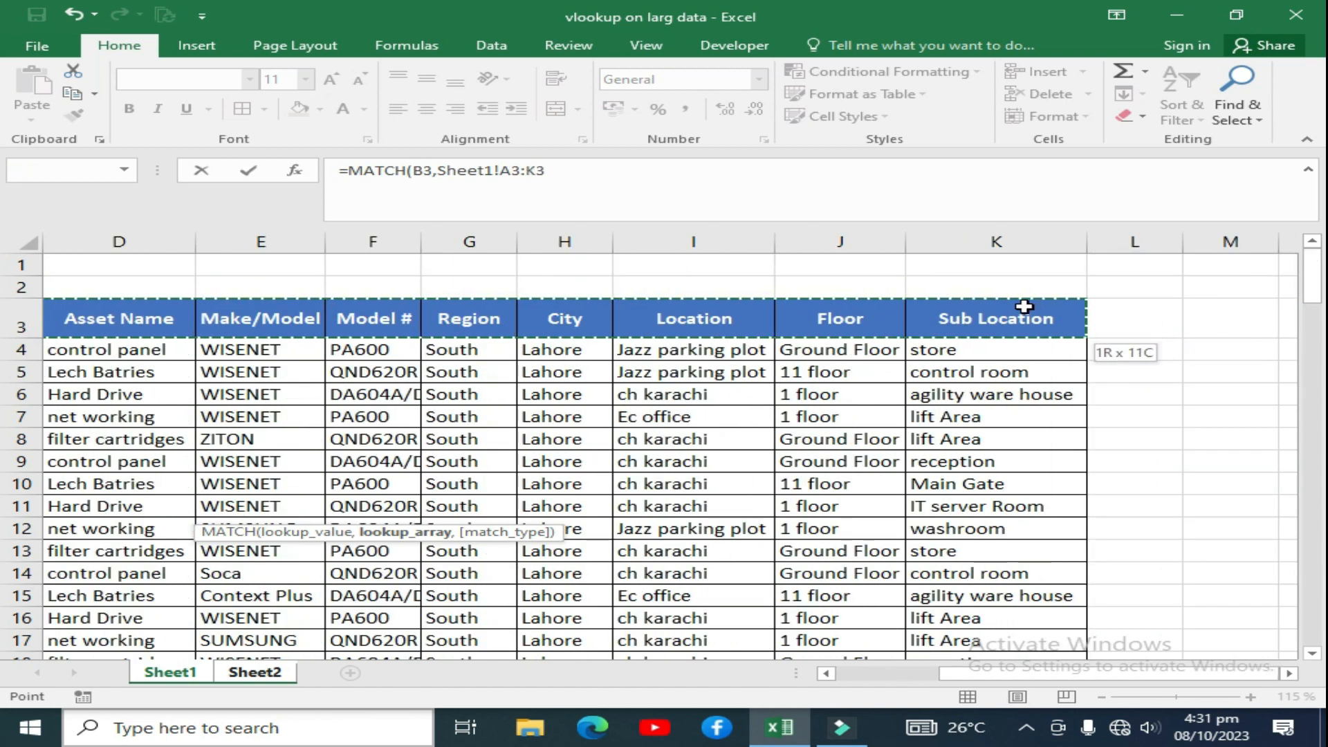
click(556, 176)
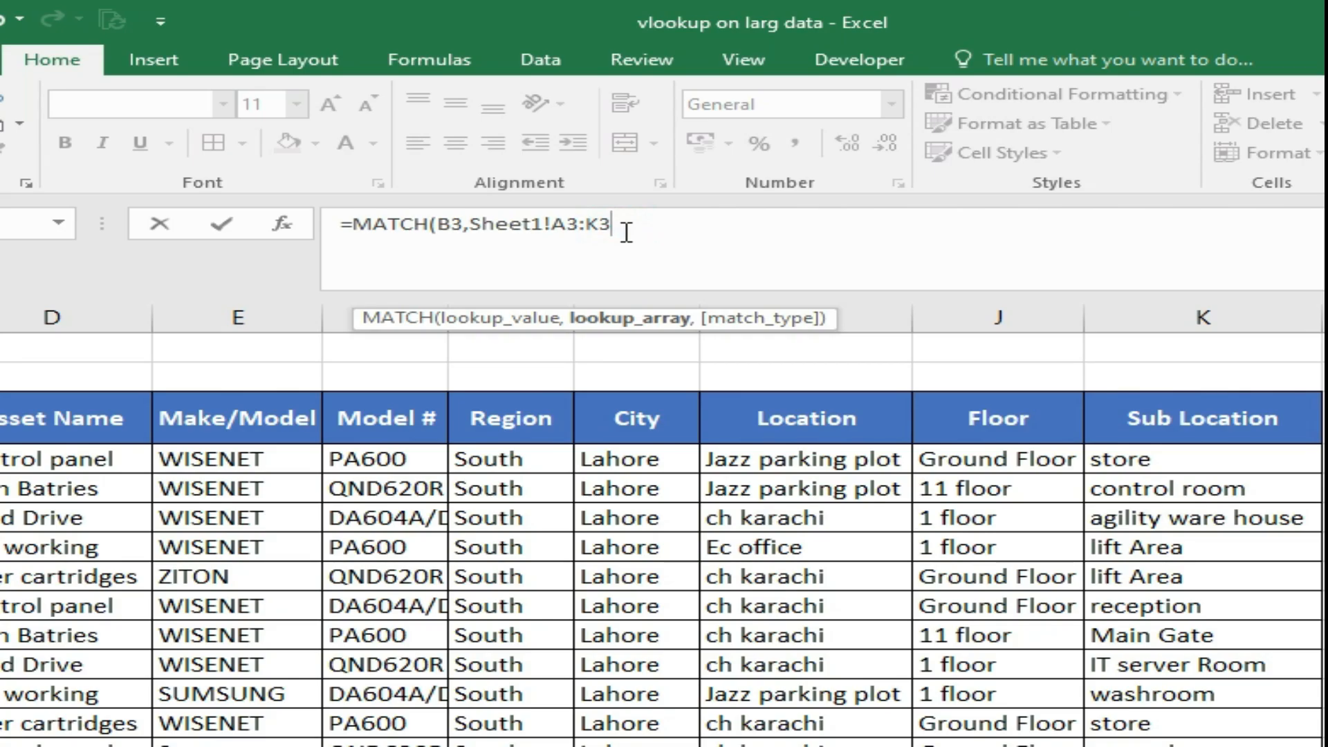
key(F4)
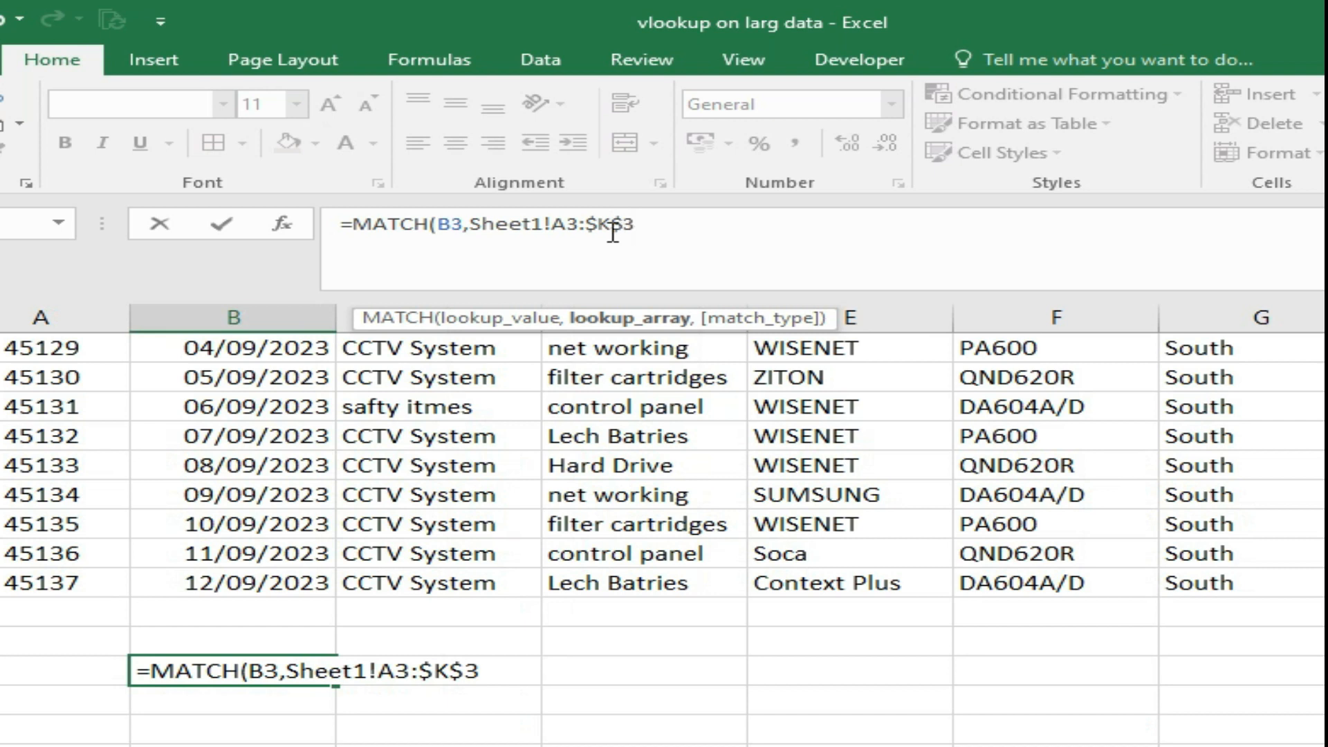
key(F4)
key(F4)
click(561, 223)
key(F4)
click(677, 234)
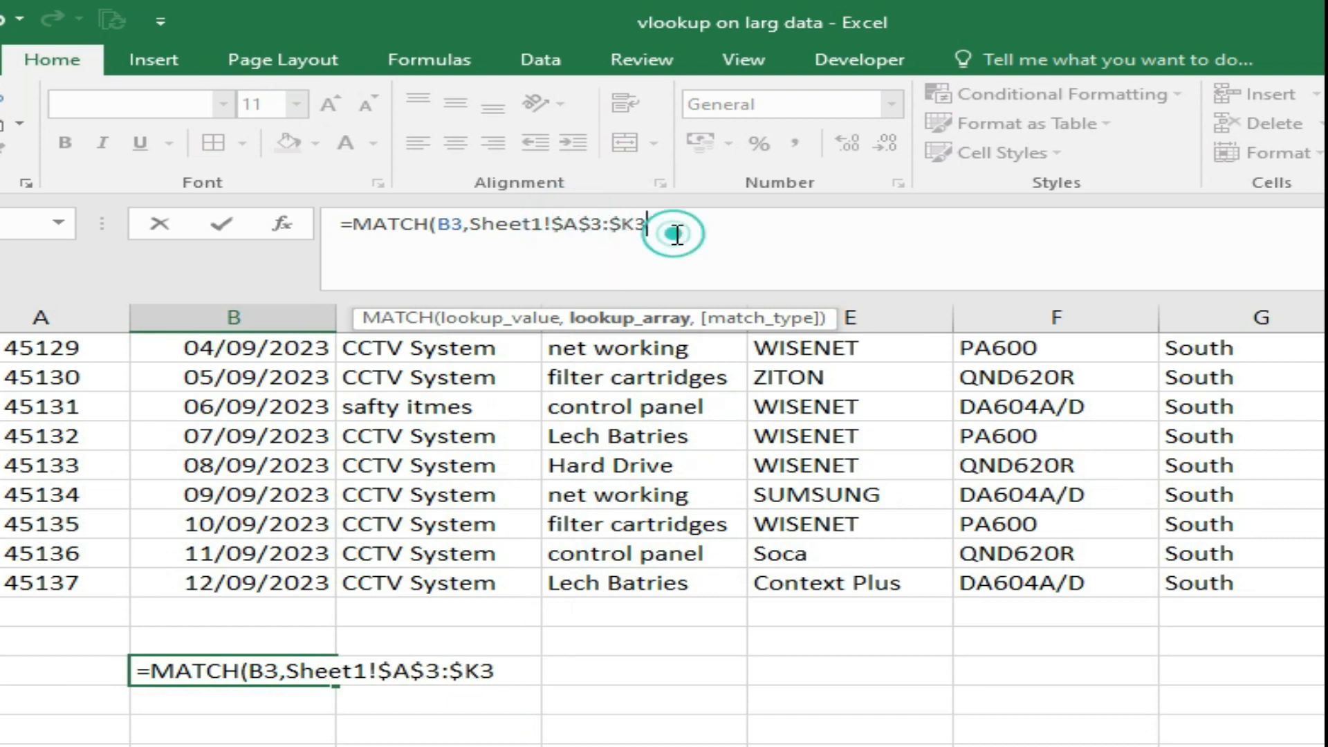
- Set the match type to 0 for an exact match and enter the MATCH formula in B18
text(,)
key(Down)
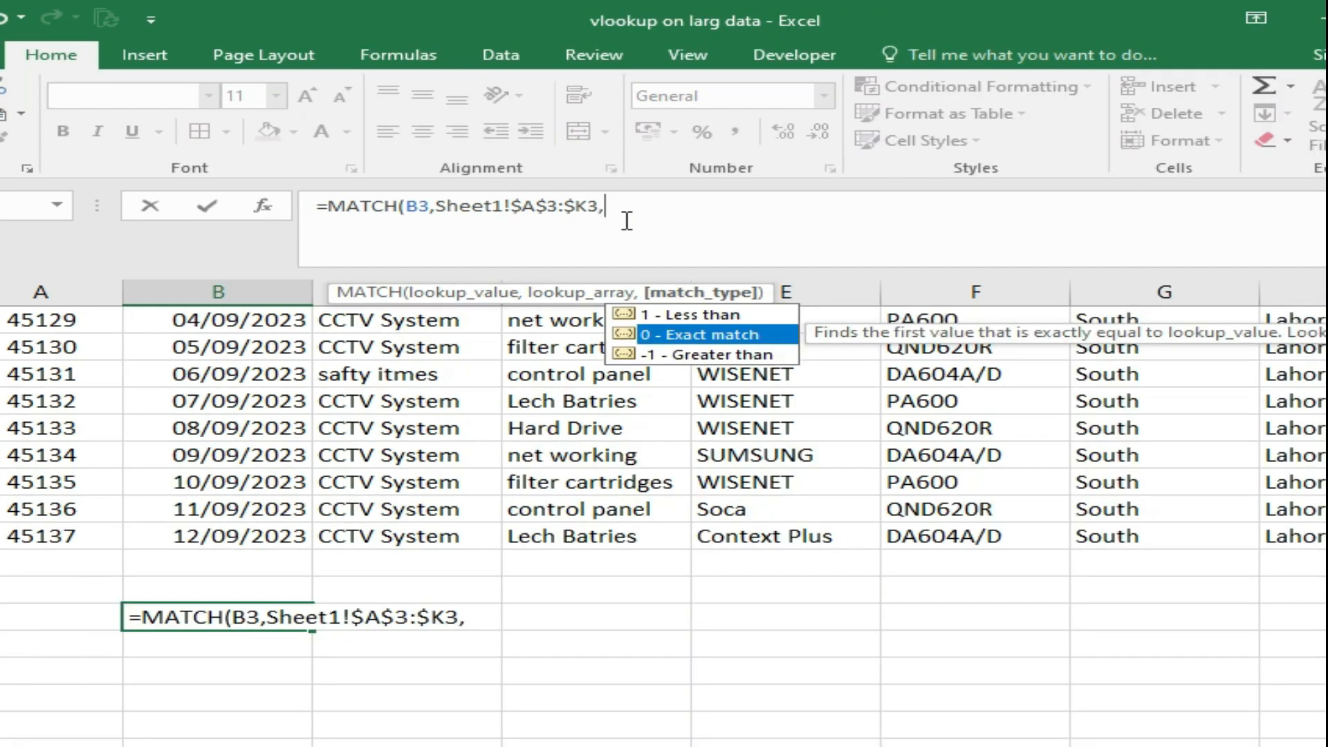
key(Tab)
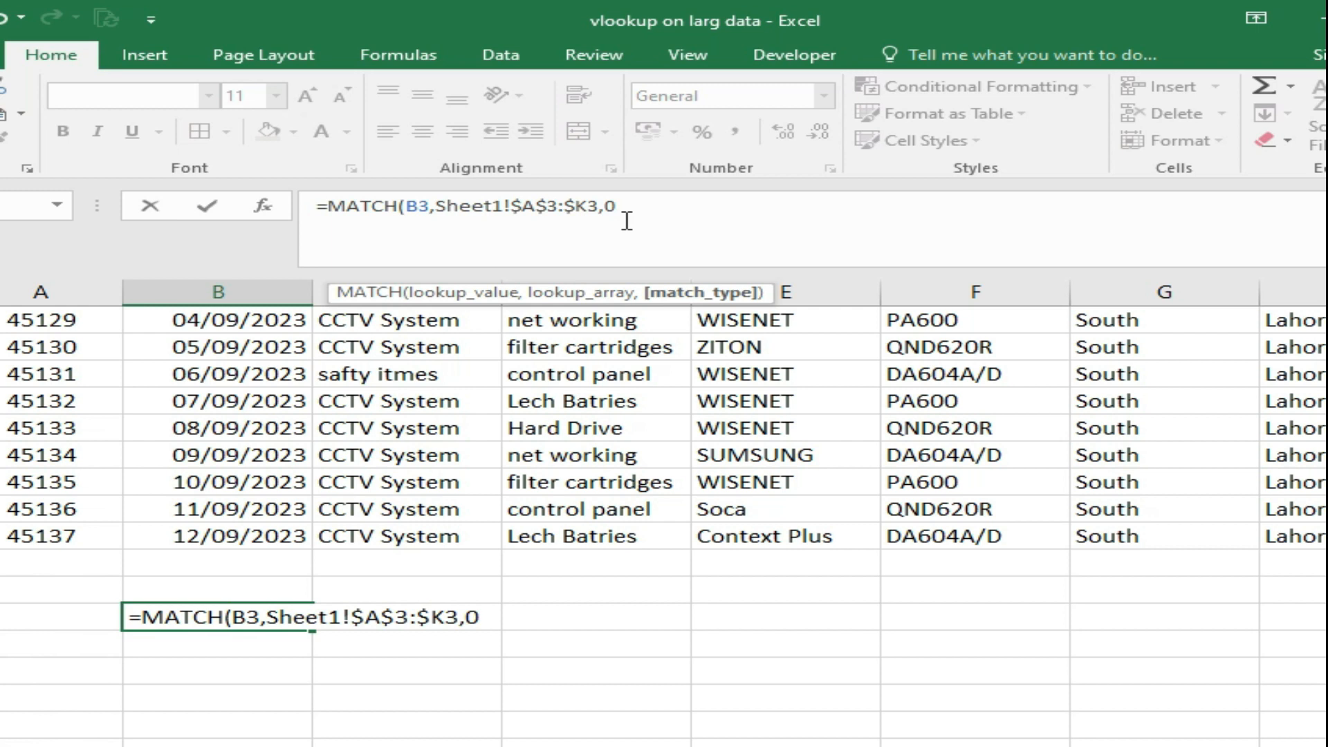
key(Return)
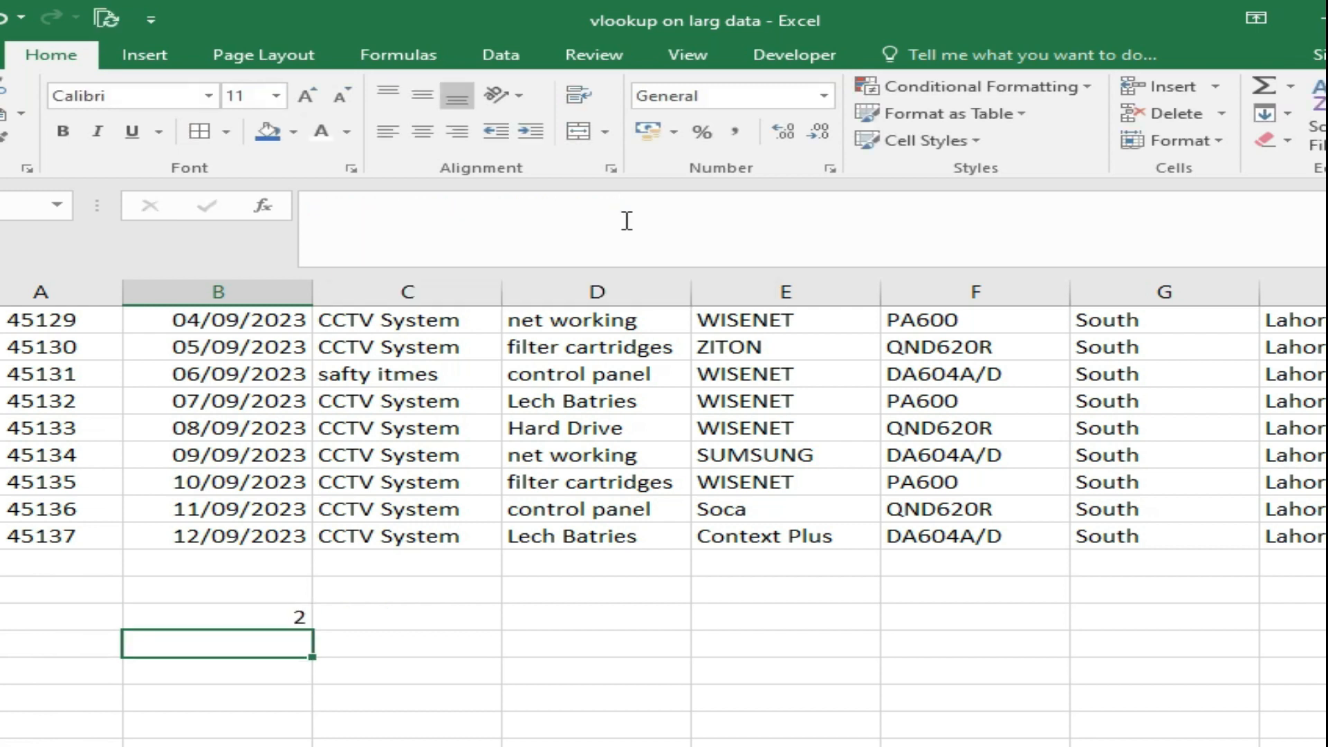
- Copy the MATCH expression from the B18 formula without its equals sign, leaving the cell unchanged
scroll(261, 542, up, 2)
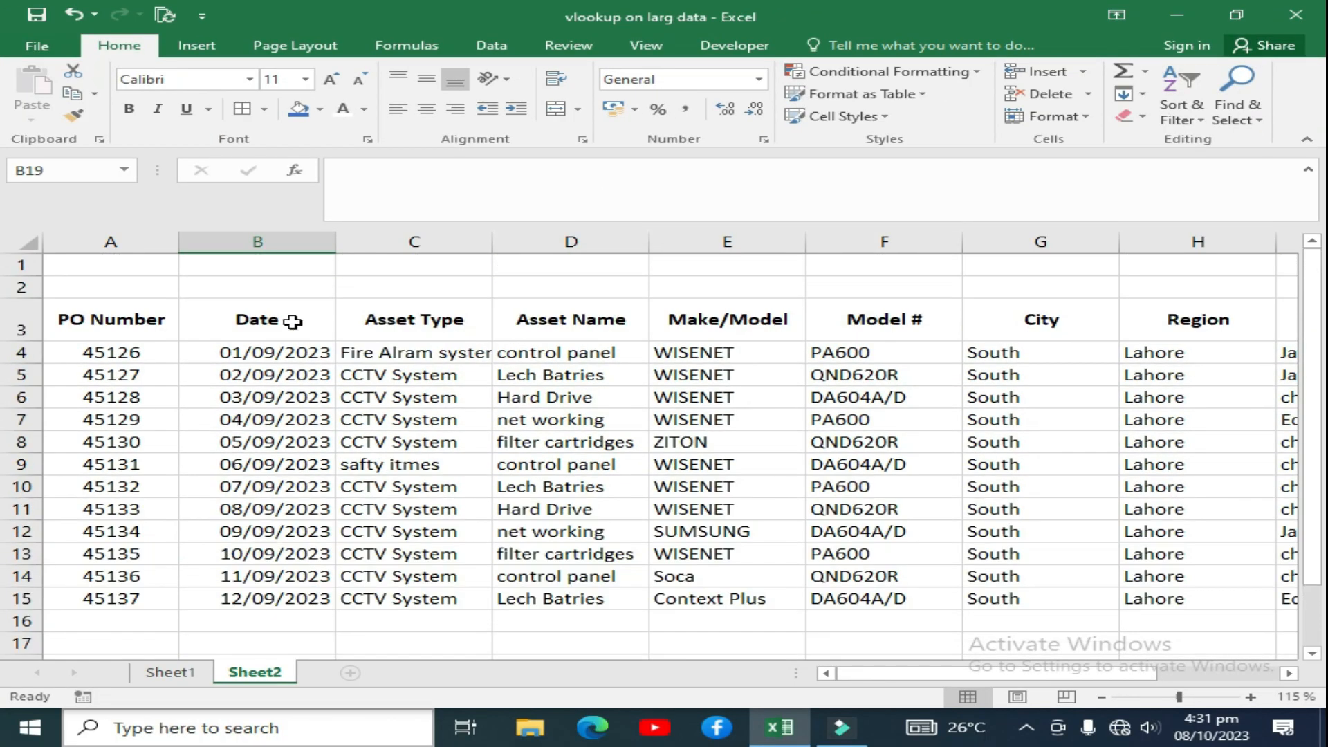
scroll(284, 495, down, 3)
click(296, 442)
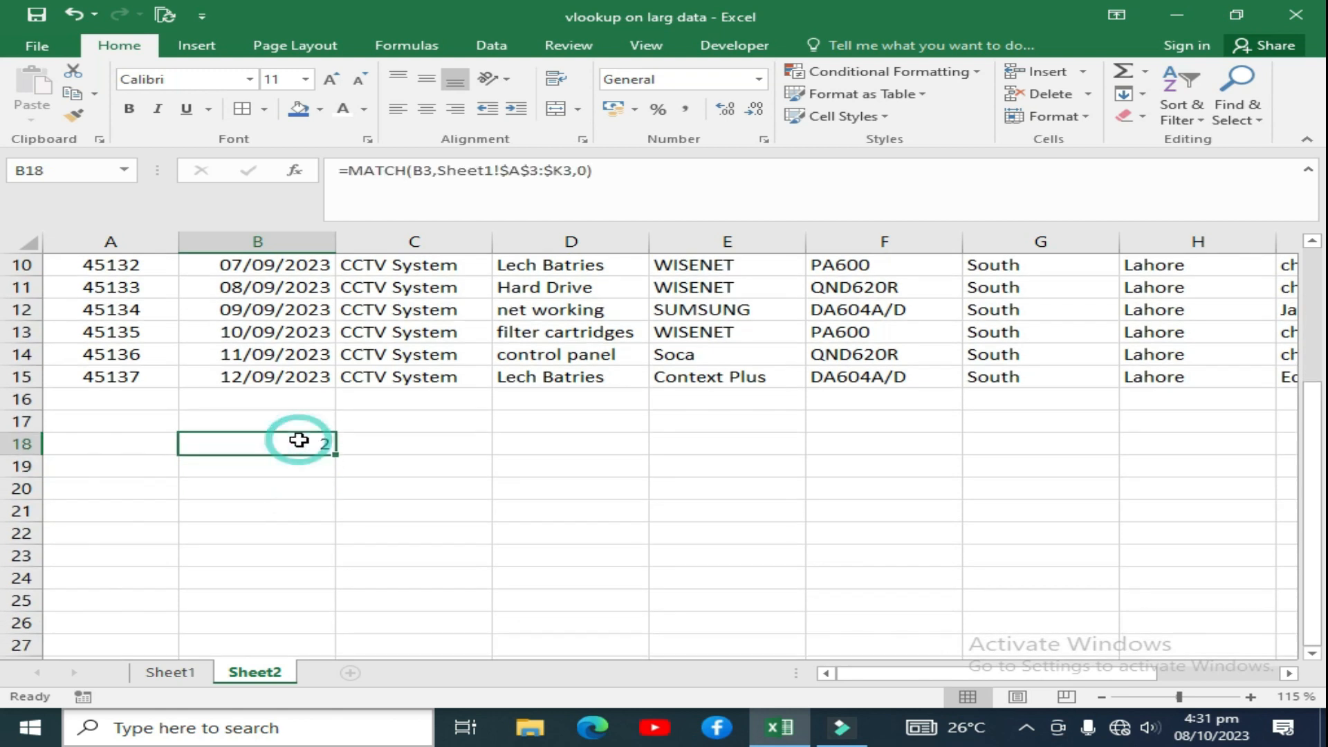
drag(614, 173, 375, 171)
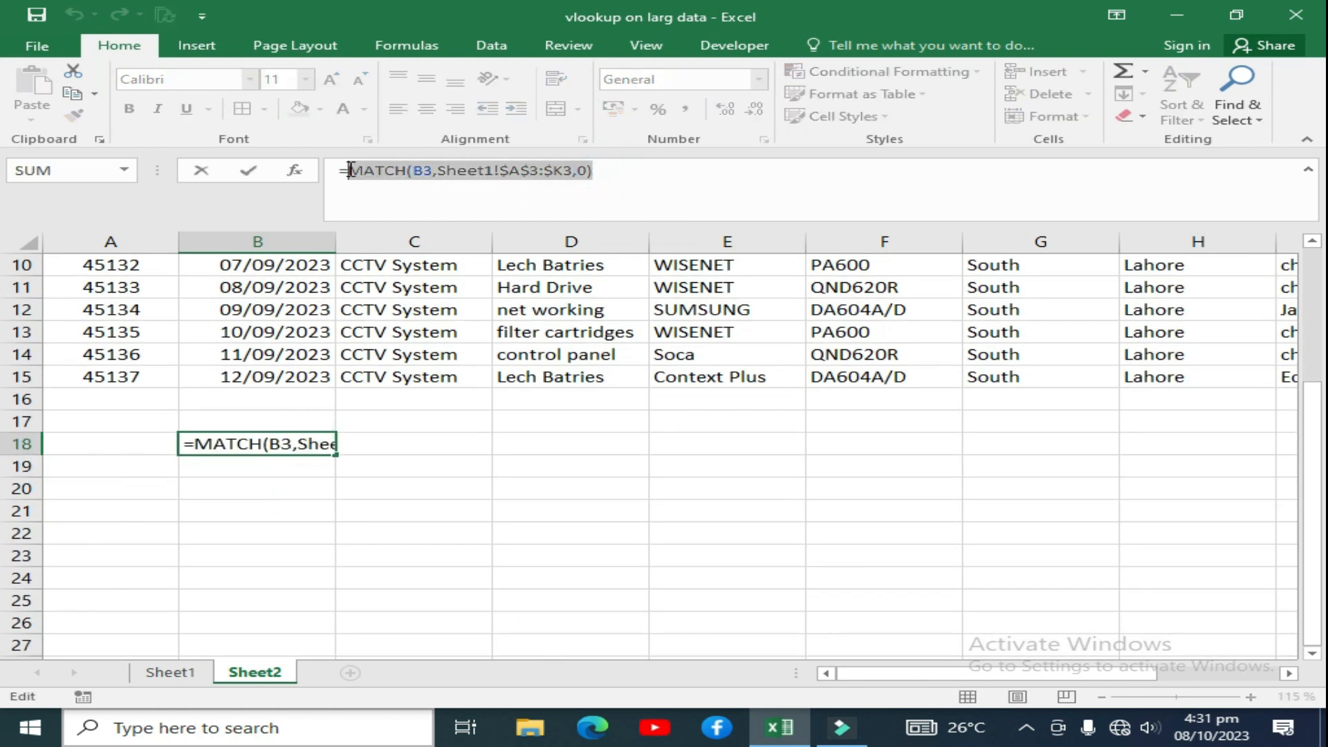
key(ctrl+c)
key(Escape)
scroll(391, 332, up, 3)
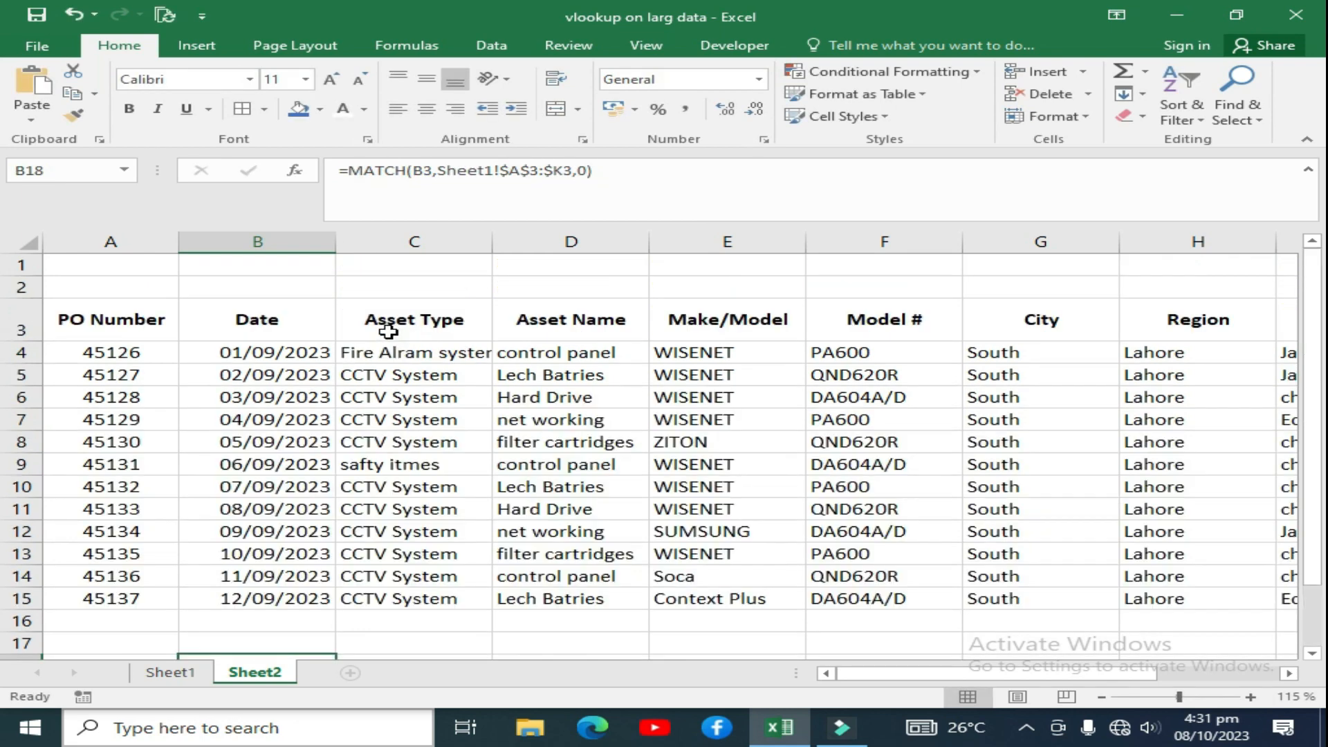
- Replace COLUMN(Sheet1!B$3) in the B4 formula with the copied MATCH(B3,Sheet1!$A$3:$K3,0)
click(254, 352)
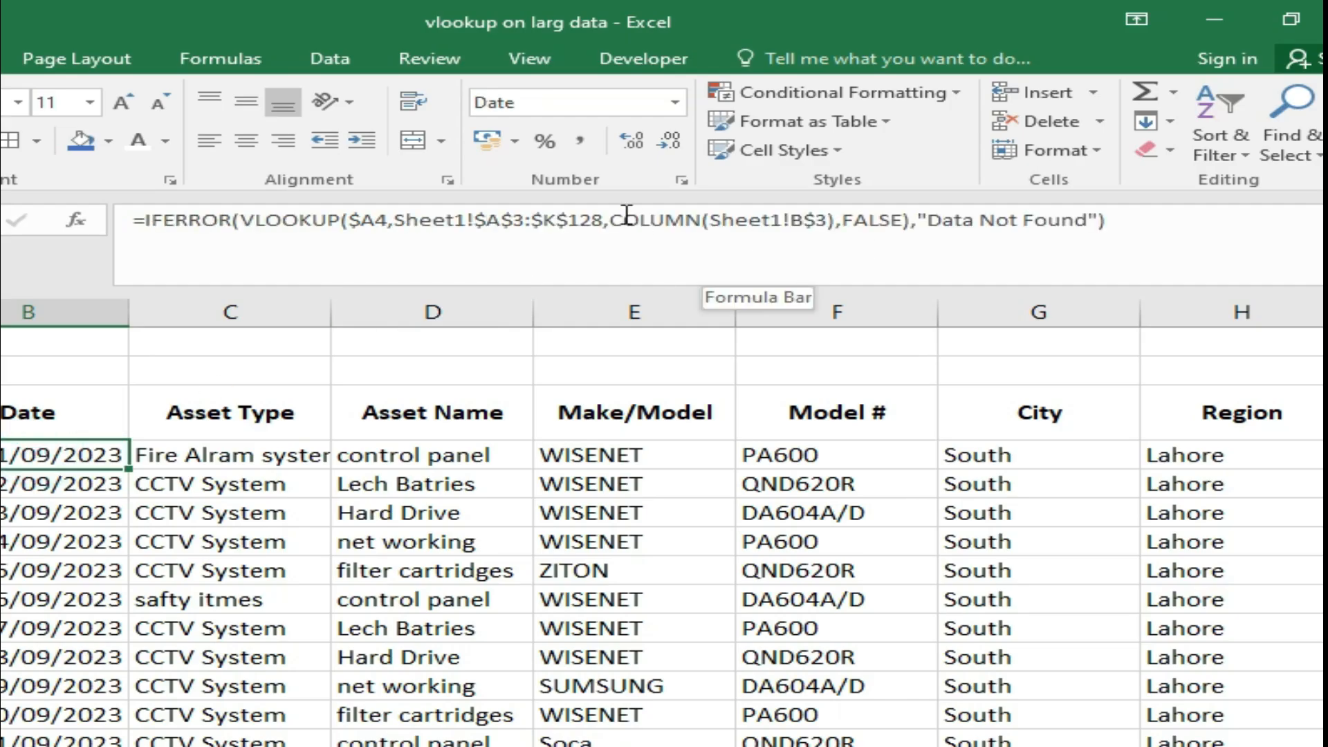
drag(612, 219, 838, 214)
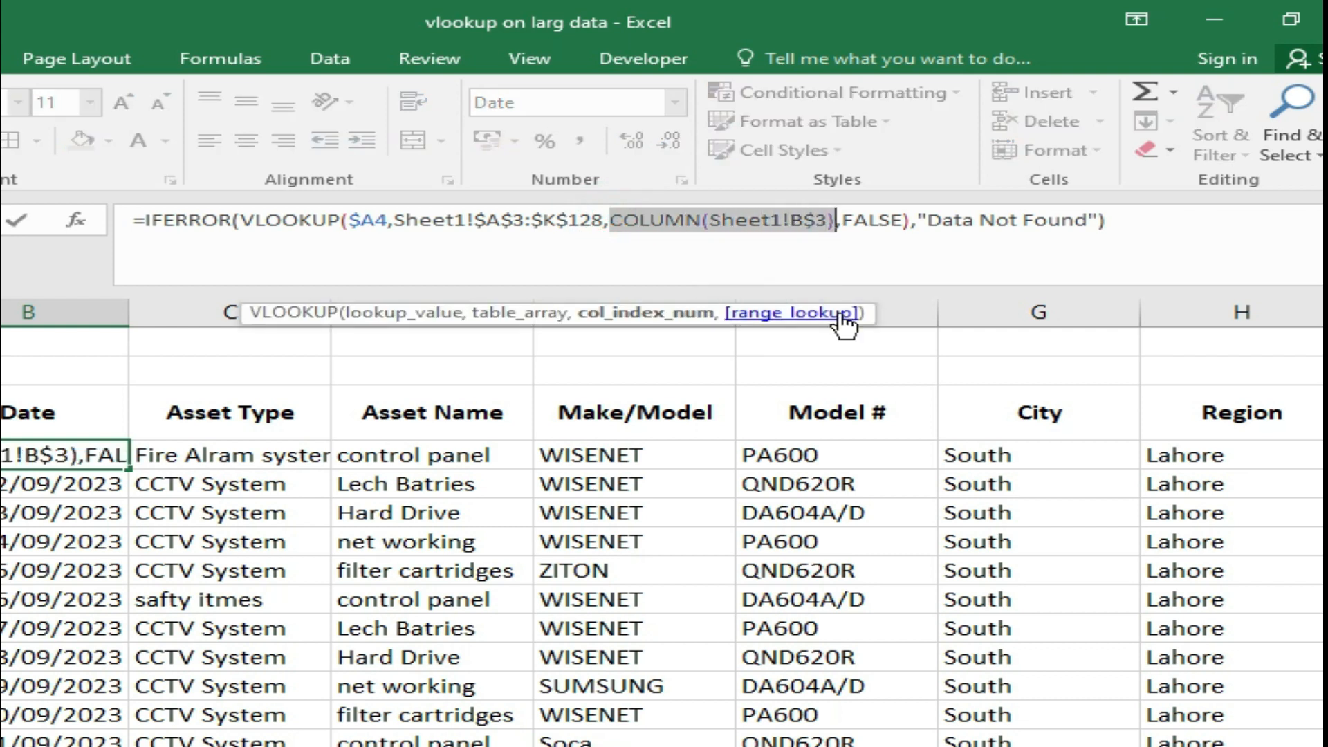
key(ctrl+v)
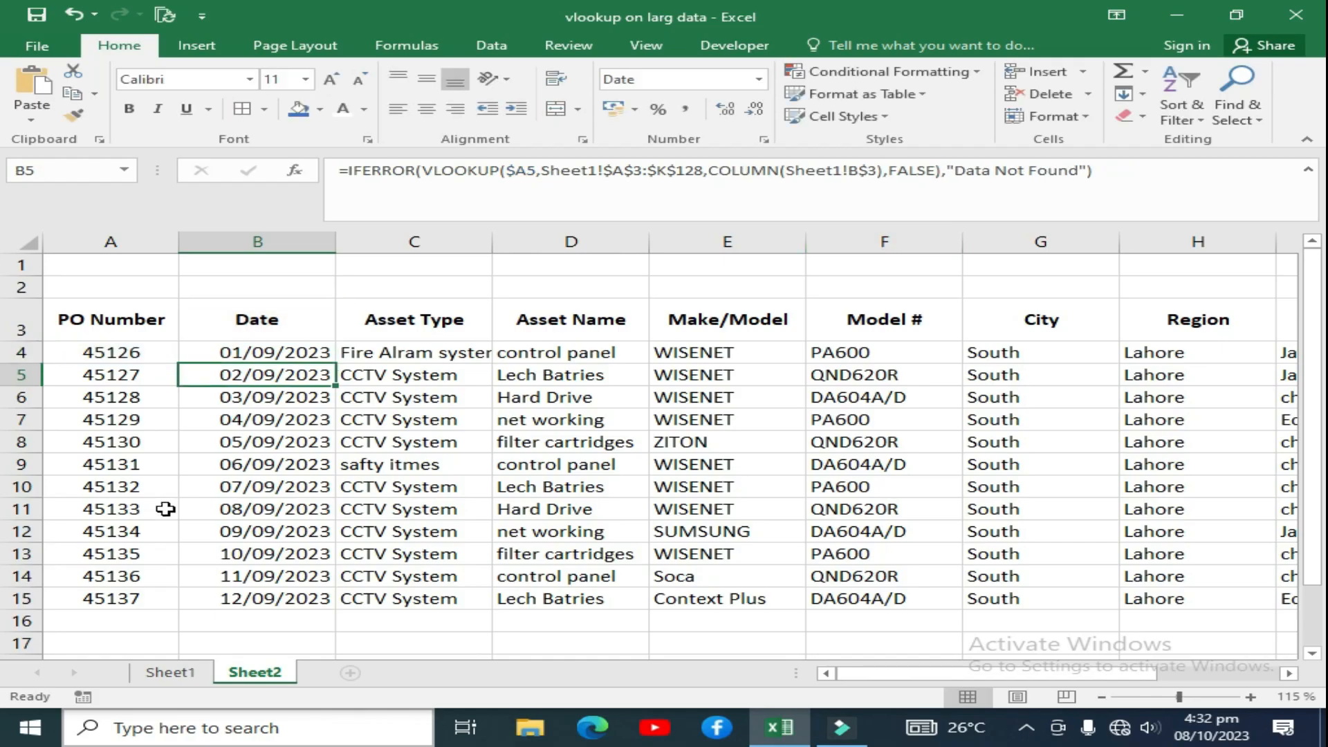
- Try filling the B4 formula down the Date column to row 15 and inspect the formula in B5
click(267, 351)
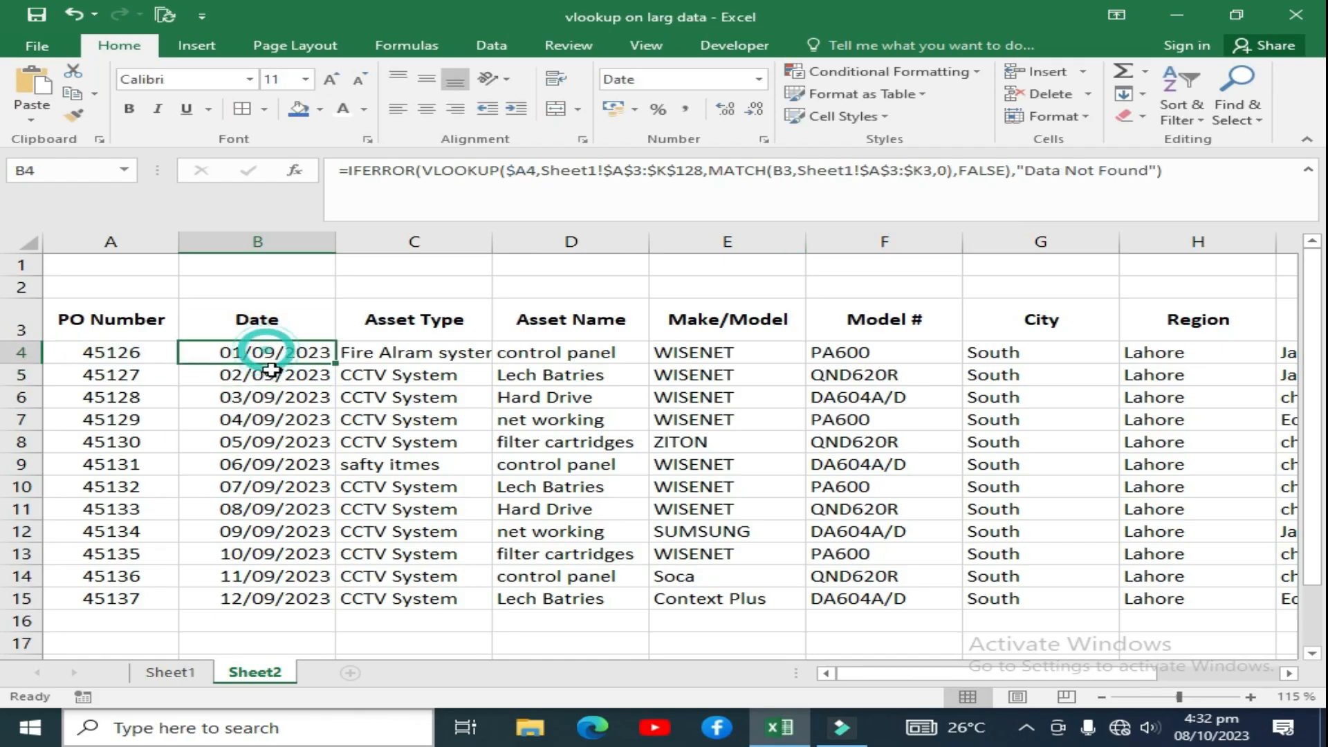
double_click(340, 366)
key(Down)
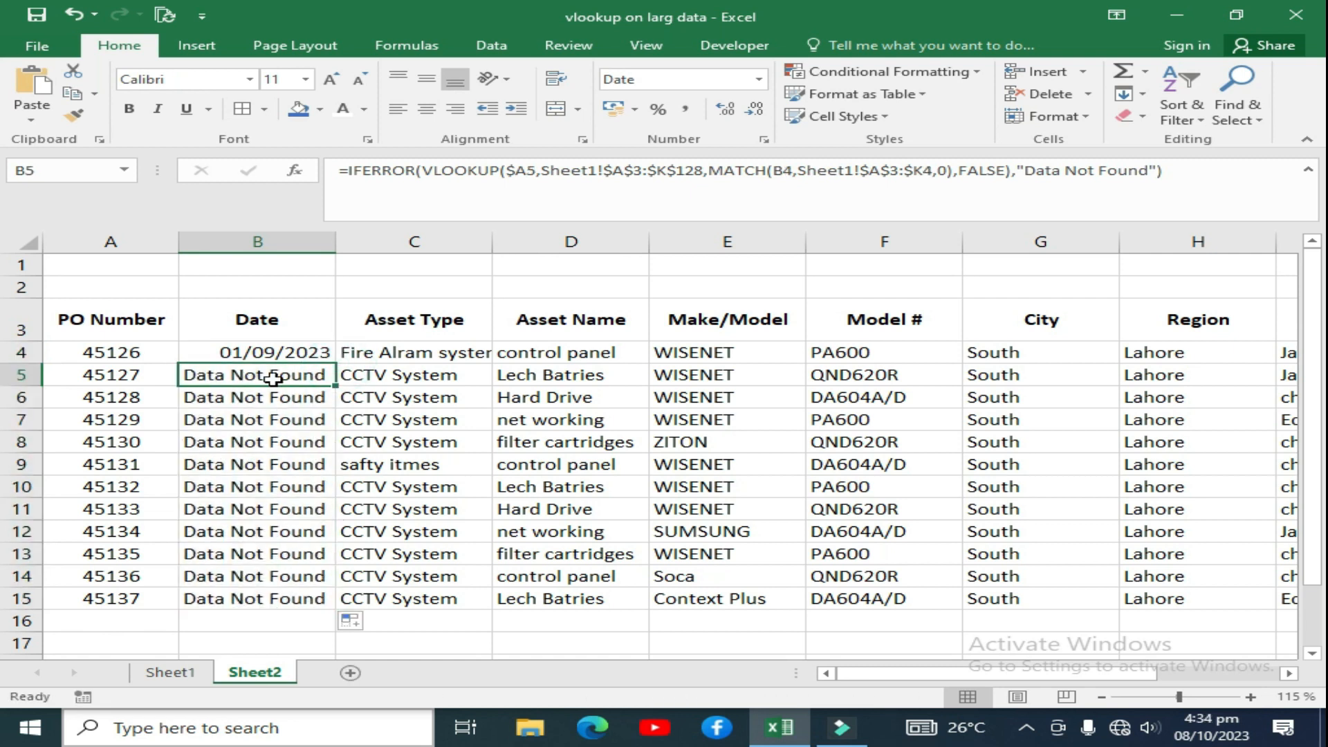
- Fix the MATCH references in the B4 formula by changing B3 to B$3 and the array end to $K$3
click(277, 350)
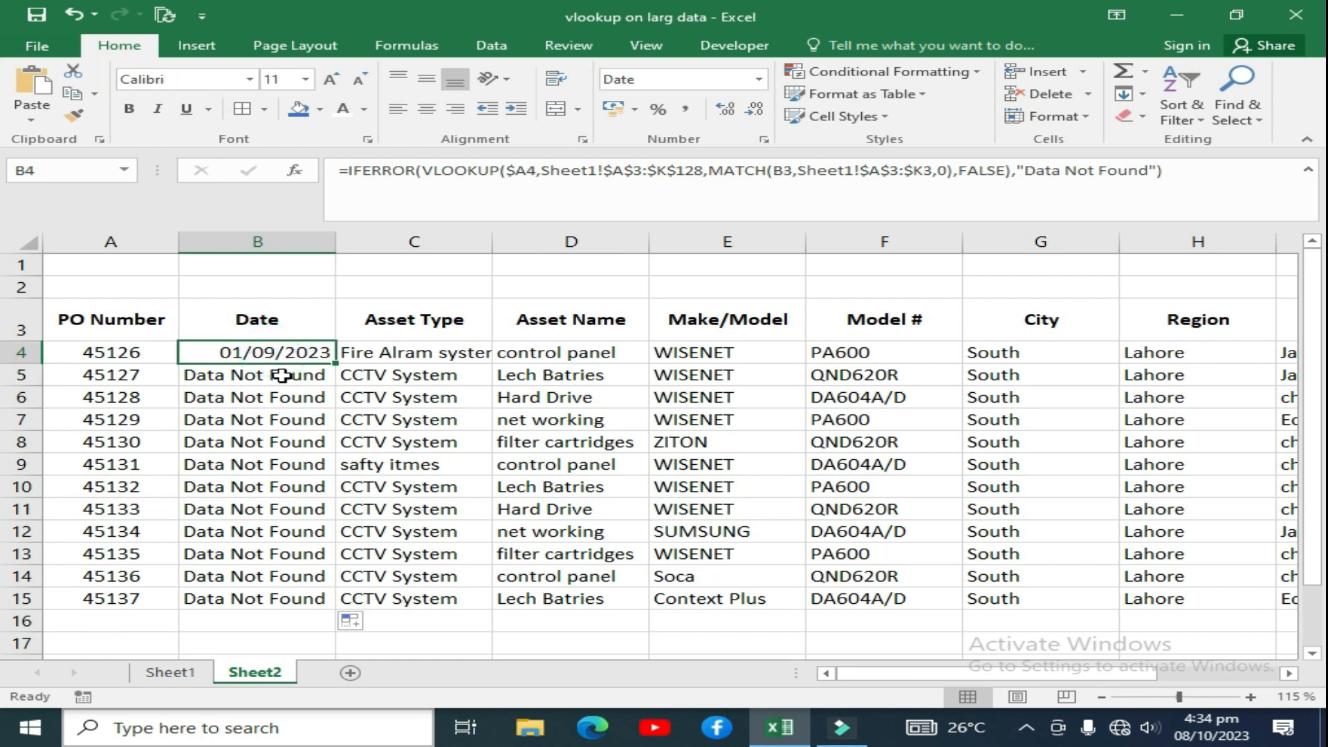
key(F2)
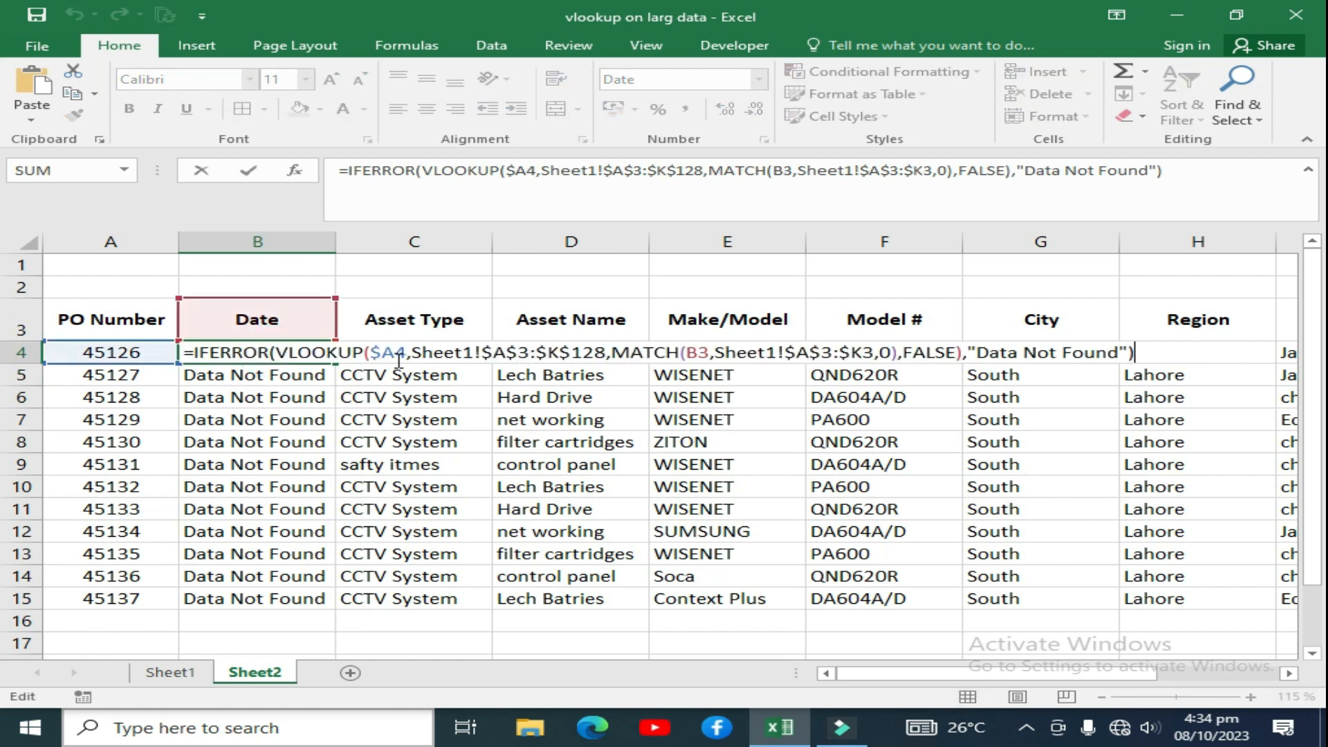
click(698, 354)
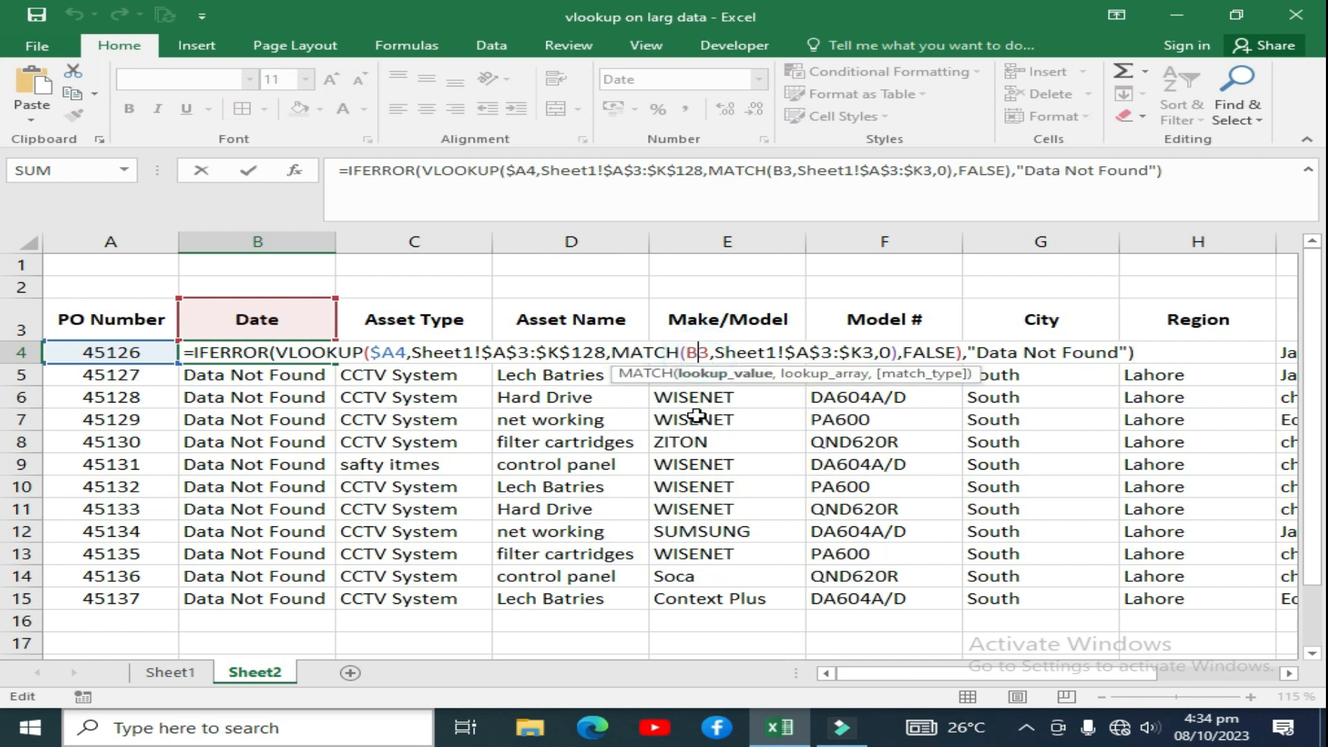
text($)
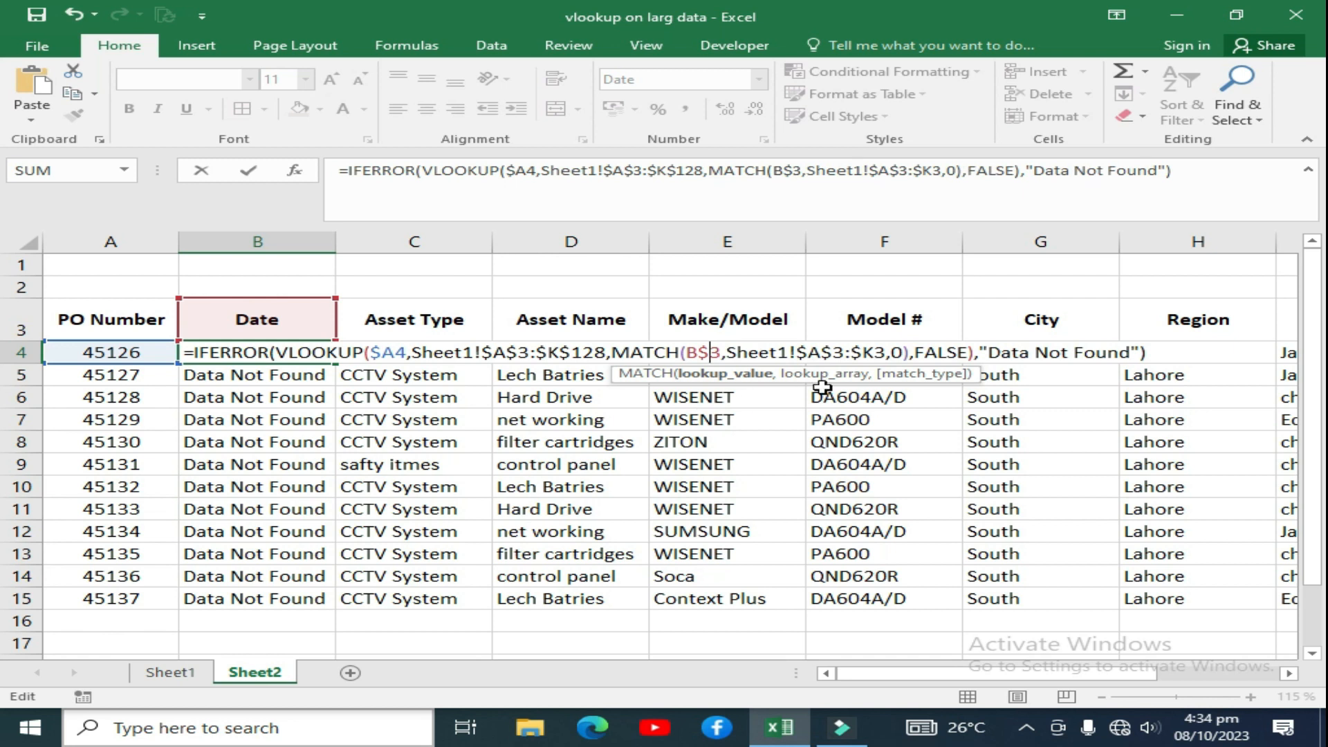
click(875, 352)
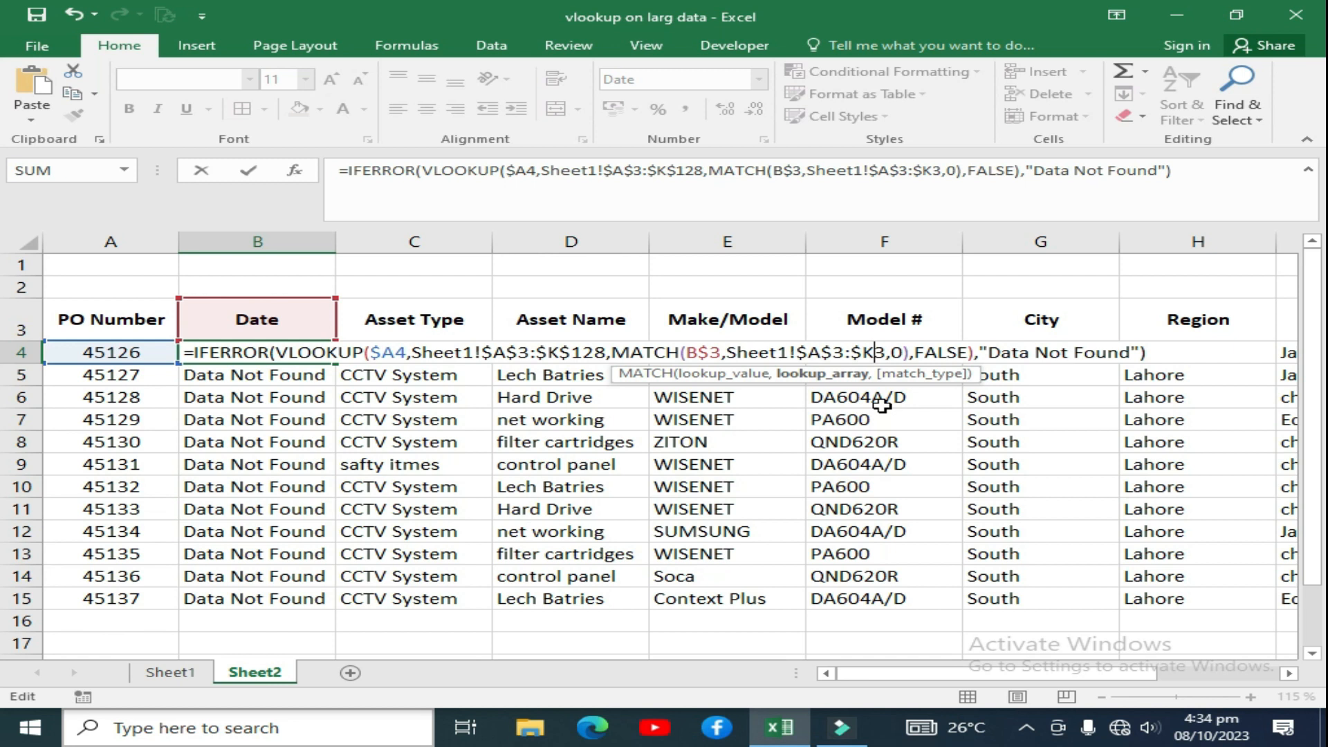
key(F4)
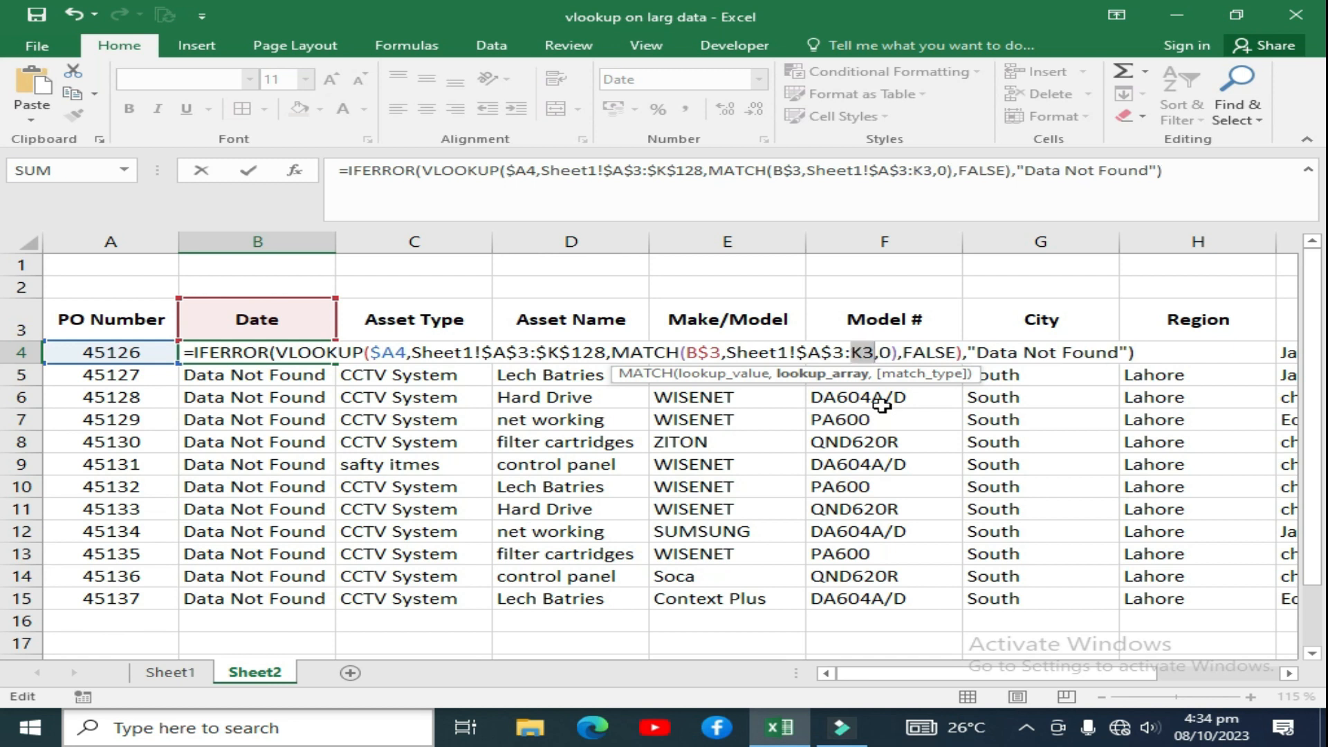
key(F4)
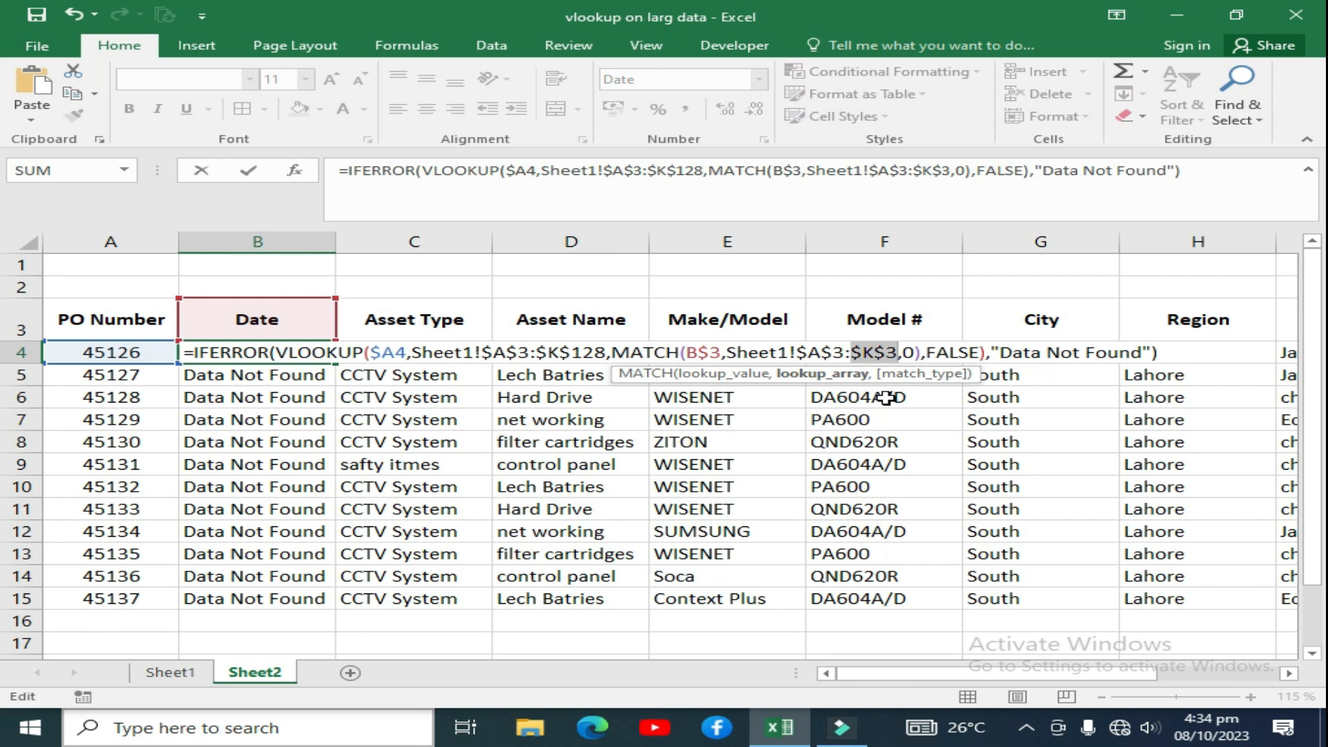
key(Return)
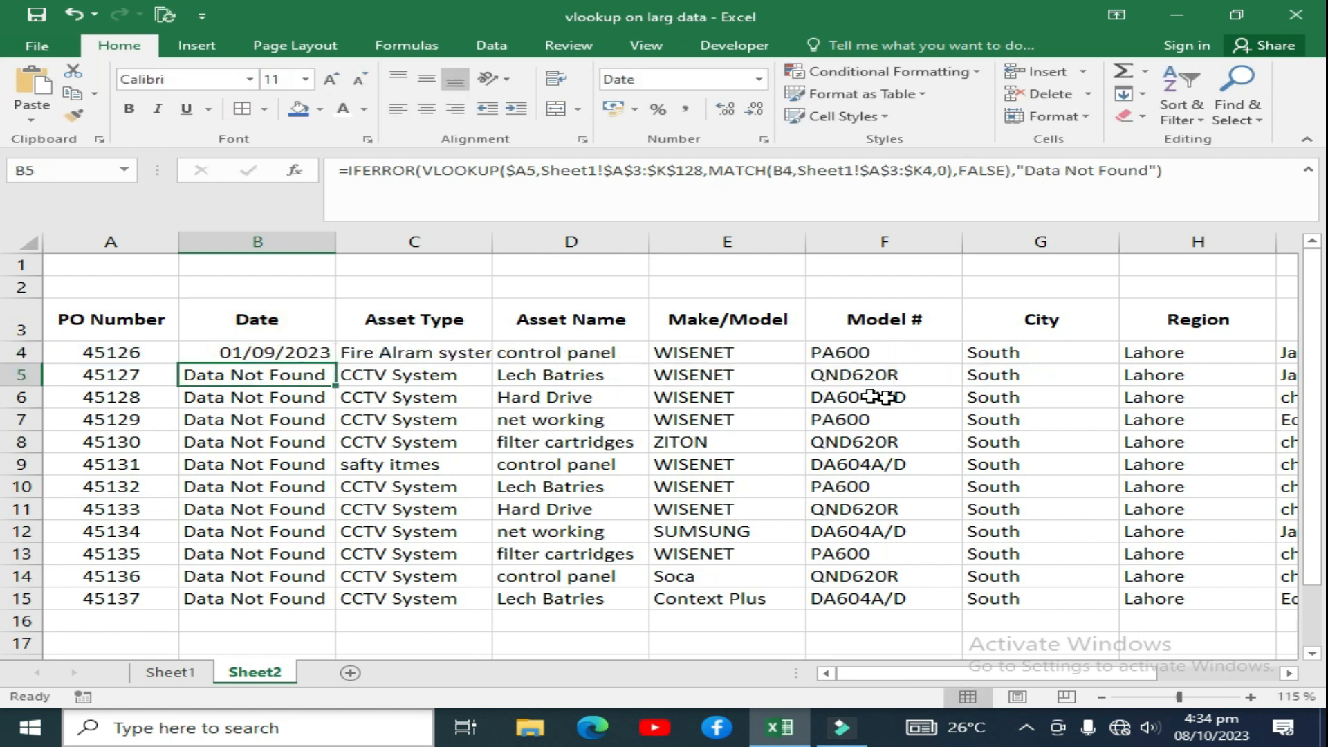
- Fill the corrected B4 formula down to row 15 and across through the City column G
click(282, 352)
double_click(333, 364)
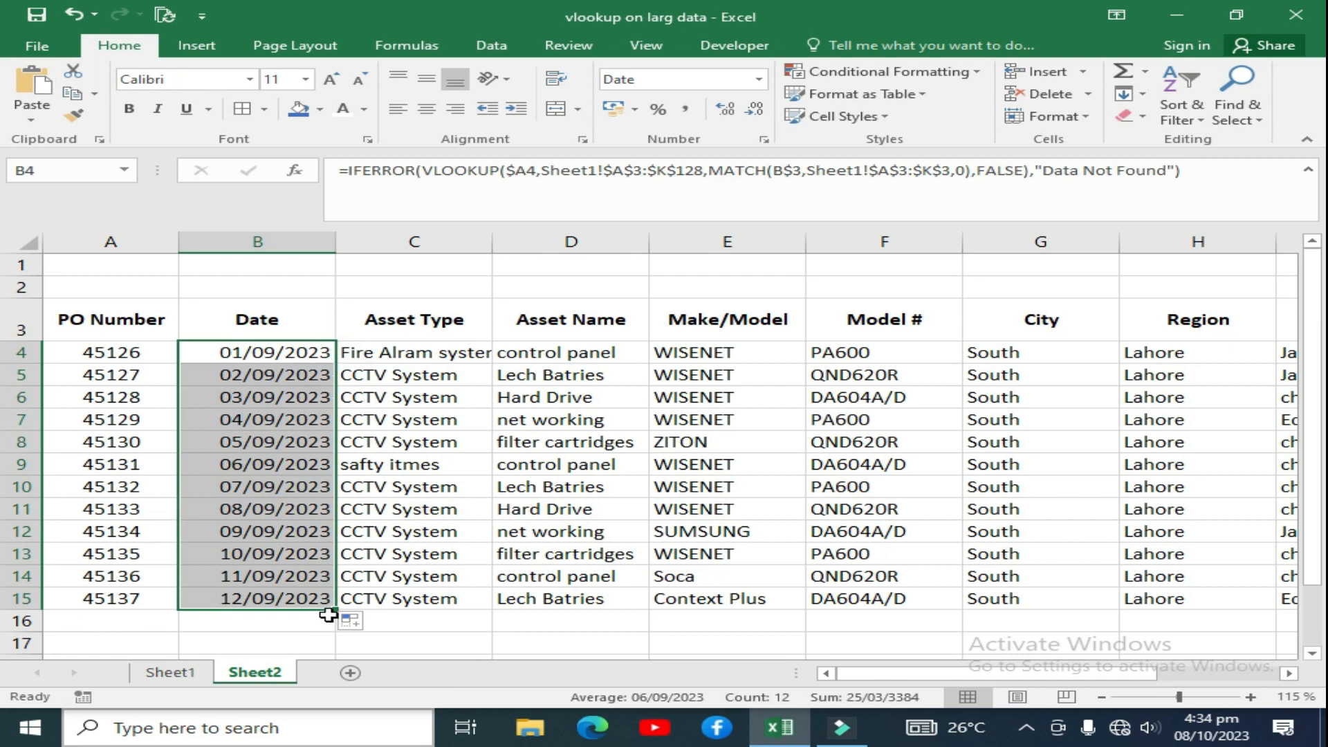
drag(337, 610, 1065, 604)
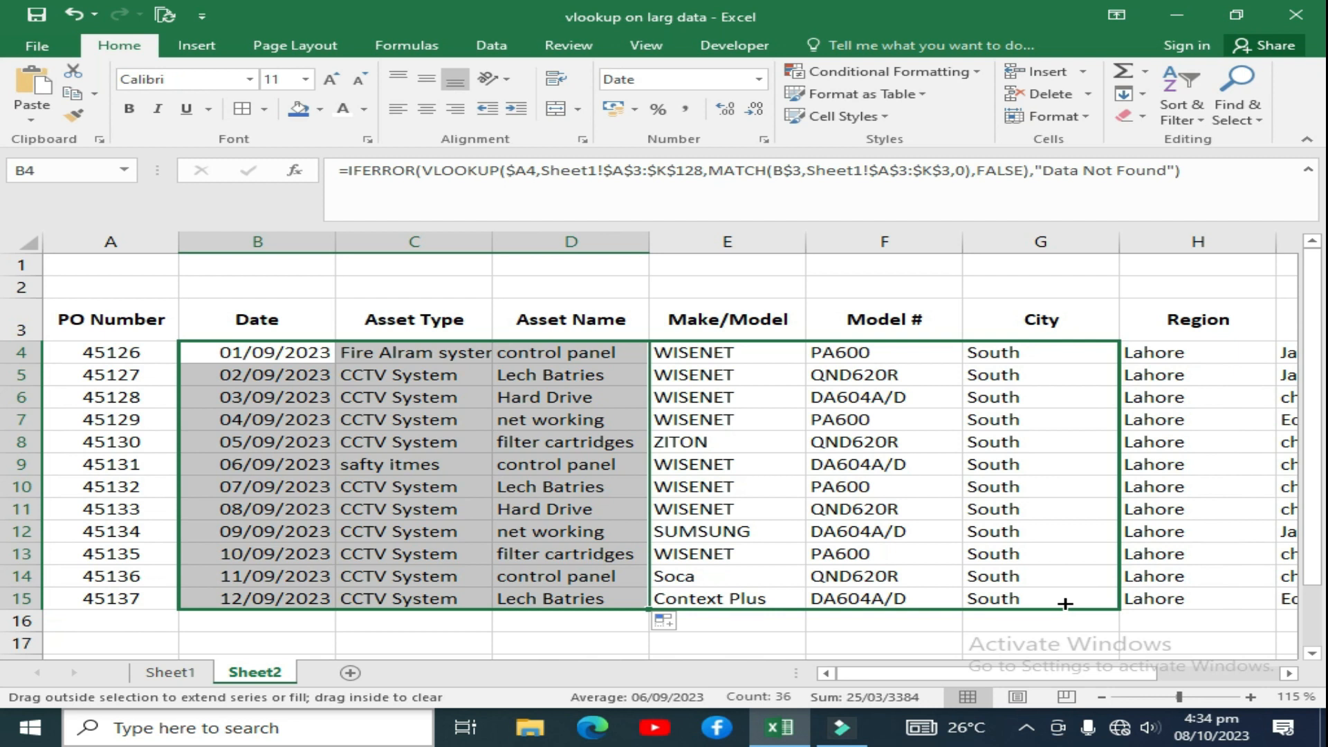
drag(1065, 604, 1064, 604)
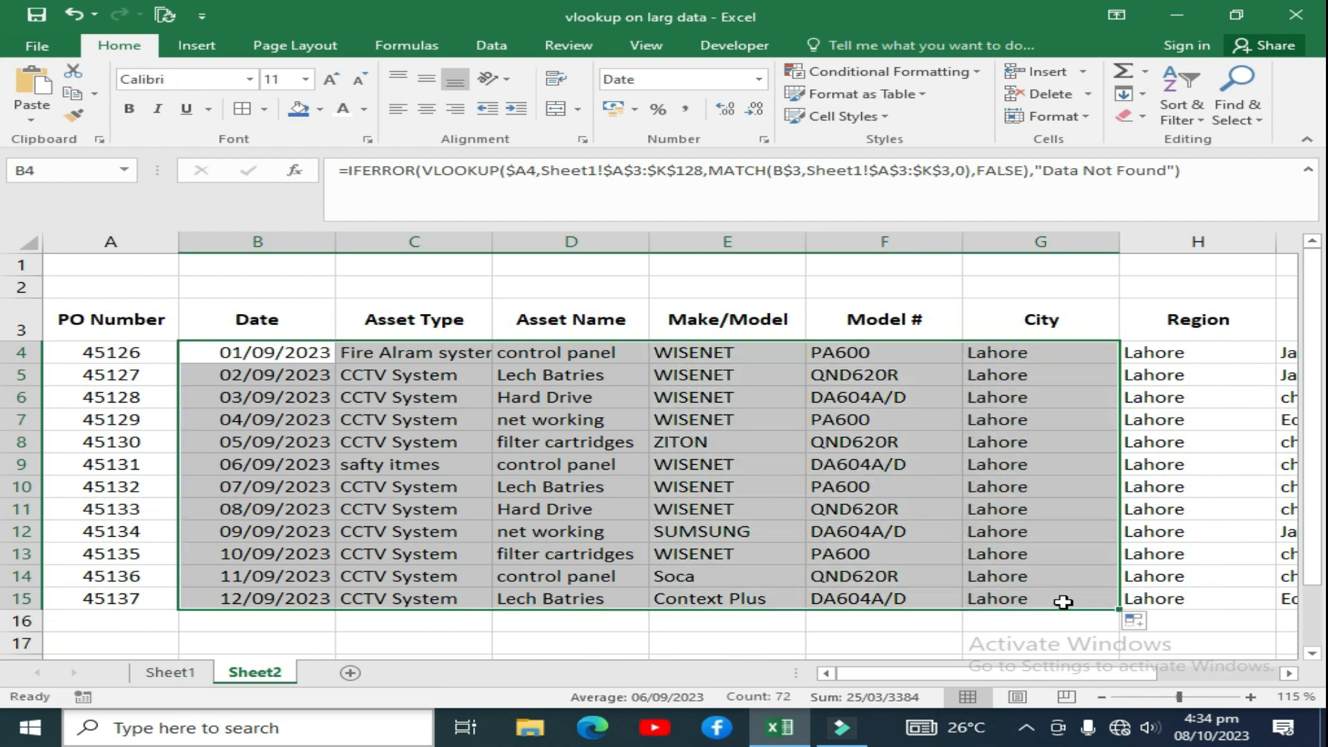
- Extend the filled lookup formulas in rows 4 to 15 across from the City column through the Sub Location column K
drag(1119, 613, 1213, 612)
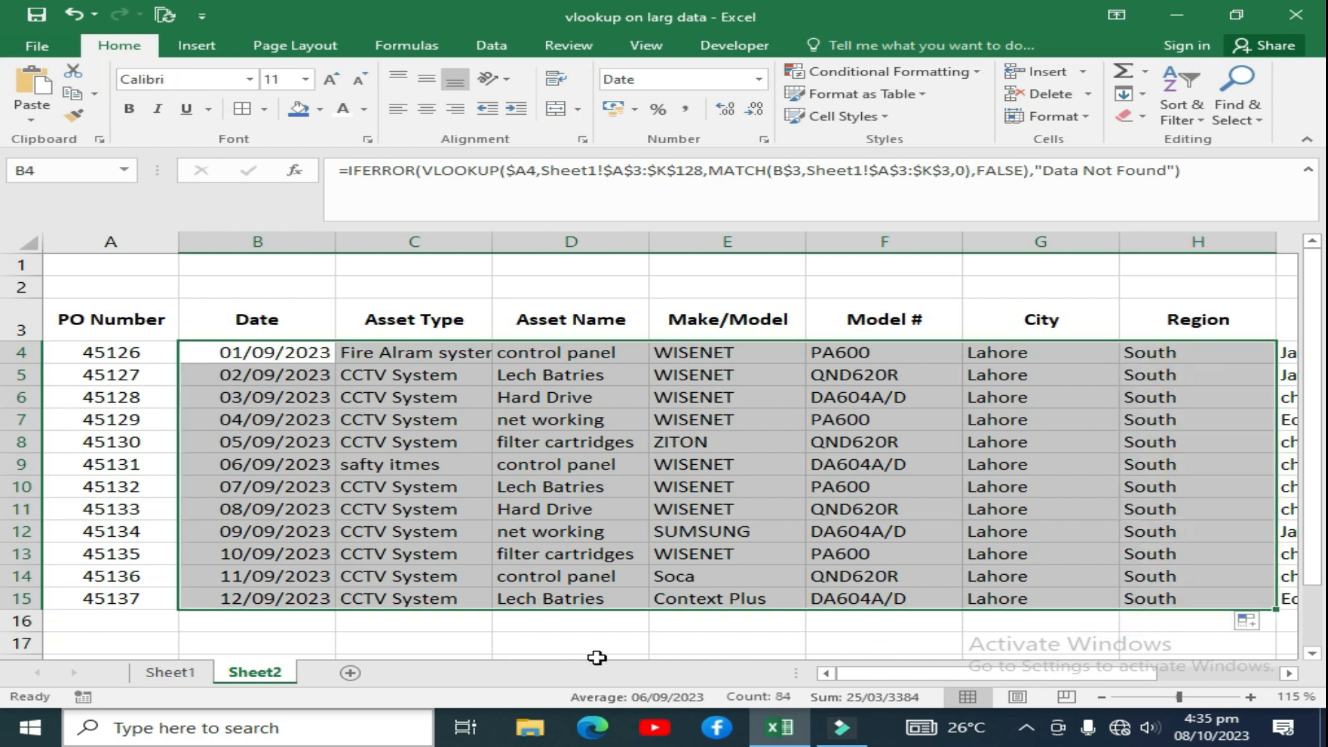
drag(899, 677, 1008, 682)
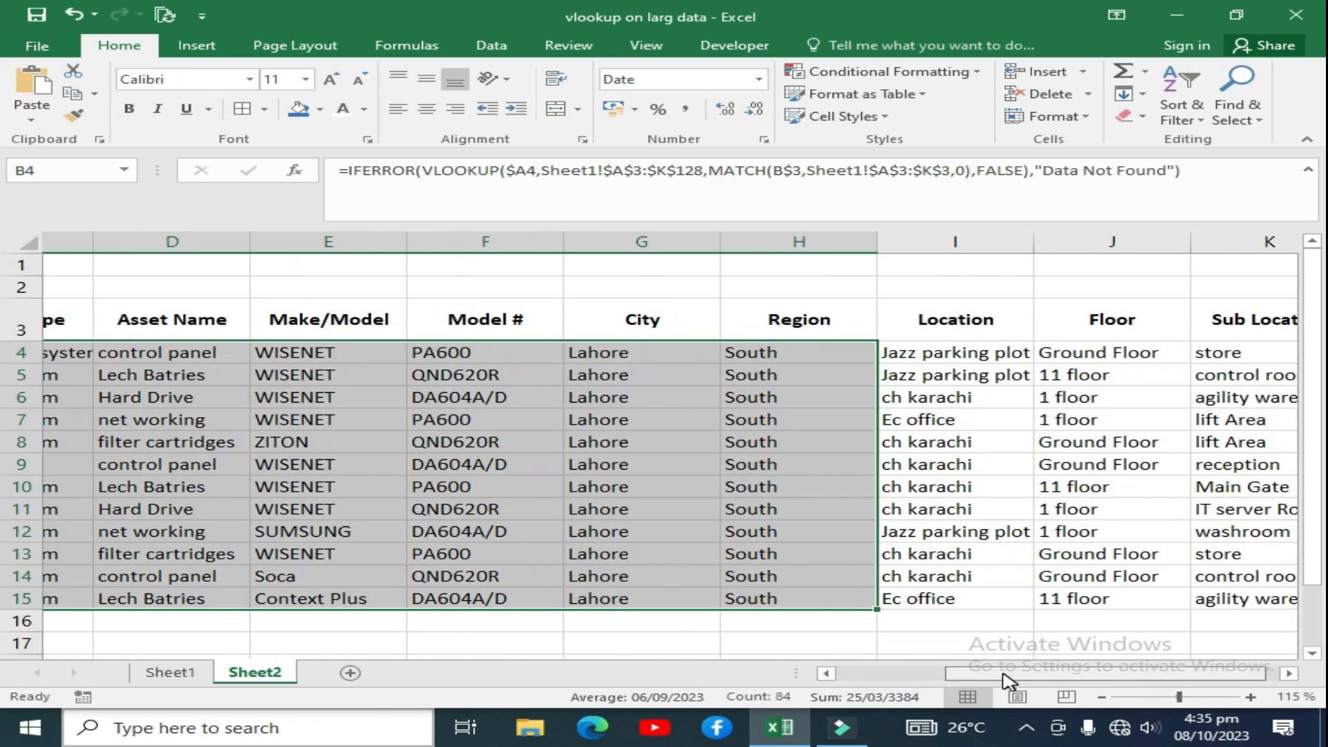
mouse_move(827, 609)
mouse_down()
mouse_move(1259, 592)
mouse_move(326, 591)
mouse_up()
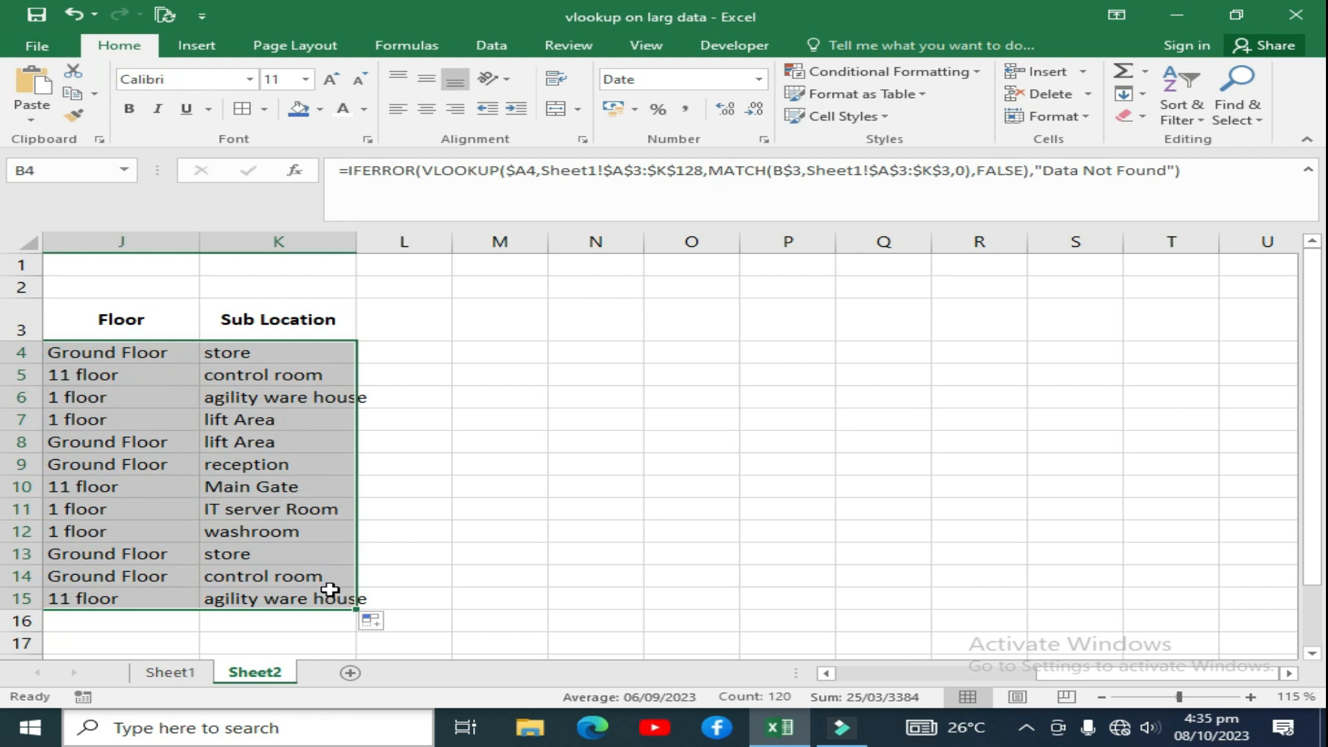
drag(1093, 682, 965, 670)
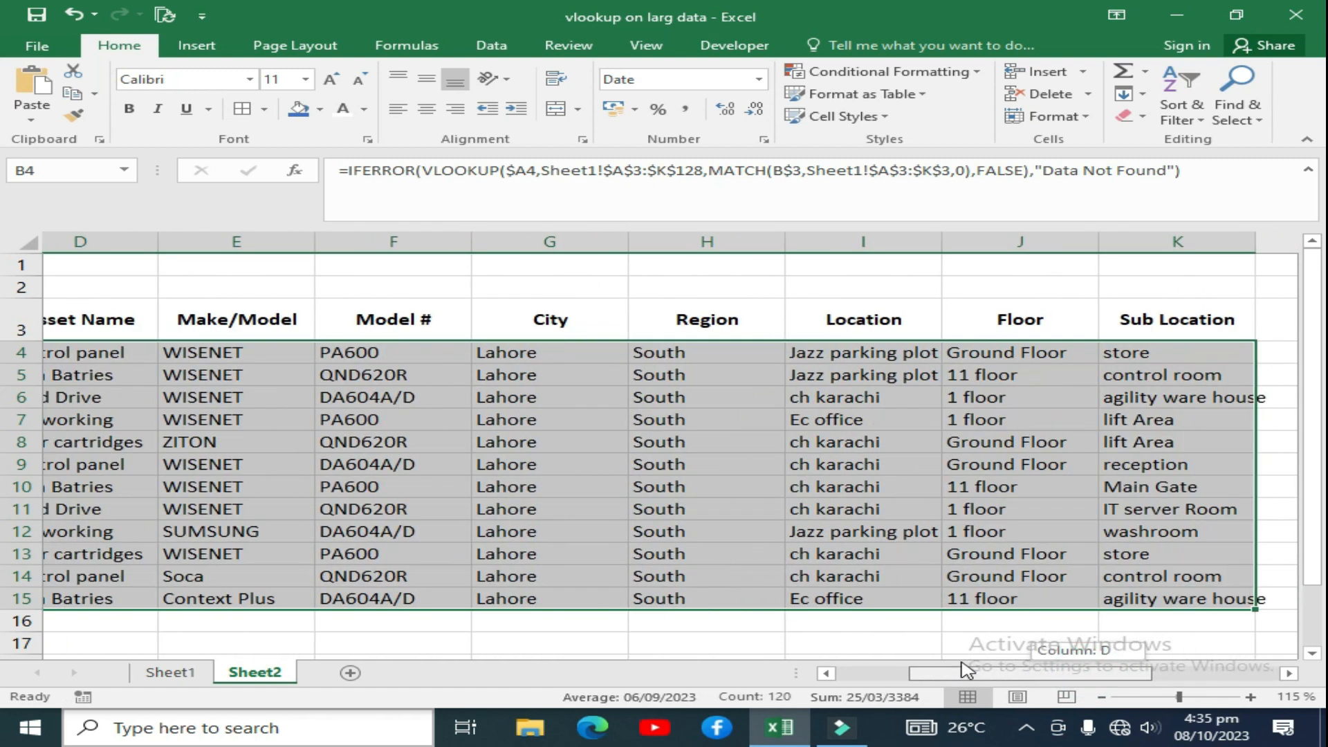
drag(966, 669, 837, 669)
- Examine the MATCH lookup array in the B4 formula, leaving the cell unedited
click(282, 361)
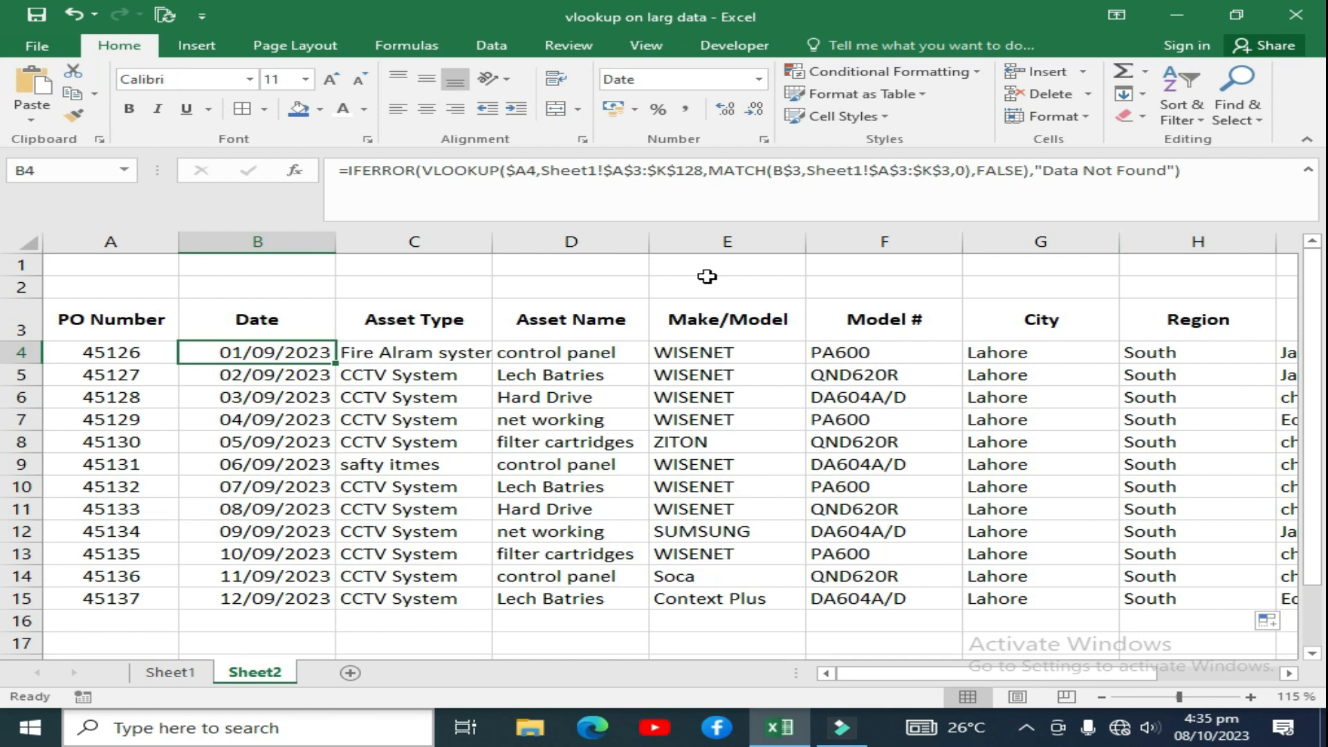
key(F2)
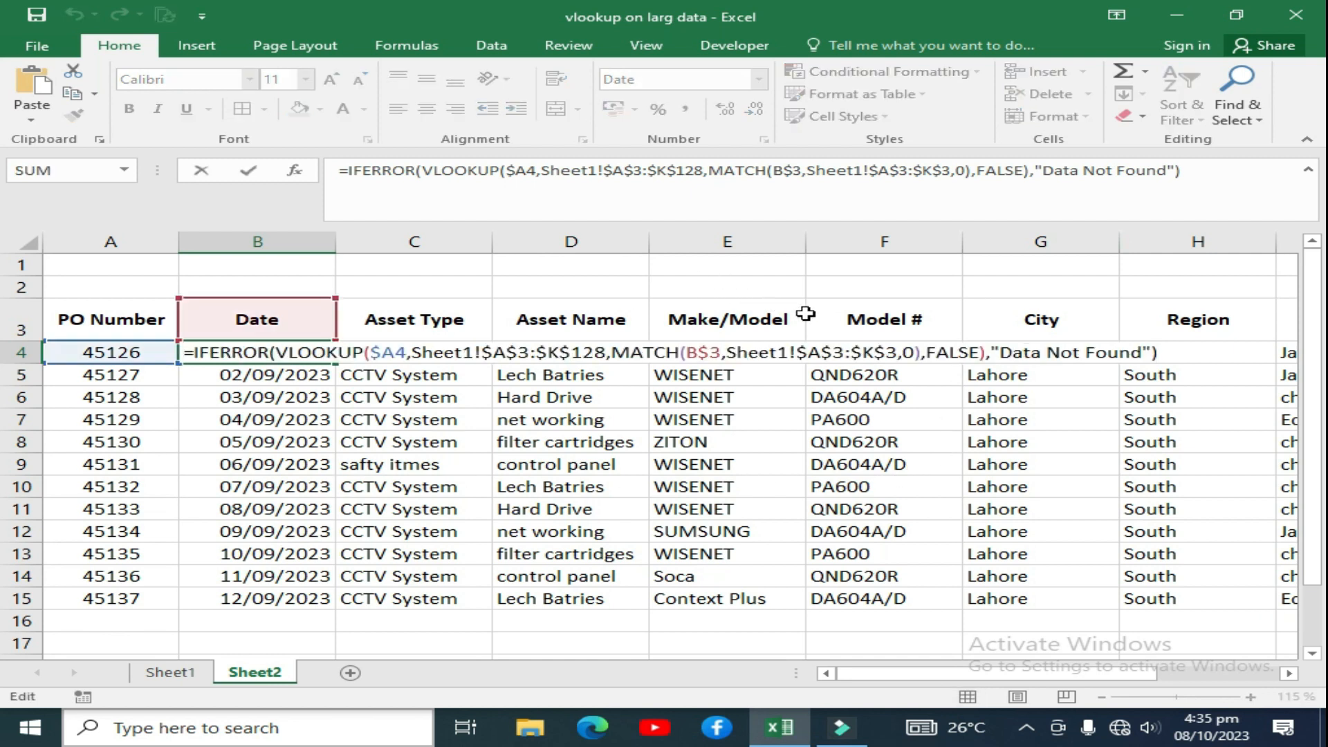
drag(726, 352, 886, 352)
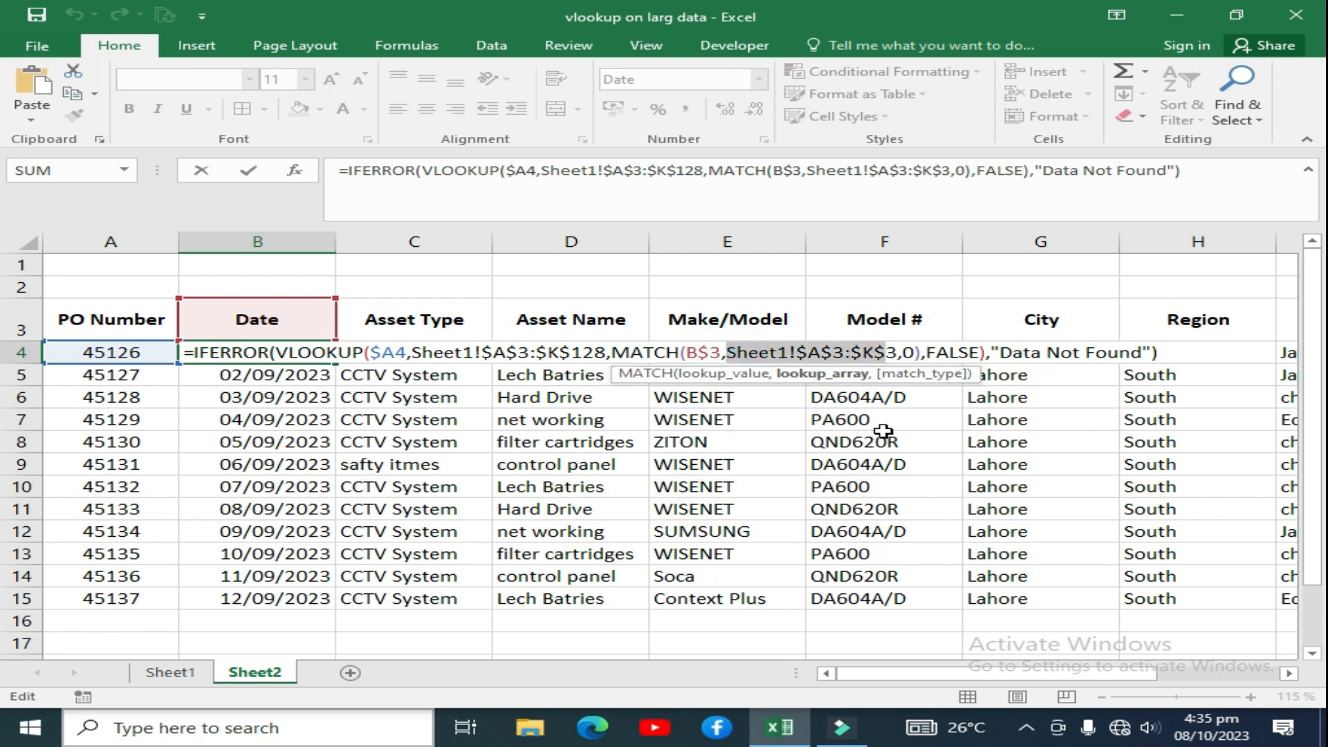
key(Escape)
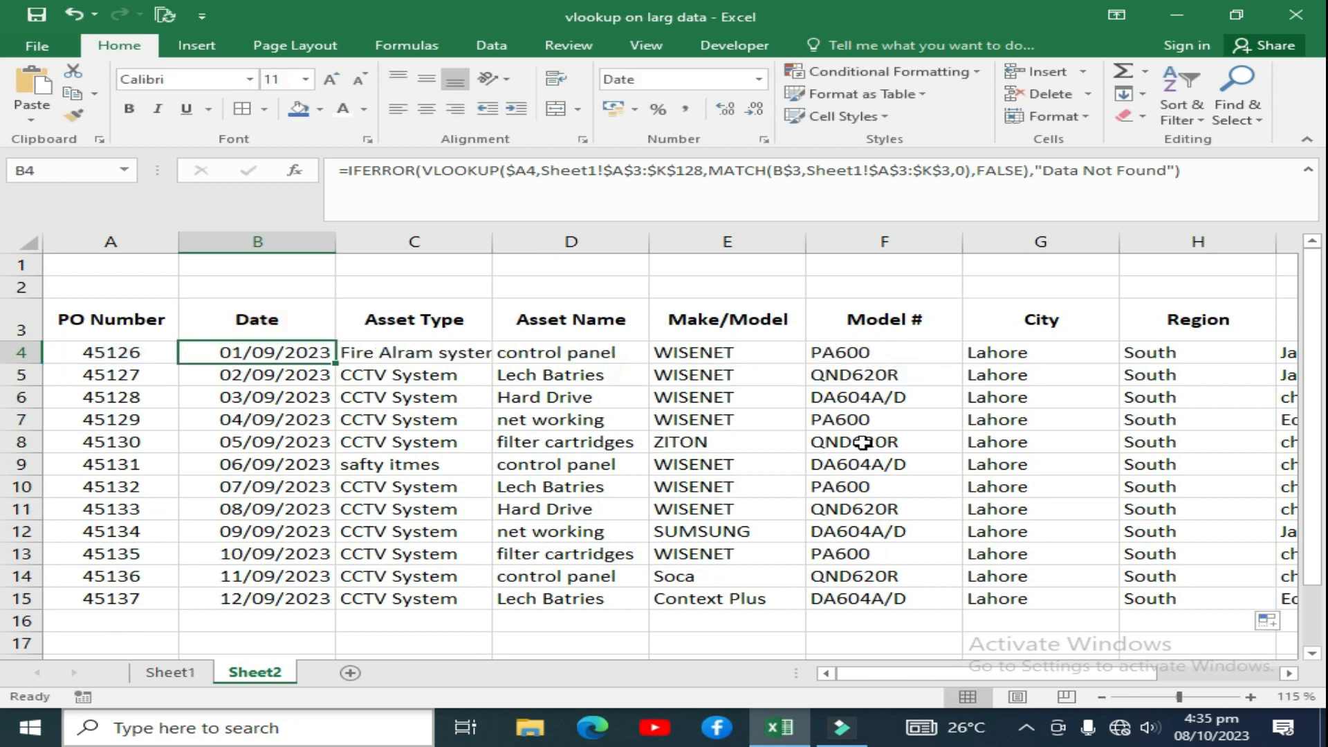
- Name the Sheet1 header row from PO Number to Sub Location (A3:K3) as hdd
click(166, 672)
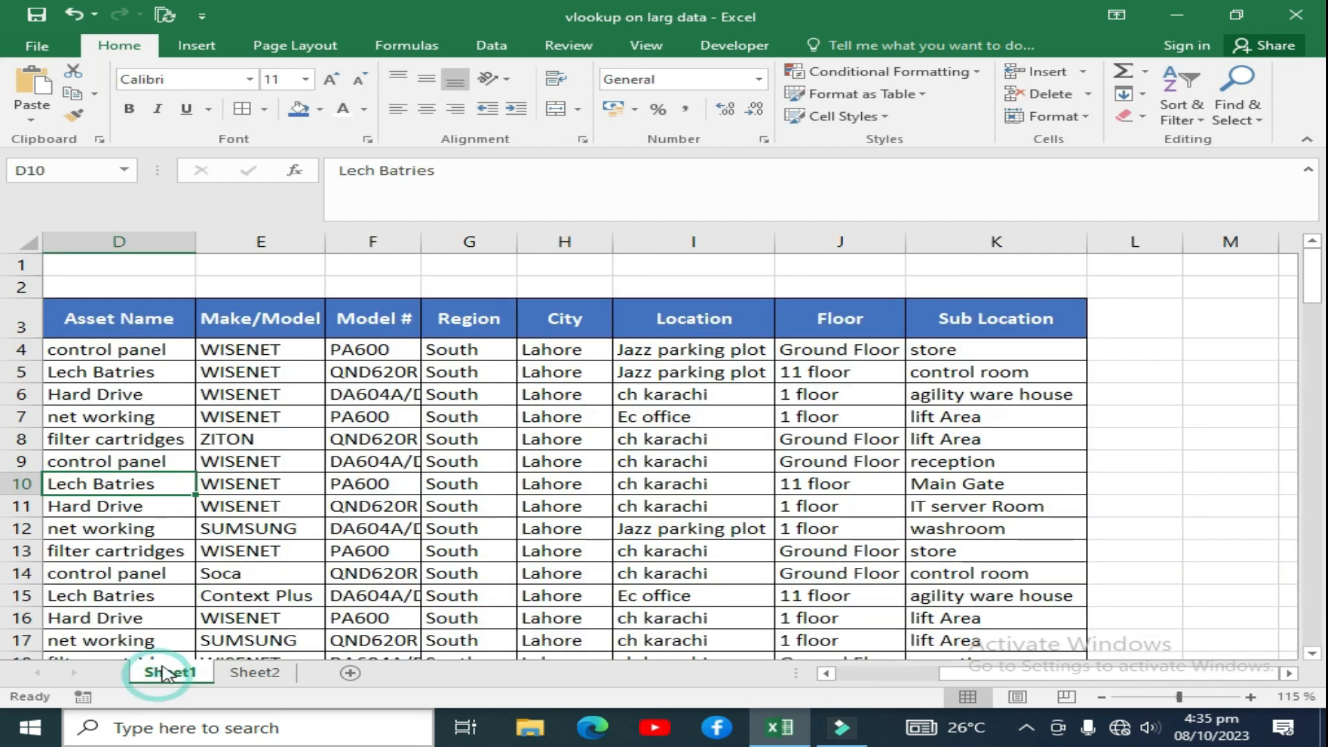
click(1000, 322)
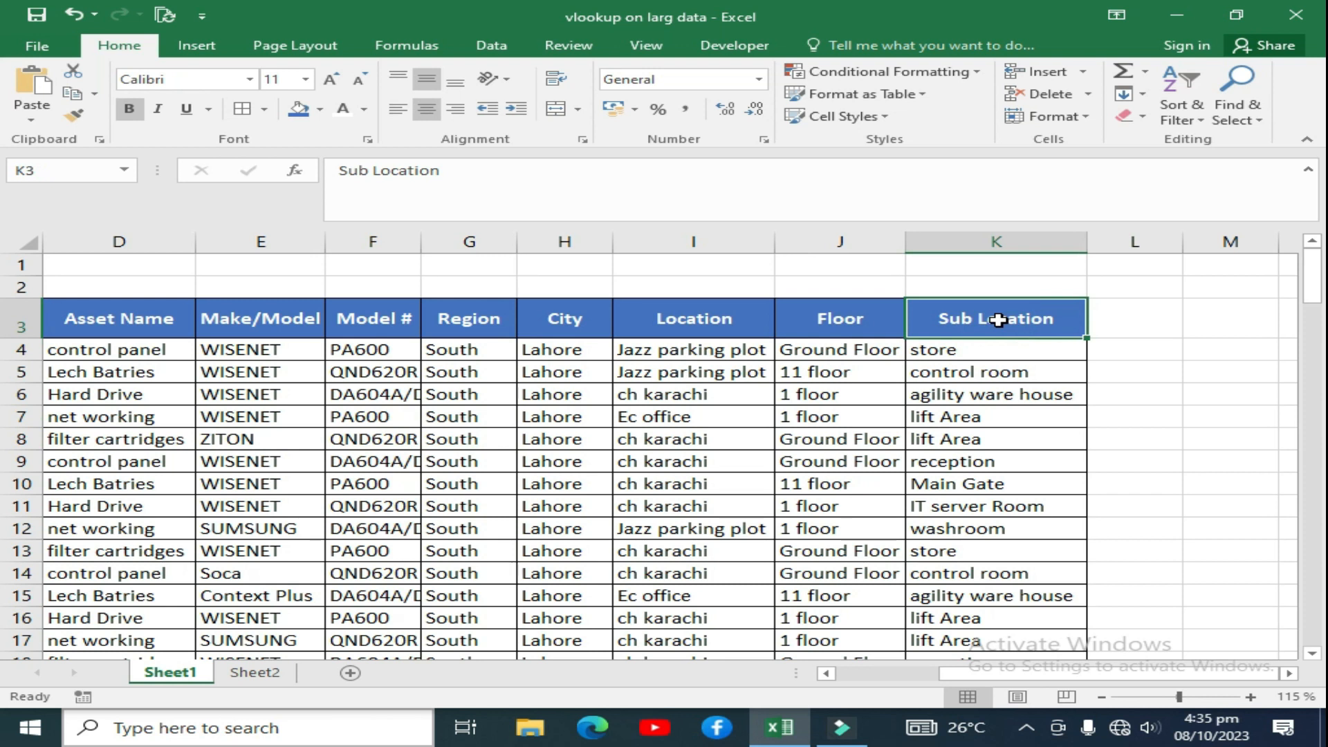
key(ctrl+shift+Left)
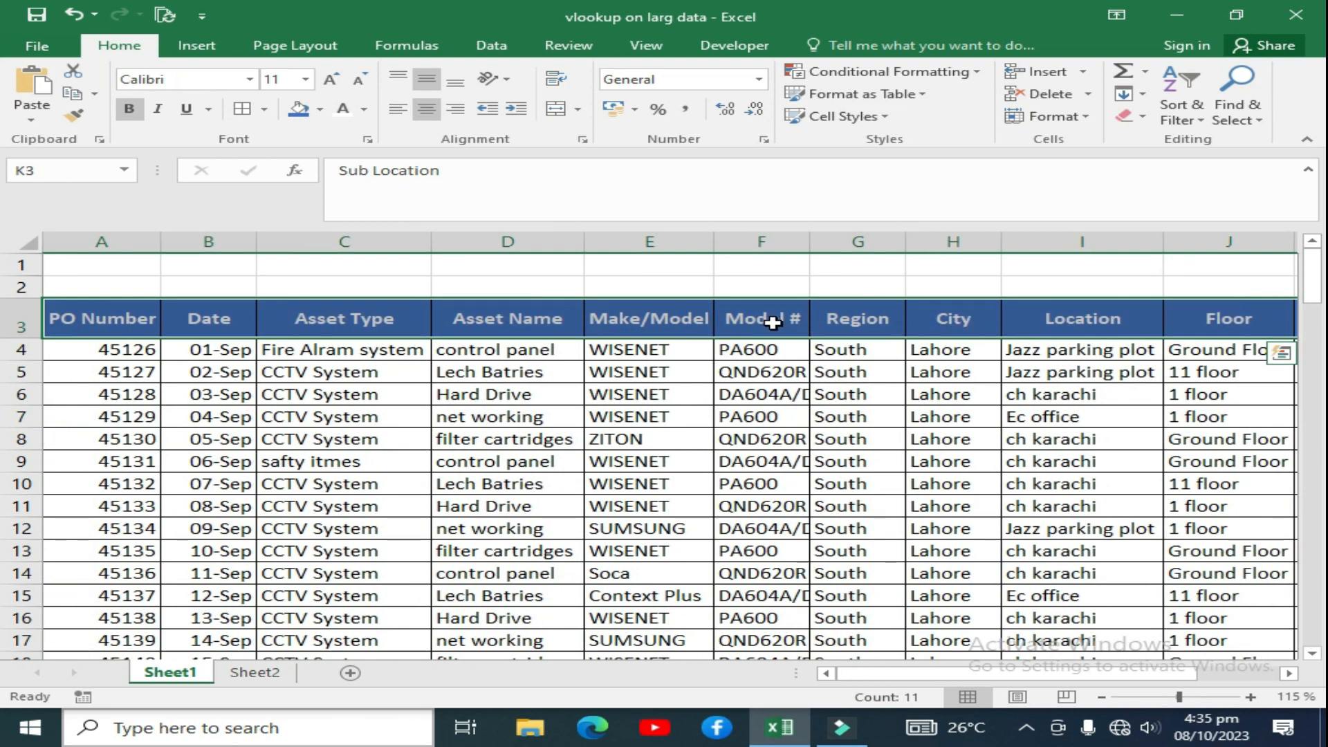
click(55, 169)
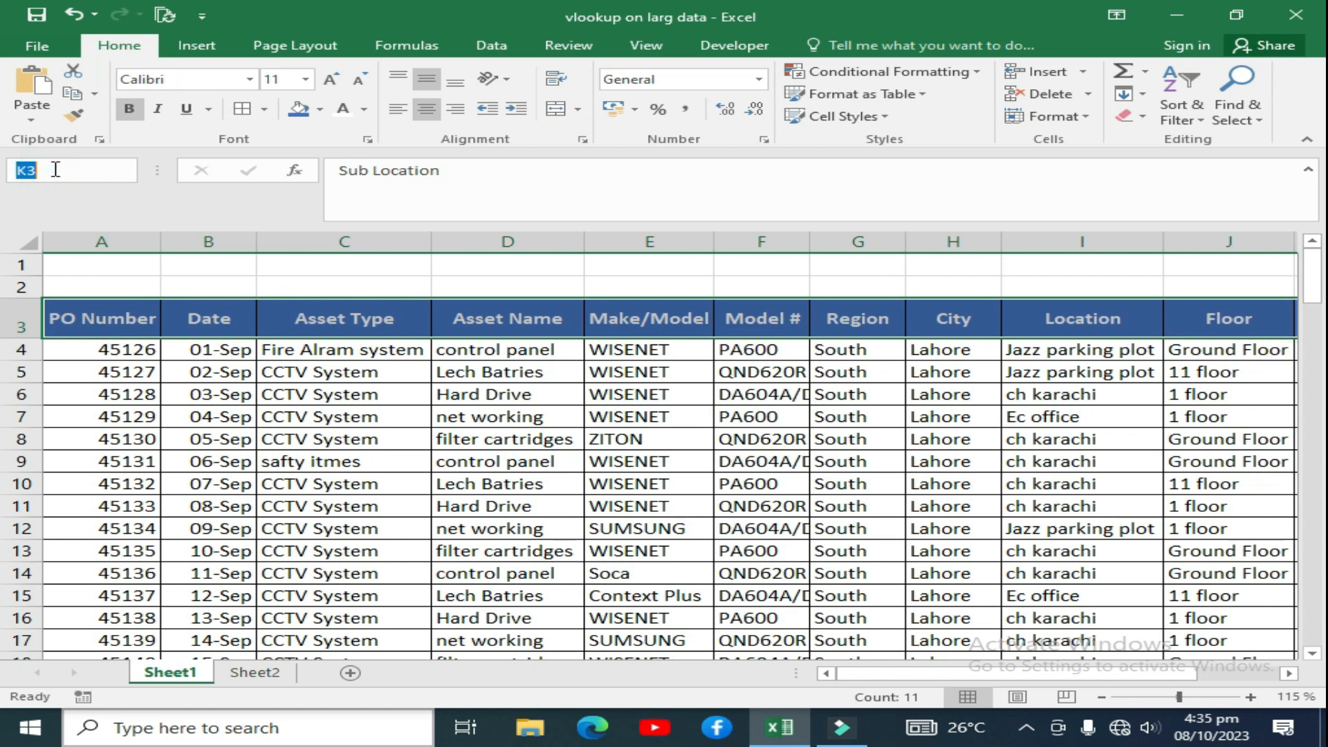
text(dd)
key(BackSpace)
text(hdd)
key(Return)
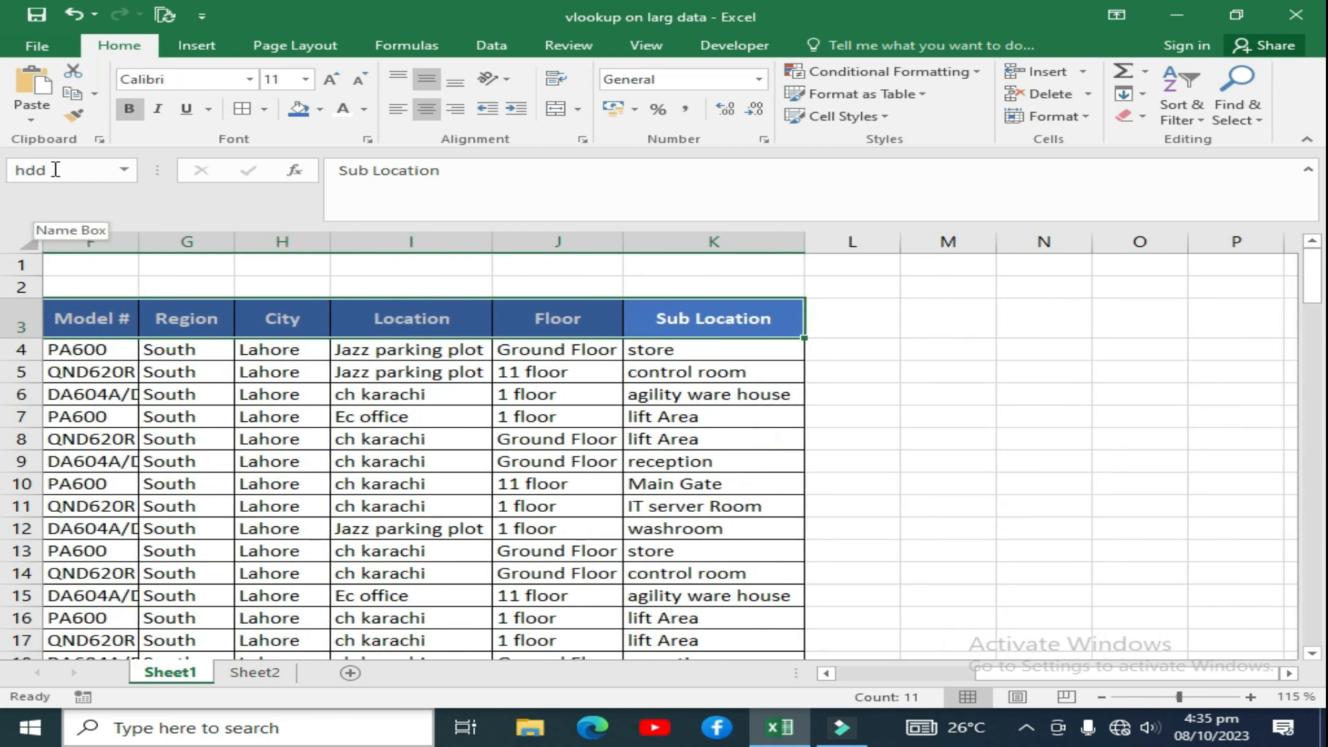
- Replace the MATCH lookup array Sheet1!$A$3:$K$3 in the Sheet2 B4 formula with the named range hdd
click(271, 673)
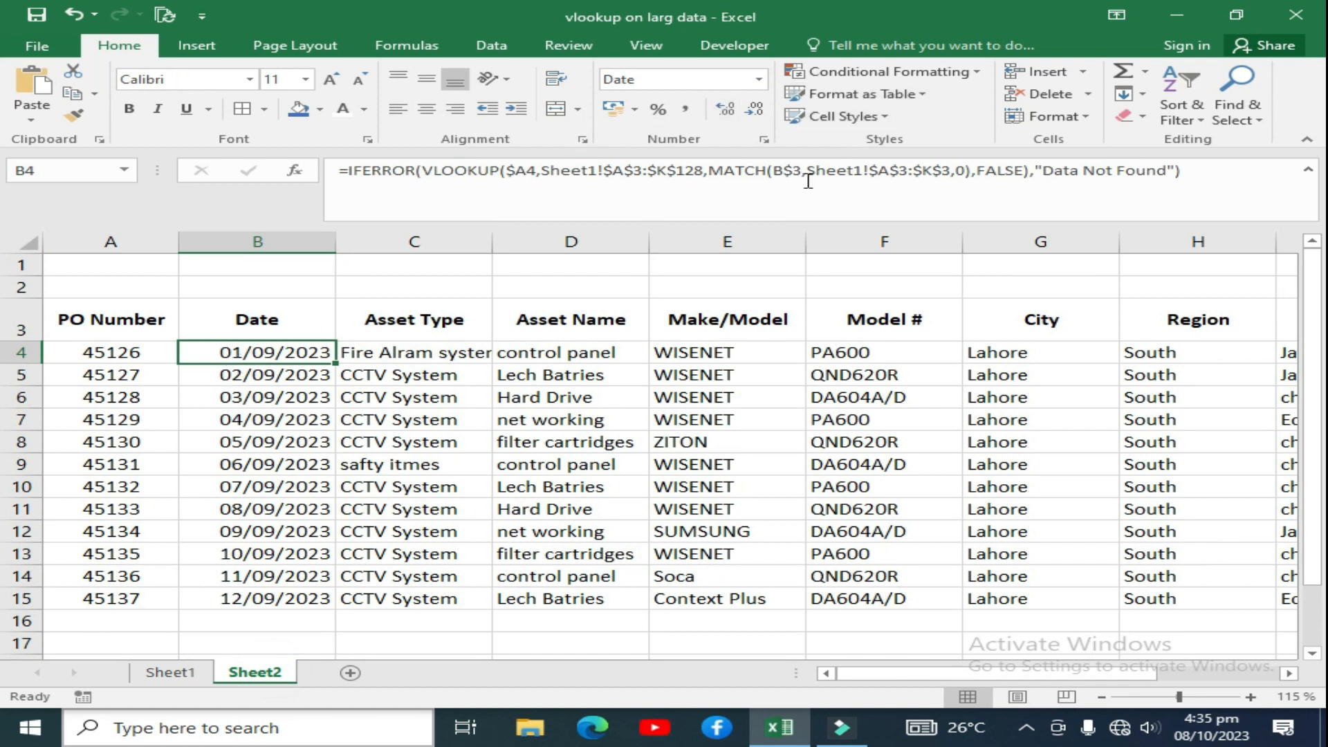
click(945, 170)
key(BackSpace)
key(BackSpace)
key(BackSpace)
key(BackSpace)
key(BackSpace)
key(BackSpace)
key(BackSpace)
key(BackSpace)
key(BackSpace)
key(BackSpace)
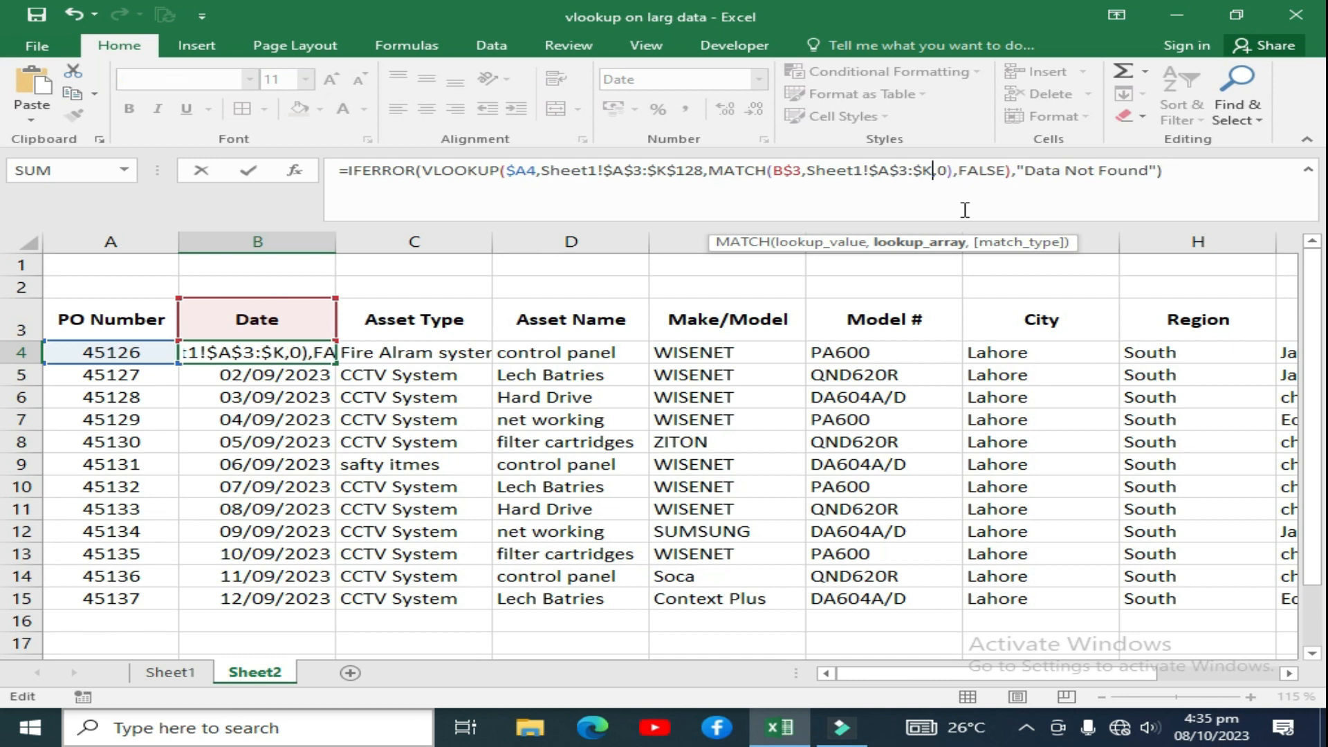
key(BackSpace)
key(BackSpace)
key(BackSpace)
key(BackSpace)
key(BackSpace)
key(BackSpace)
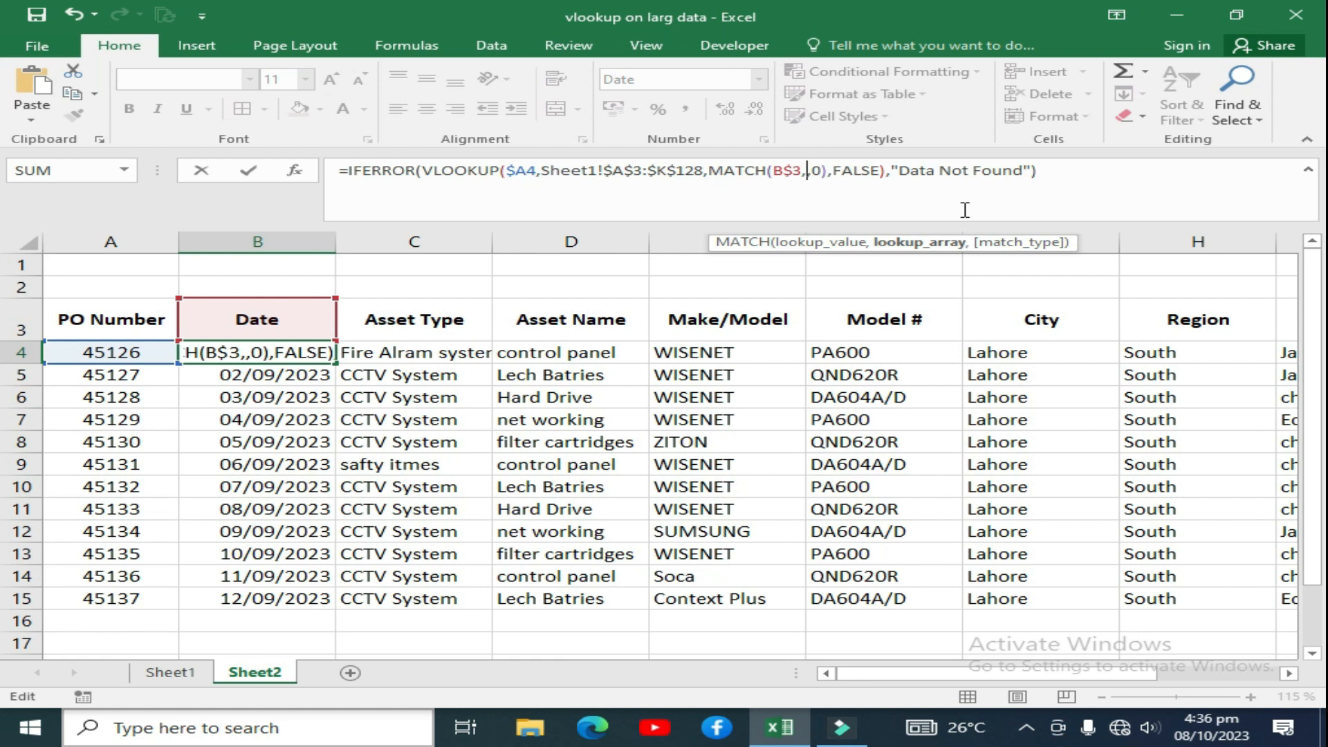
text(h)
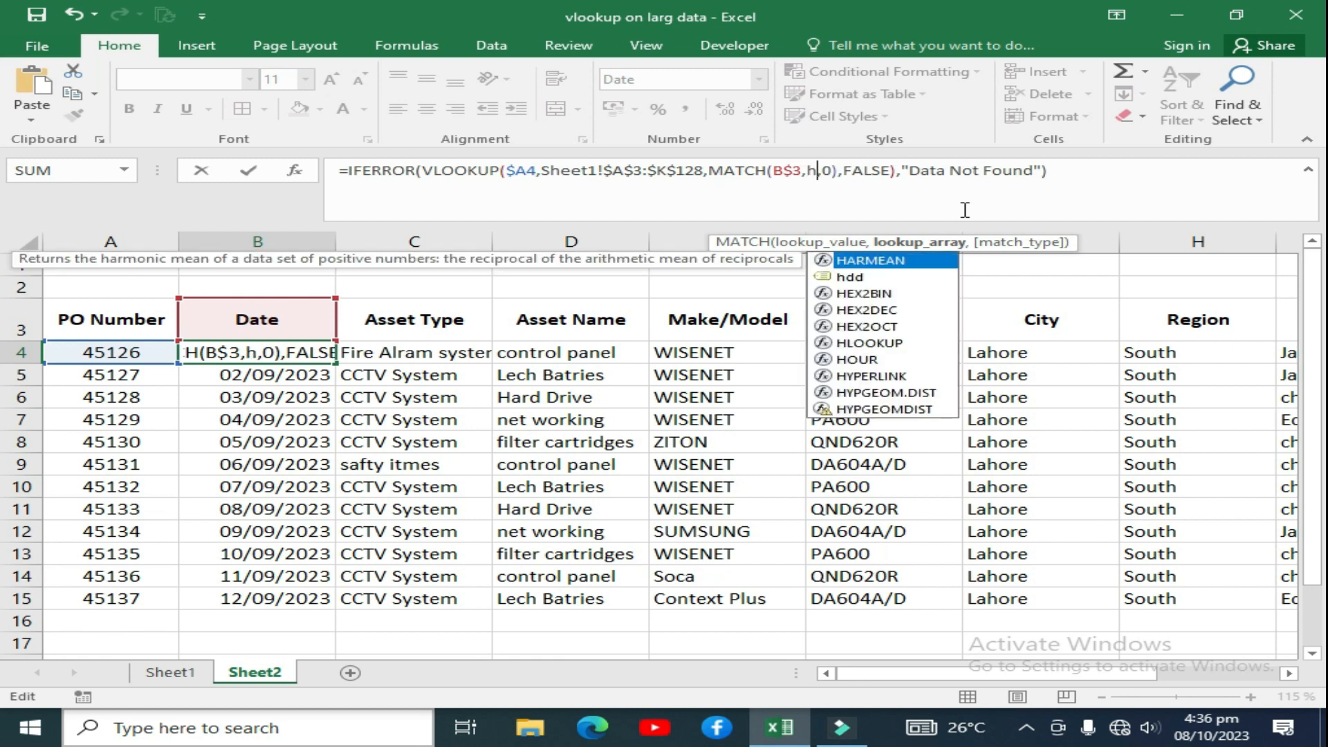
key(Down)
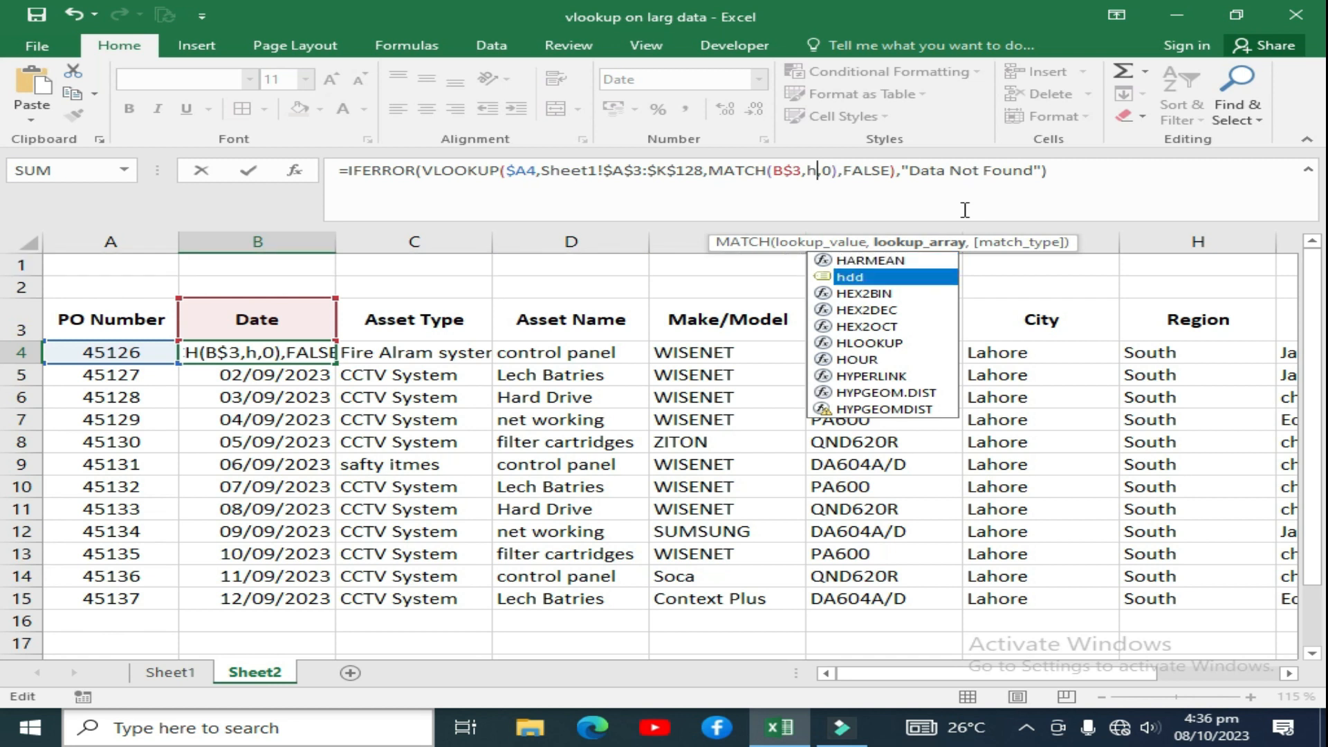
key(Tab)
key(Return)
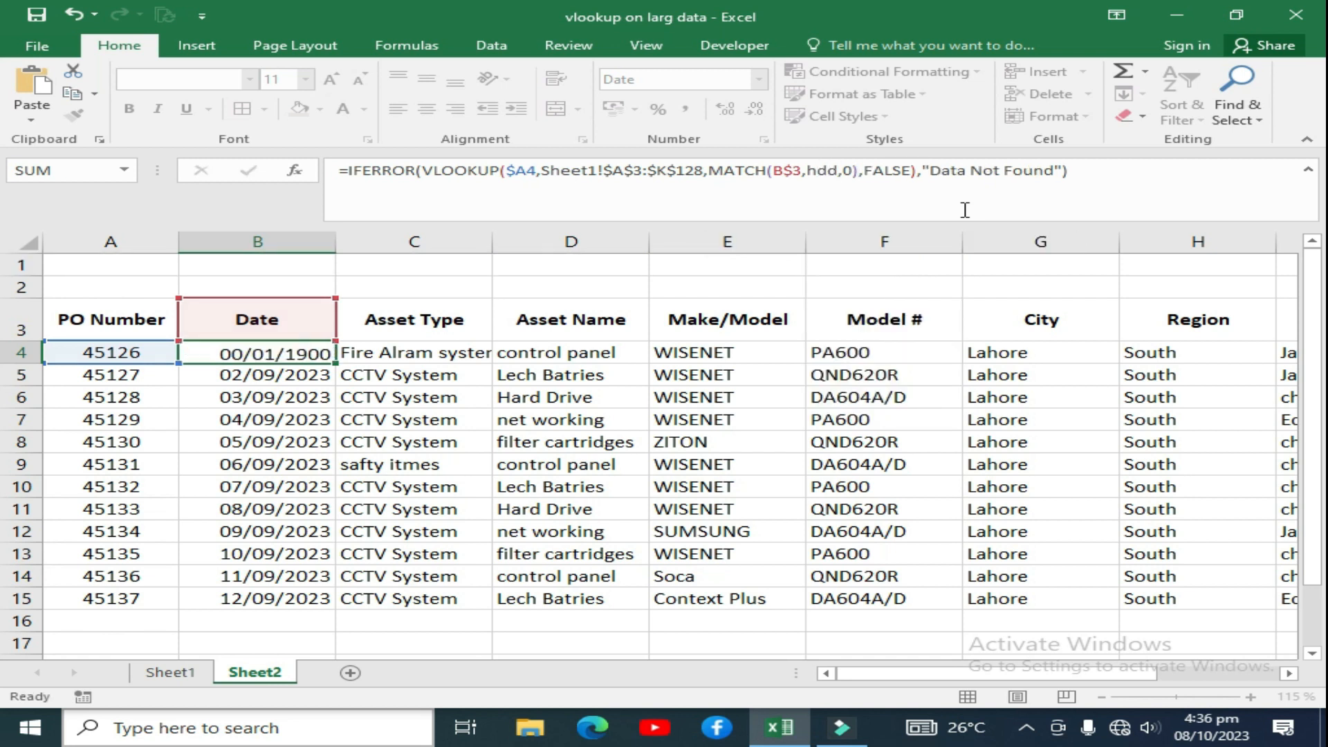
- Examine the VLOOKUP table array in the B4 formula, leaving the cell unedited
click(272, 351)
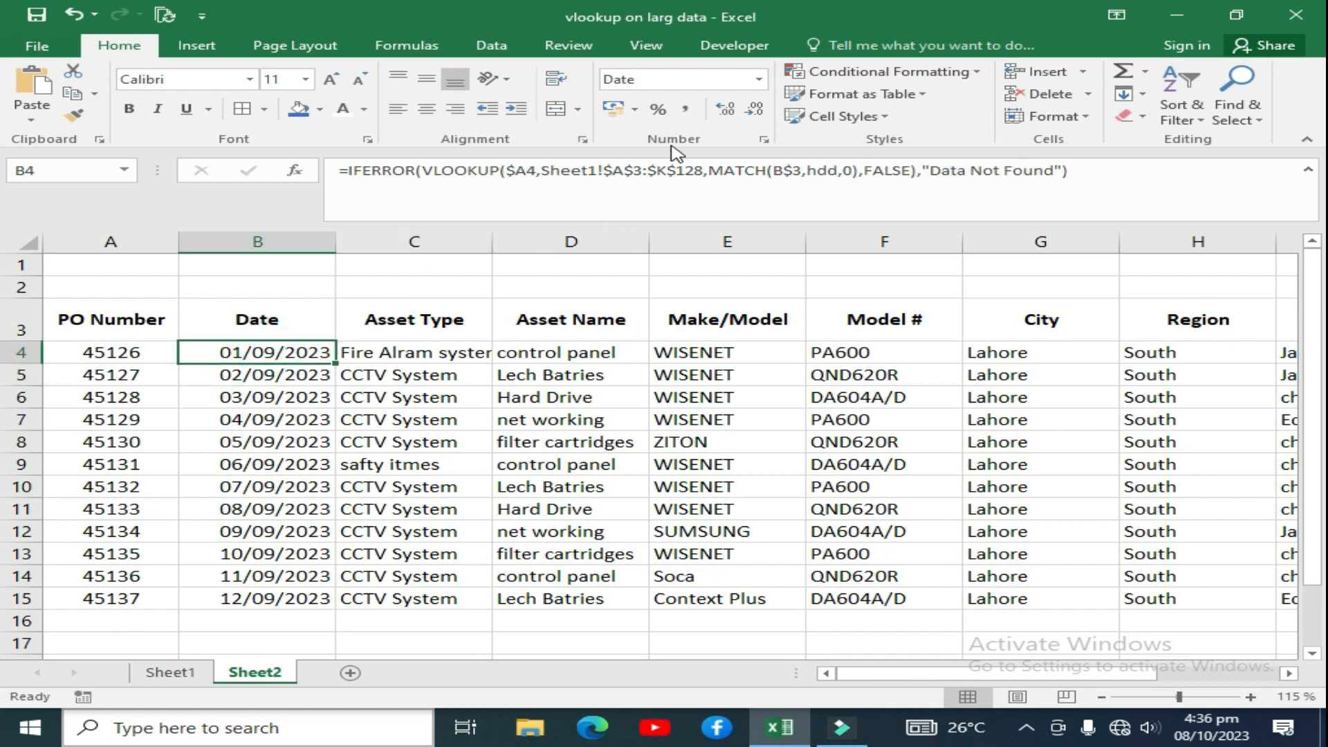
drag(537, 171, 770, 169)
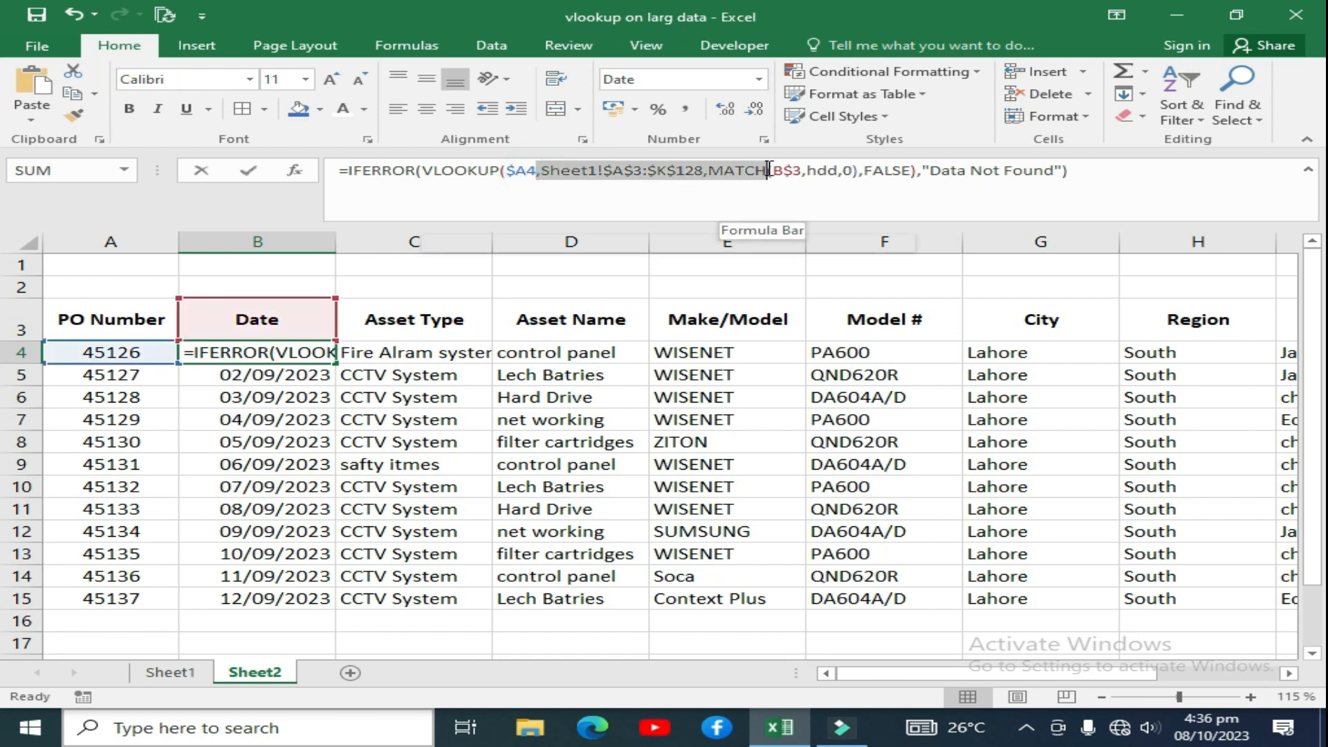
key(Escape)
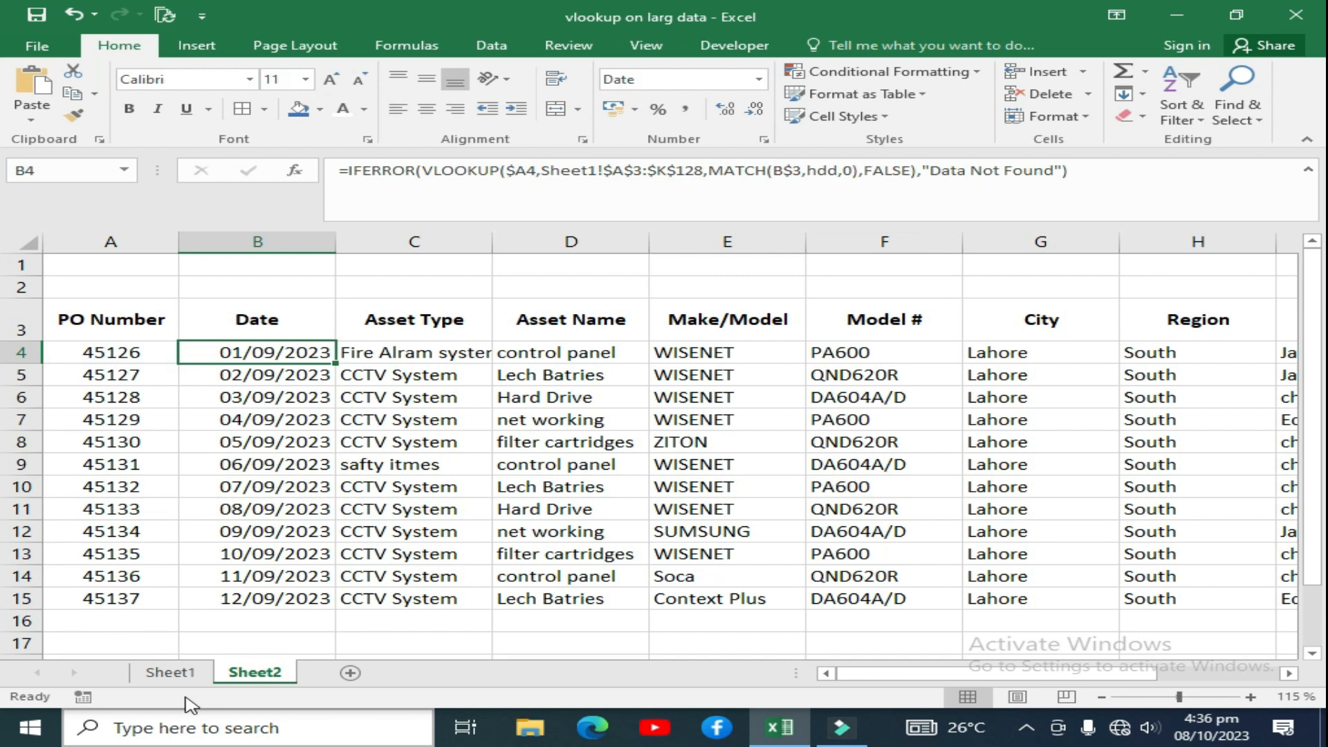
- Name the Sheet1 data block below the headers, A4:K128, as range2
click(166, 672)
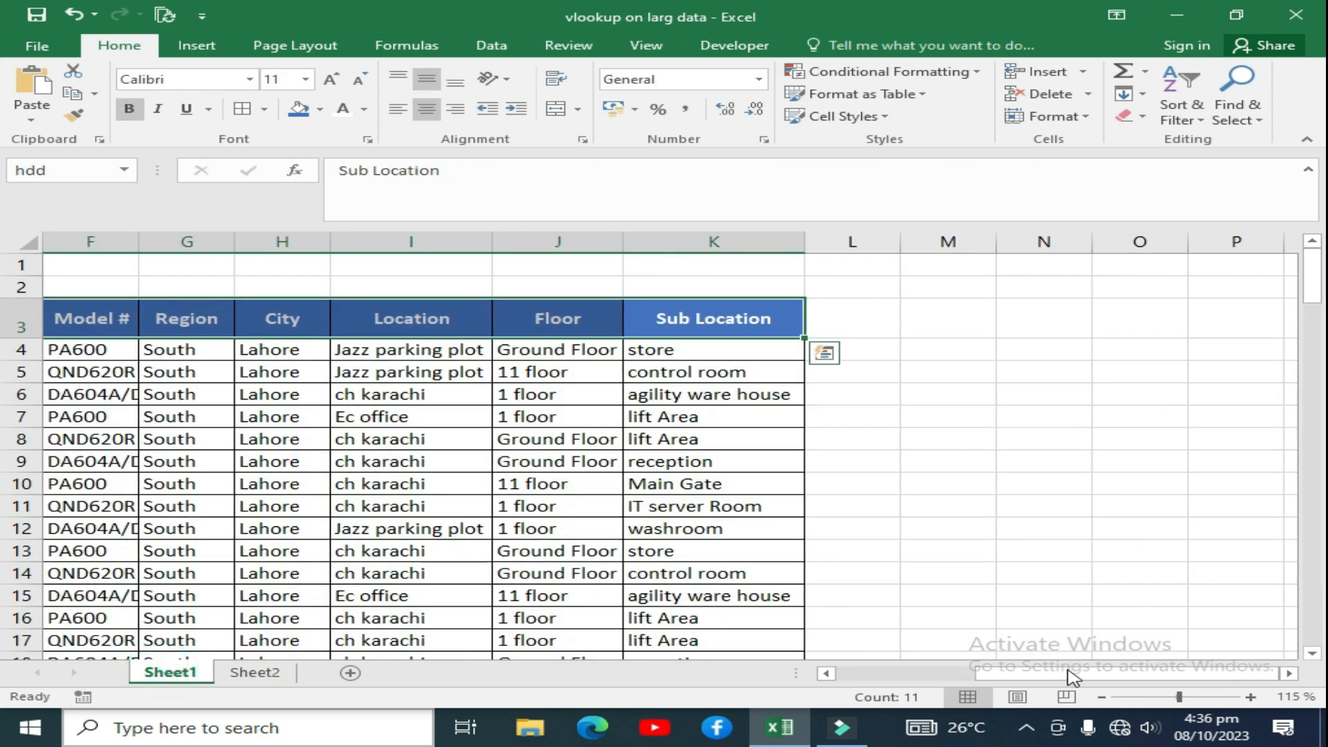
drag(1073, 676, 823, 674)
click(72, 352)
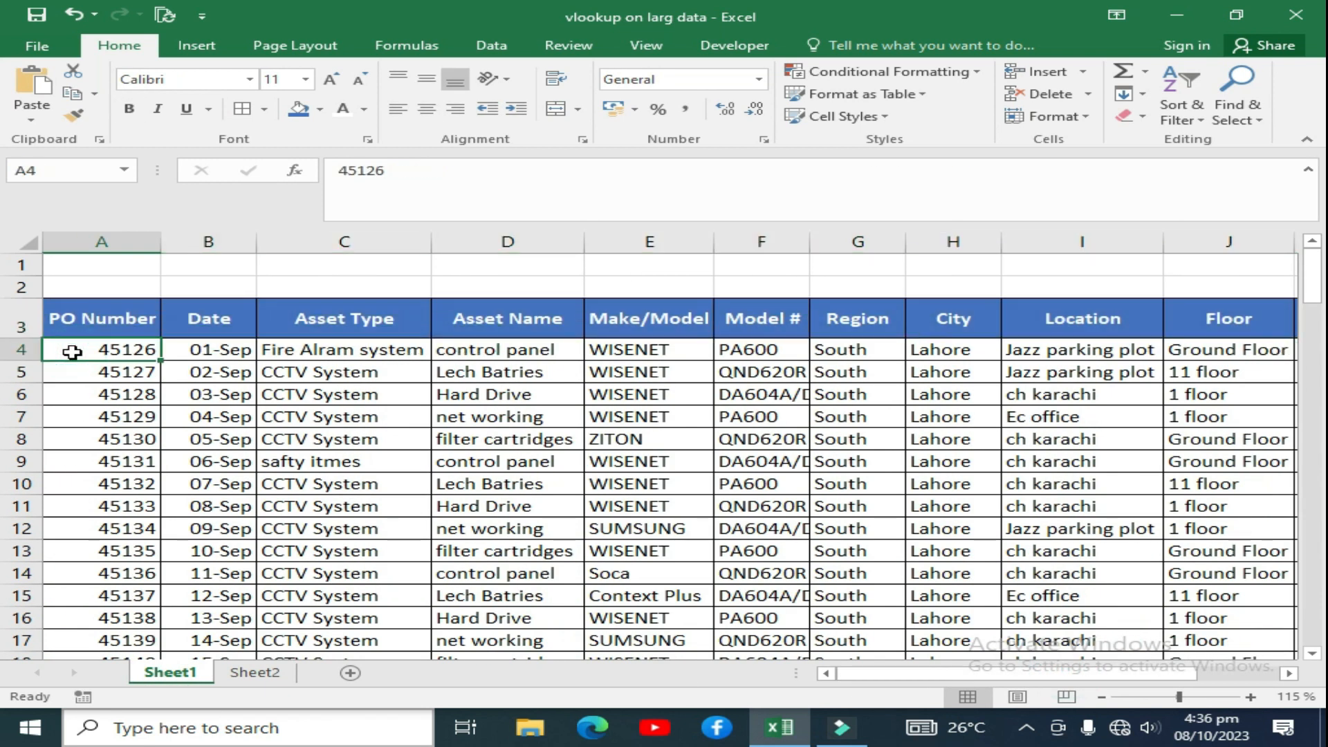
key(ctrl+shift+Right)
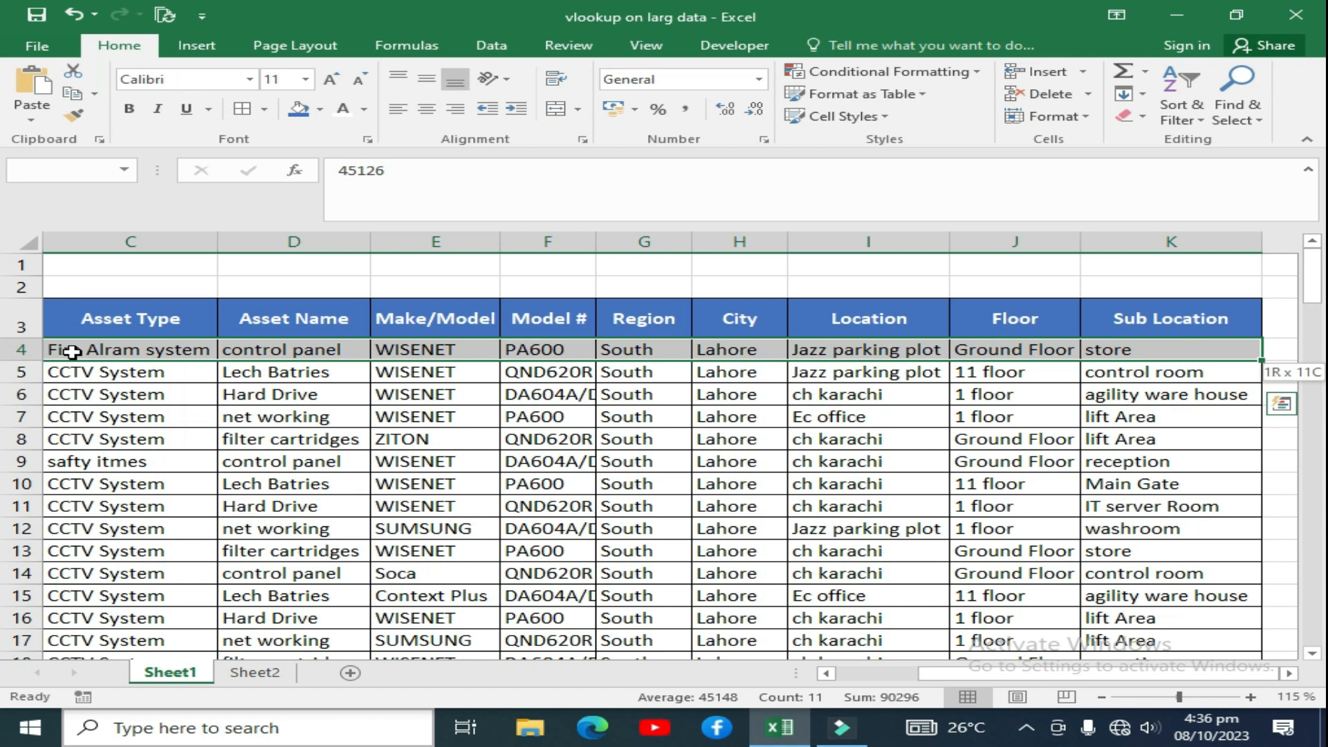
key(ctrl+shift+Down)
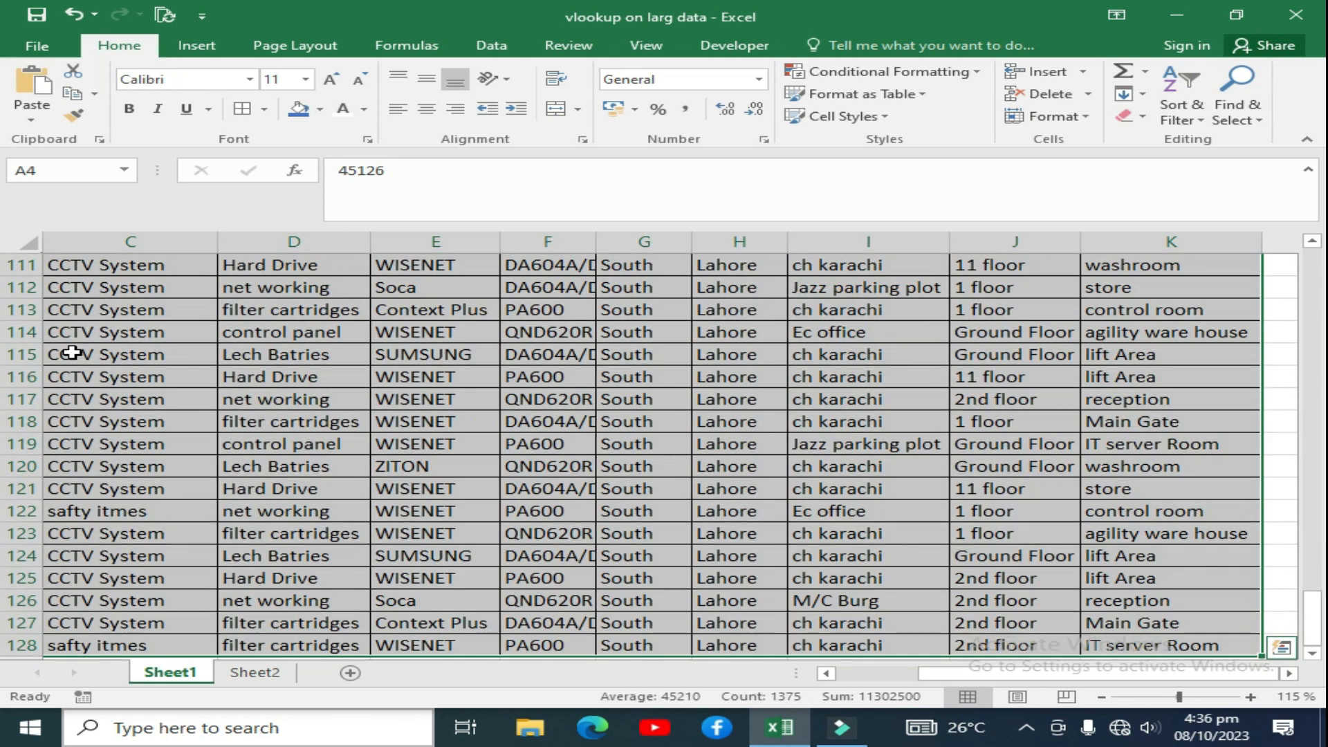
click(69, 170)
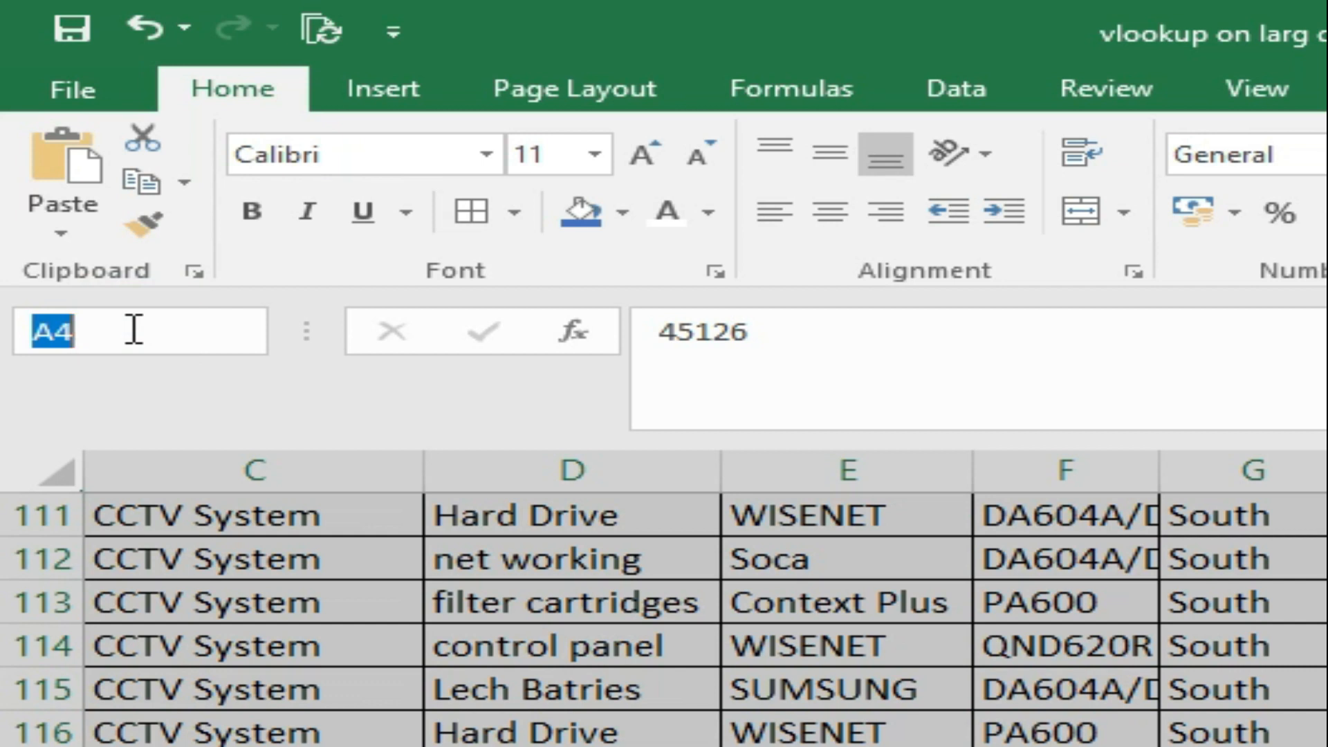
text(range)
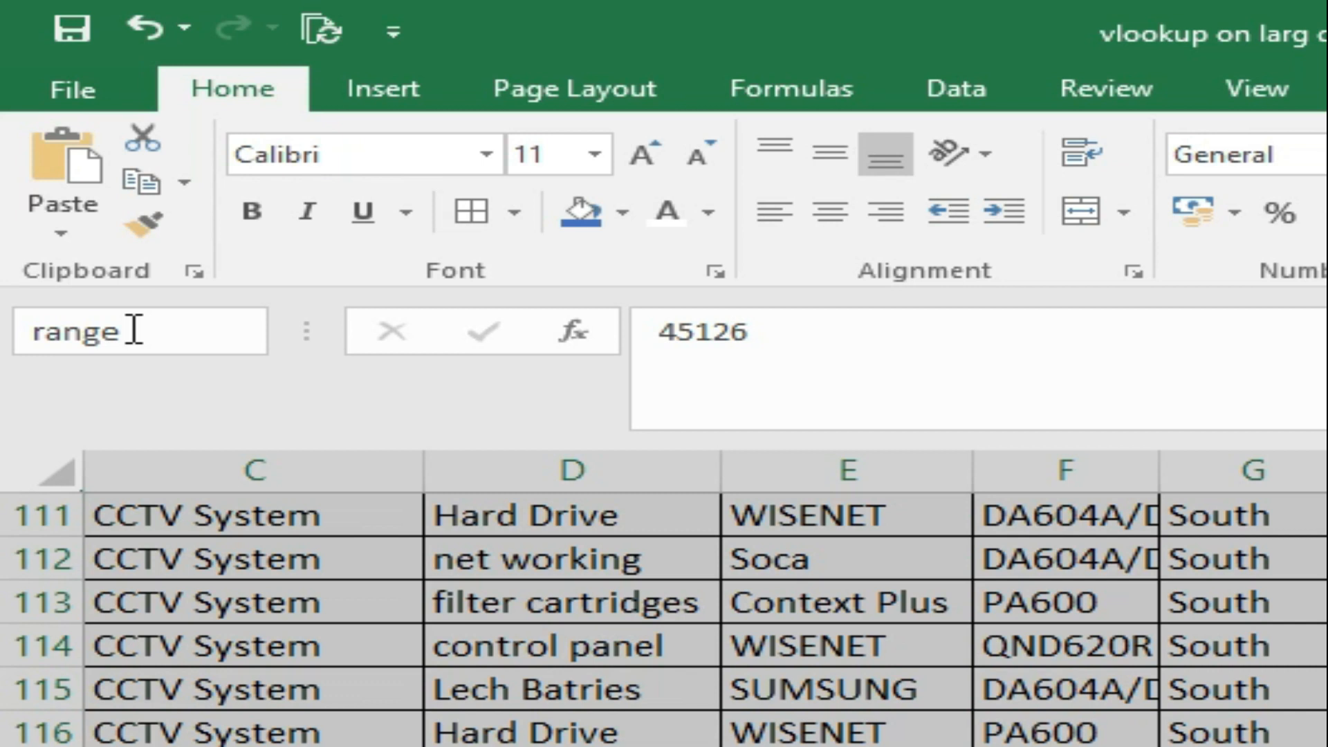
text(2)
key(Return)
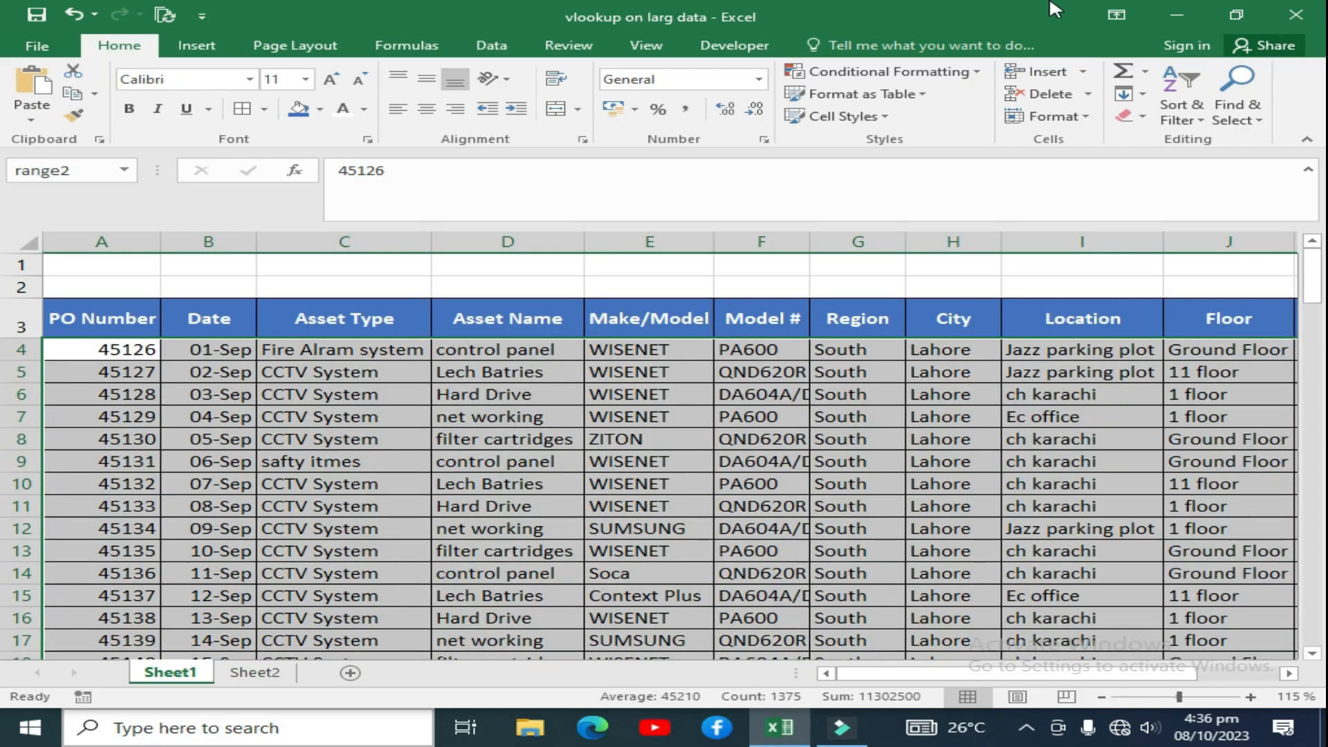
- Replace the VLOOKUP table array Sheet1!$A$3:$K$128 in the Sheet2 B4 formula with the named range range2
click(252, 672)
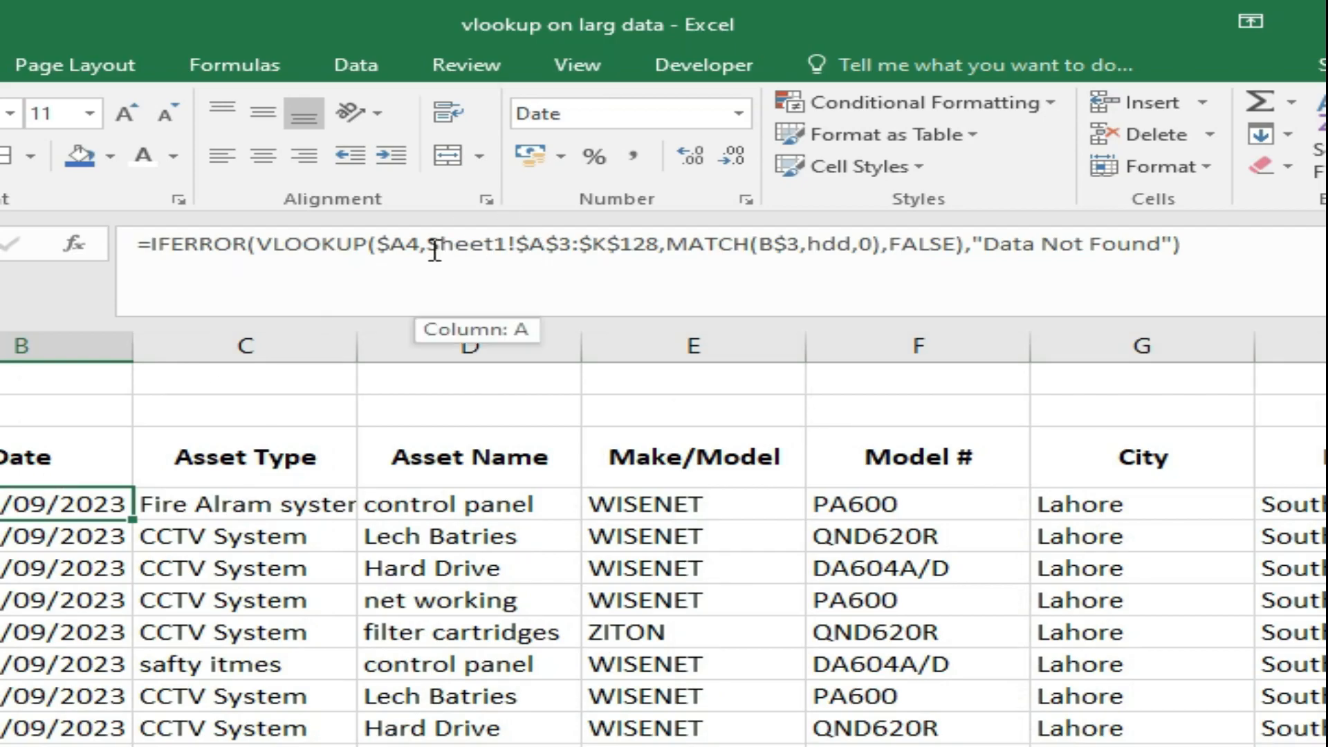
click(434, 251)
key(shift+Right)
key(shift+Right)
key(shift+Right)
key(shift+Right)
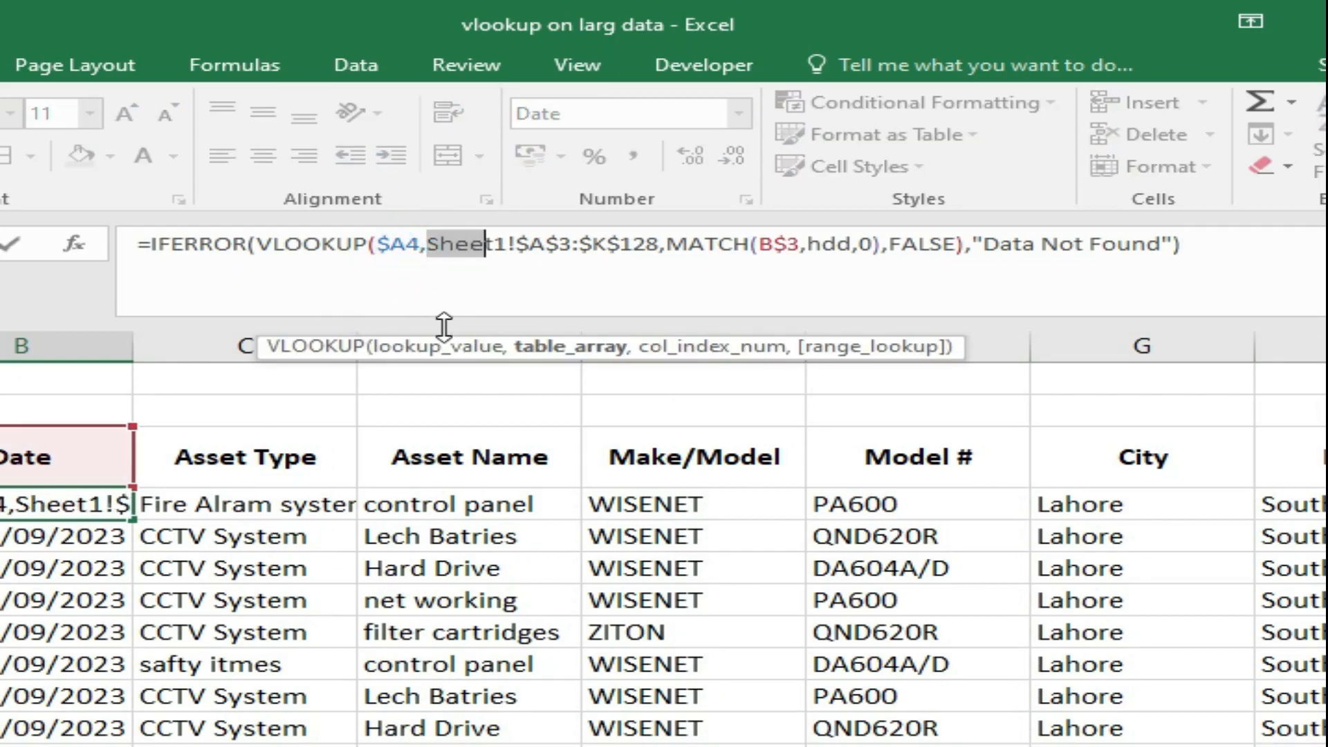
key(shift+Right)
key(shift+Right)
key(shift+Right)
key(shift+Right)
key(shift+Right)
key(shift+Right)
key(shift+Right)
key(shift+Right)
key(shift+Right)
key(shift+Right)
key(shift+Right)
key(shift+Right)
key(shift+Right)
key(shift+Right)
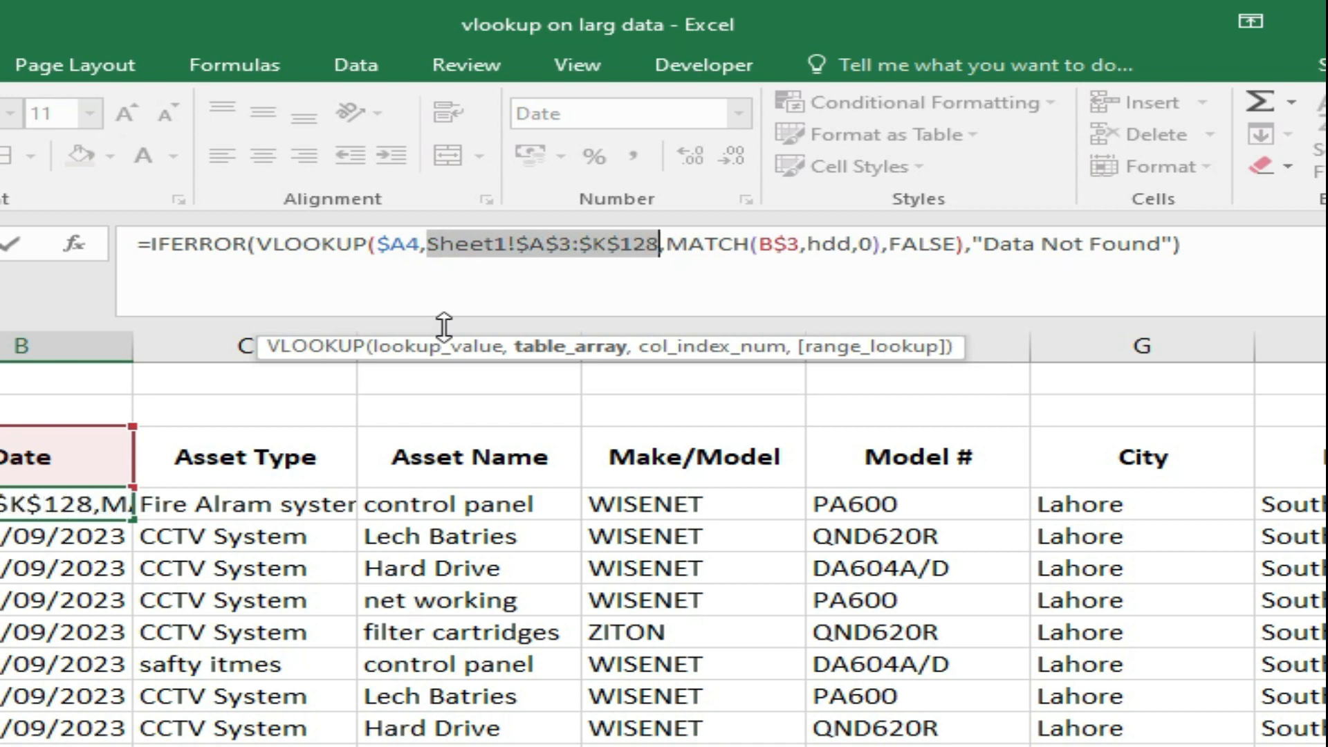
key(BackSpace)
text(ra)
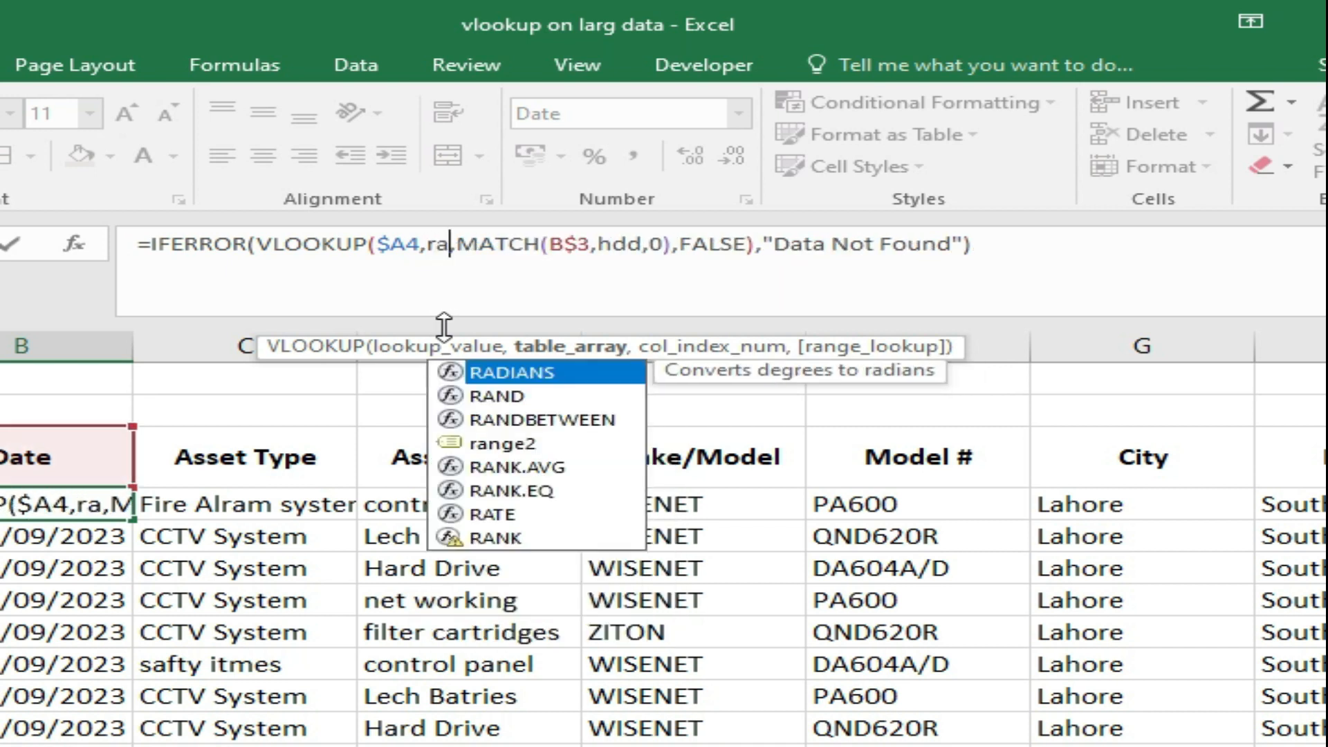
text(ng)
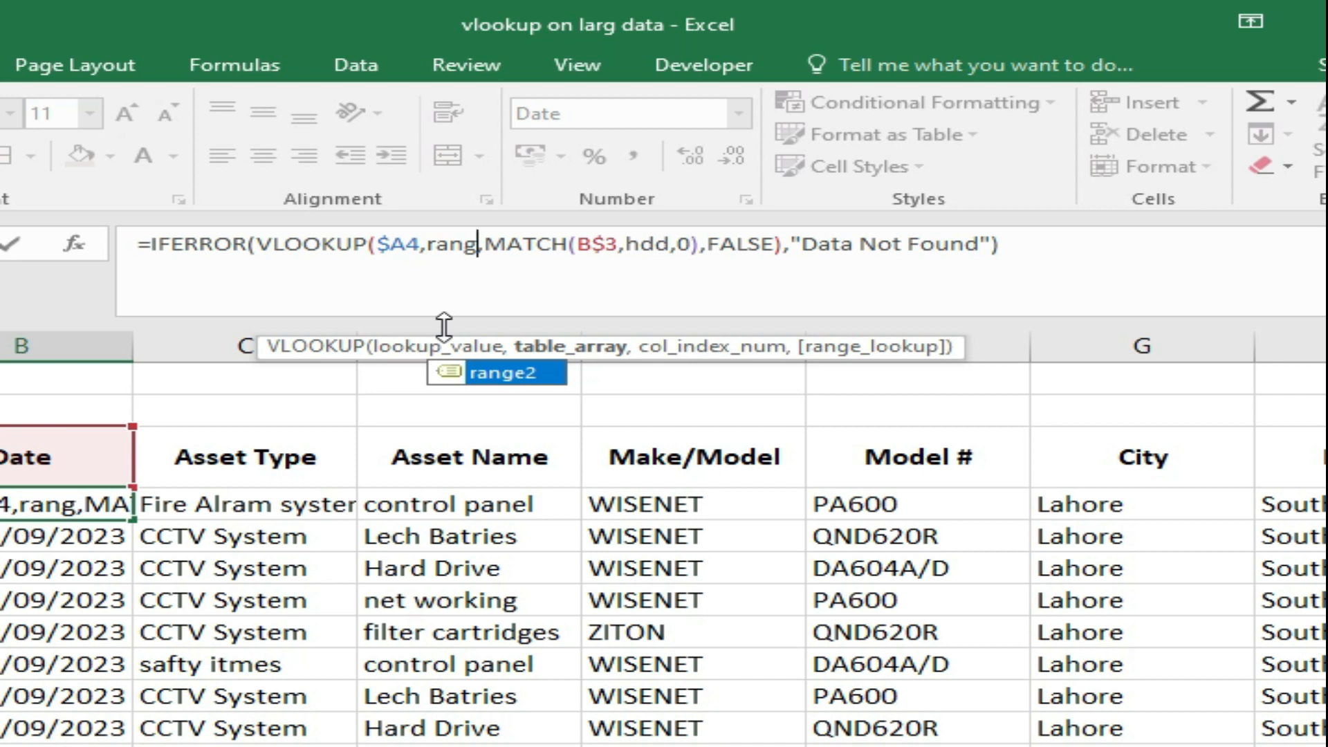
key(Tab)
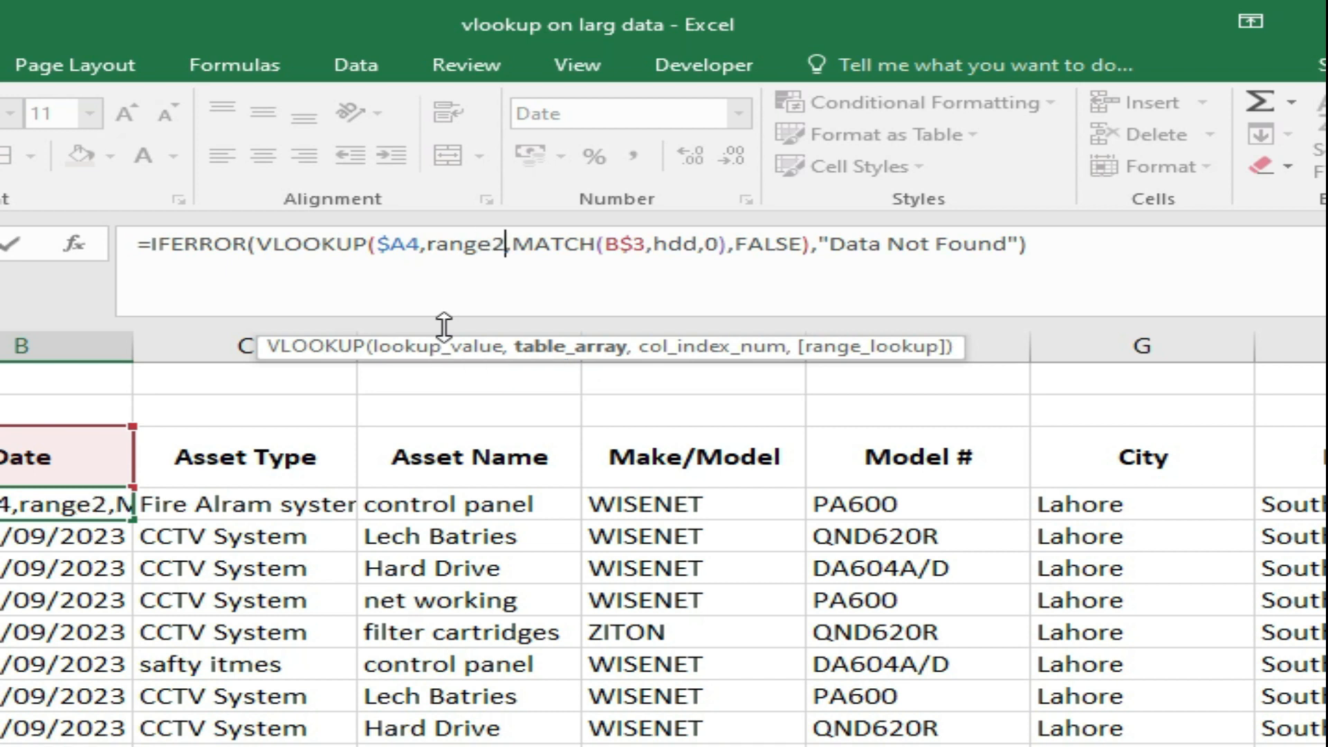
key(Return)
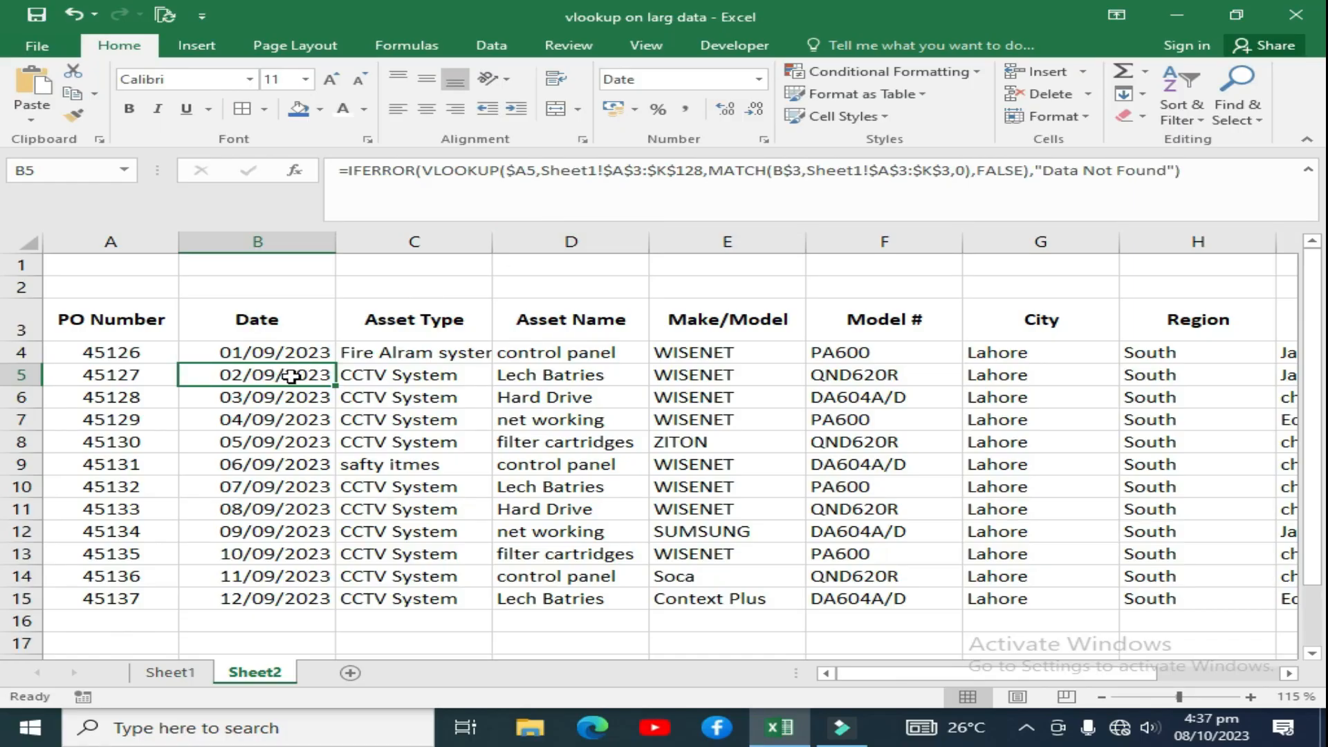
- Fill the B4 formula down to row 15 and across through column L
key(Up)
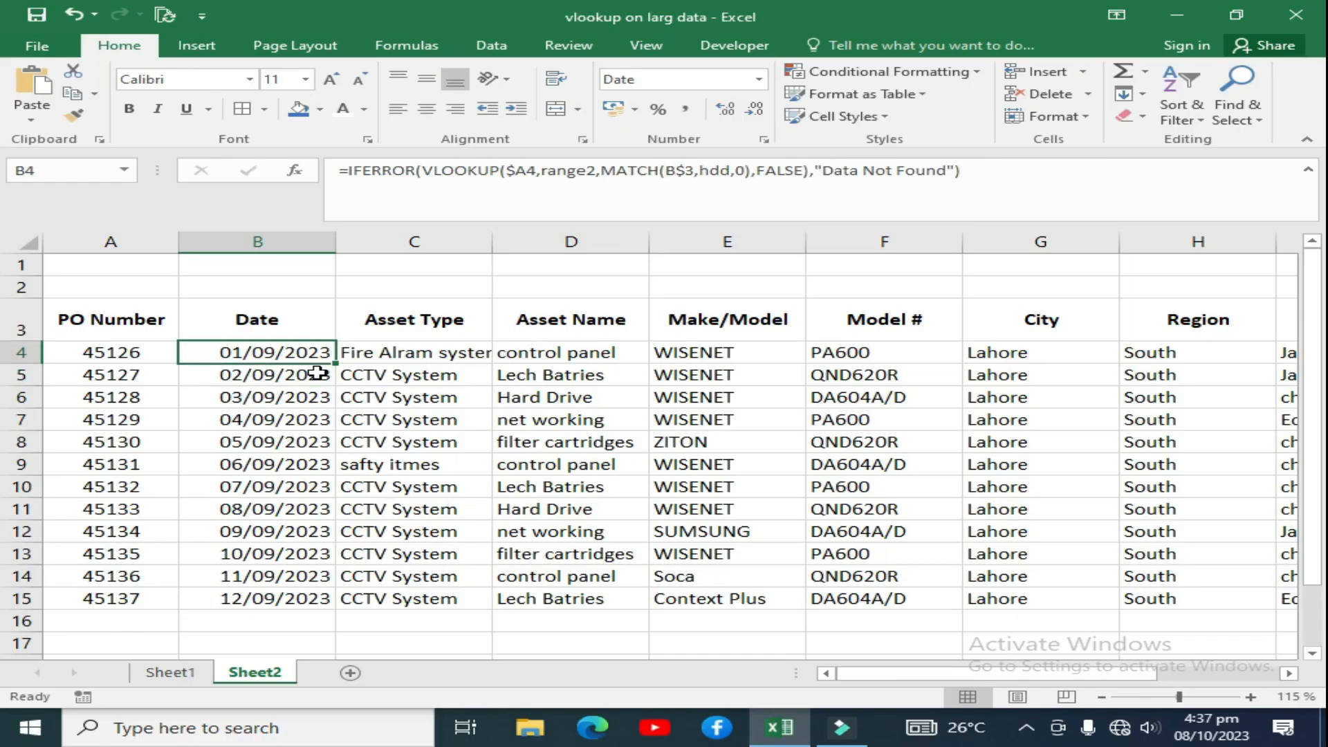
click(317, 374)
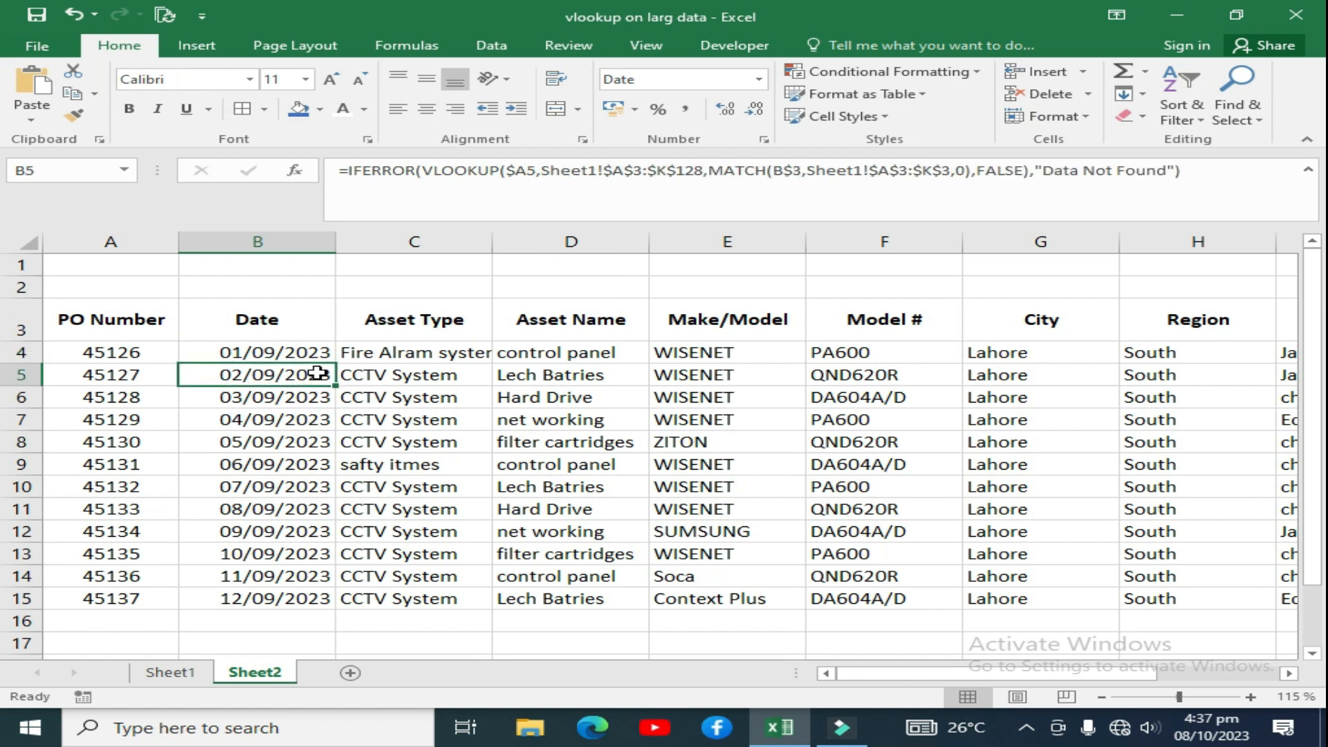
key(Up)
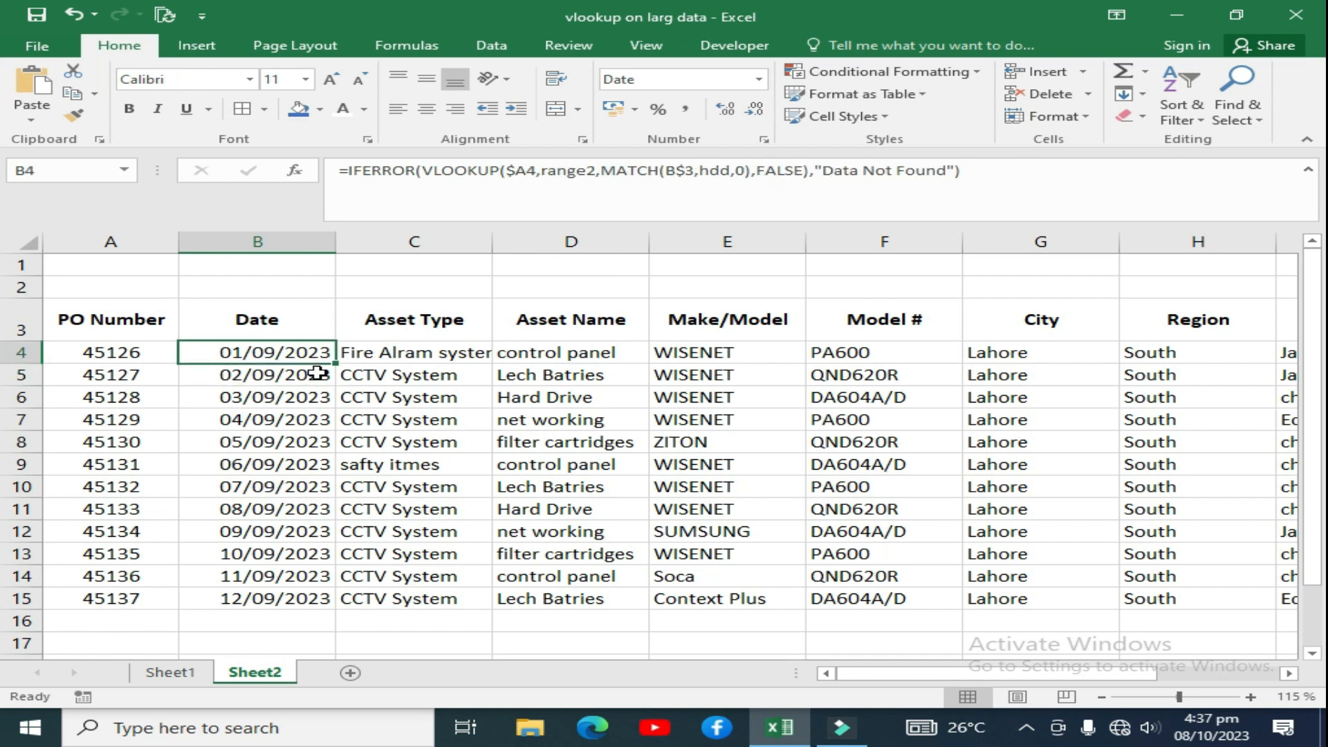
click(338, 359)
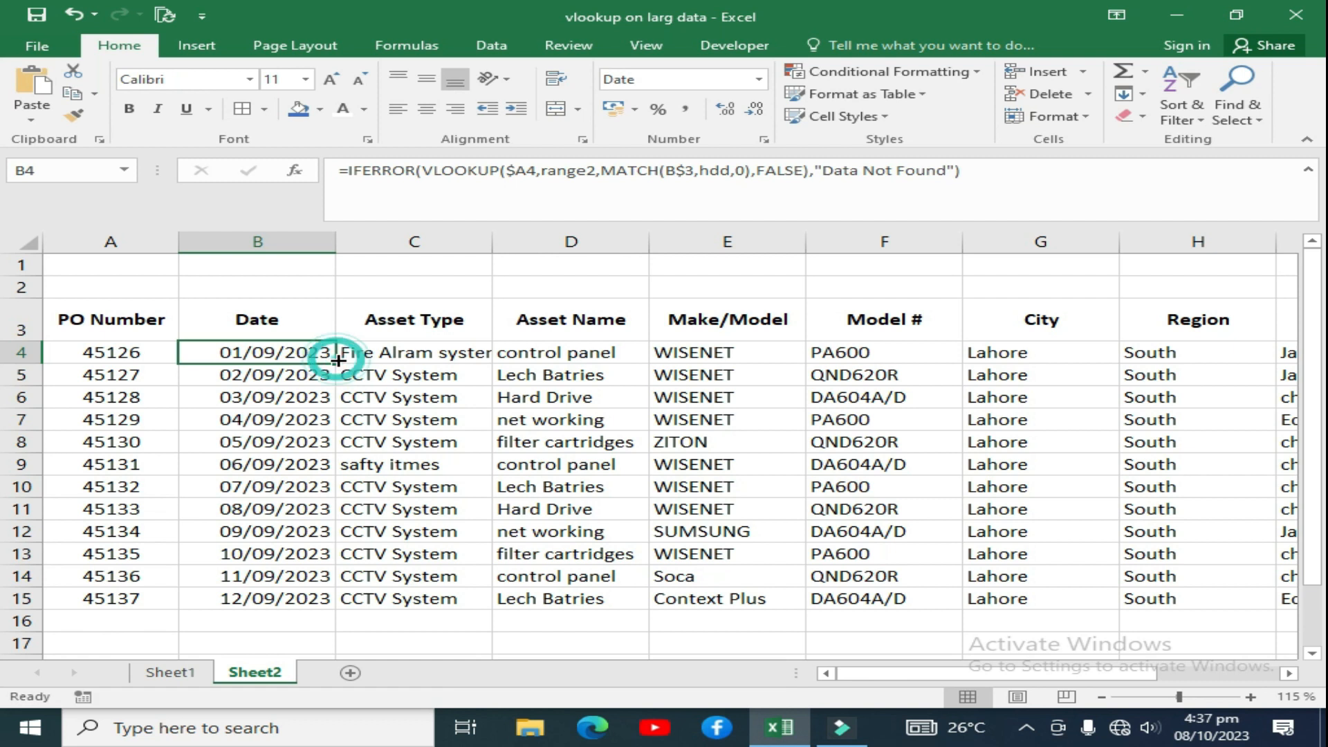
double_click(338, 359)
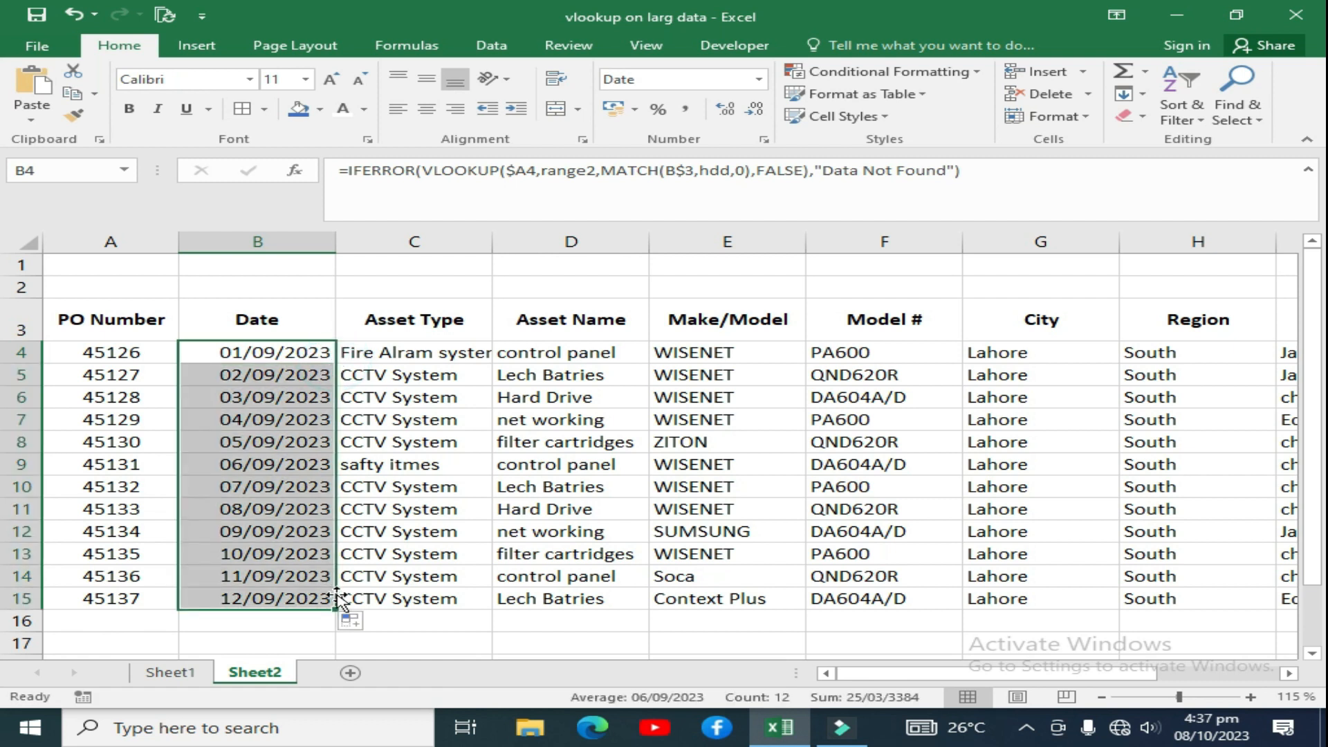
drag(338, 599, 1283, 616)
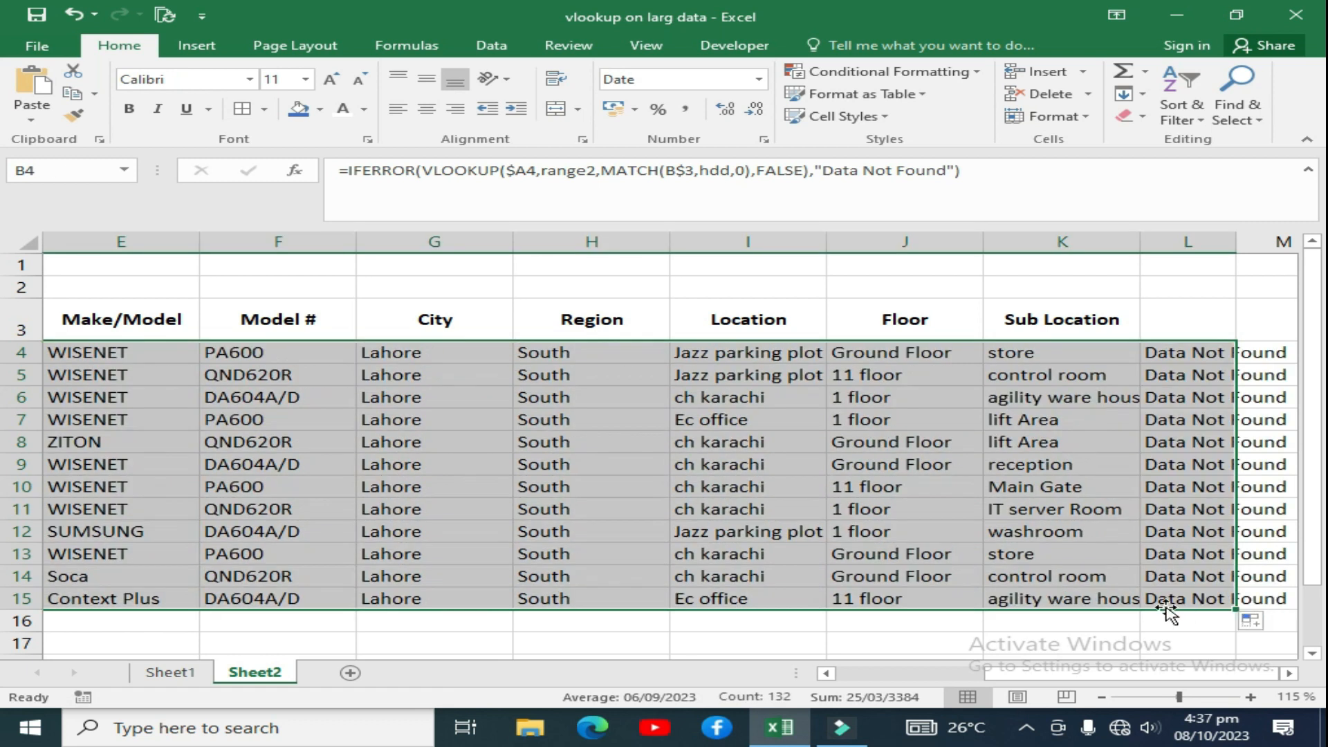
- Clear the surplus formulas from column L, beyond the Sub Location column
click(1186, 242)
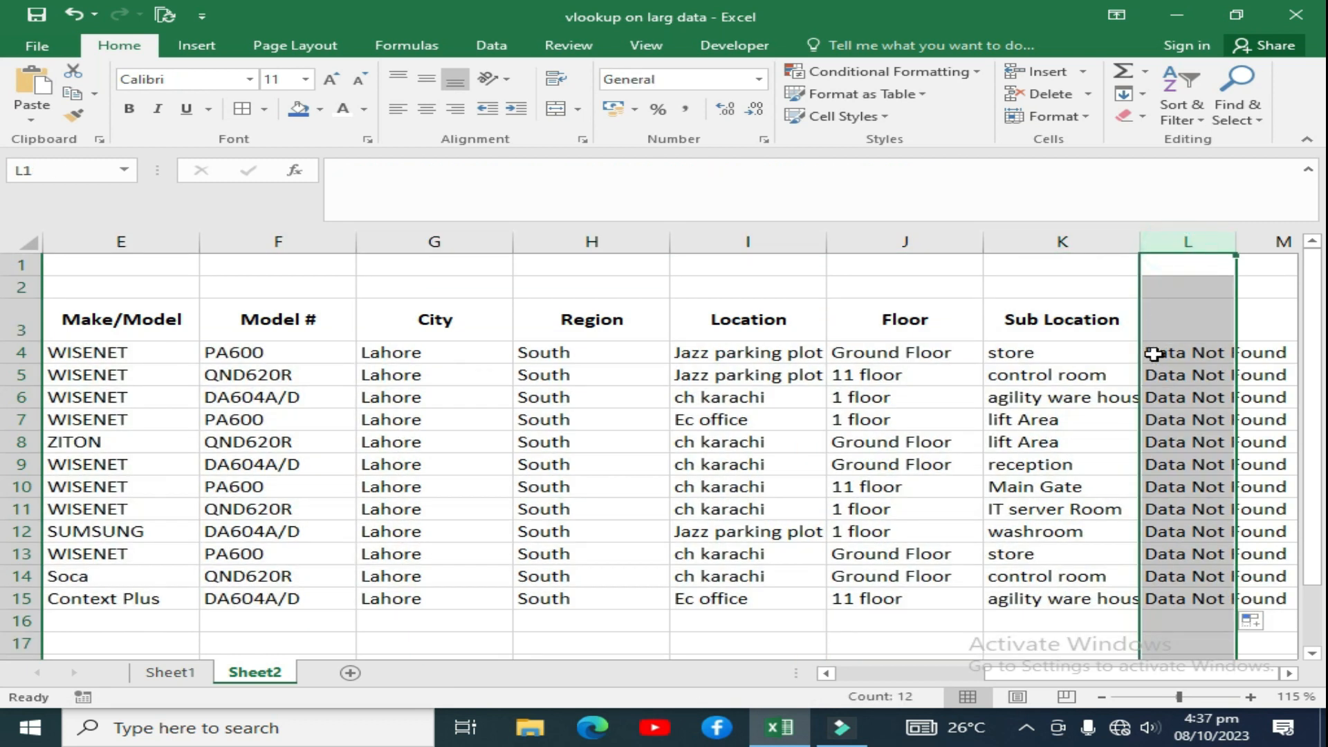
key(Delete)
click(1098, 422)
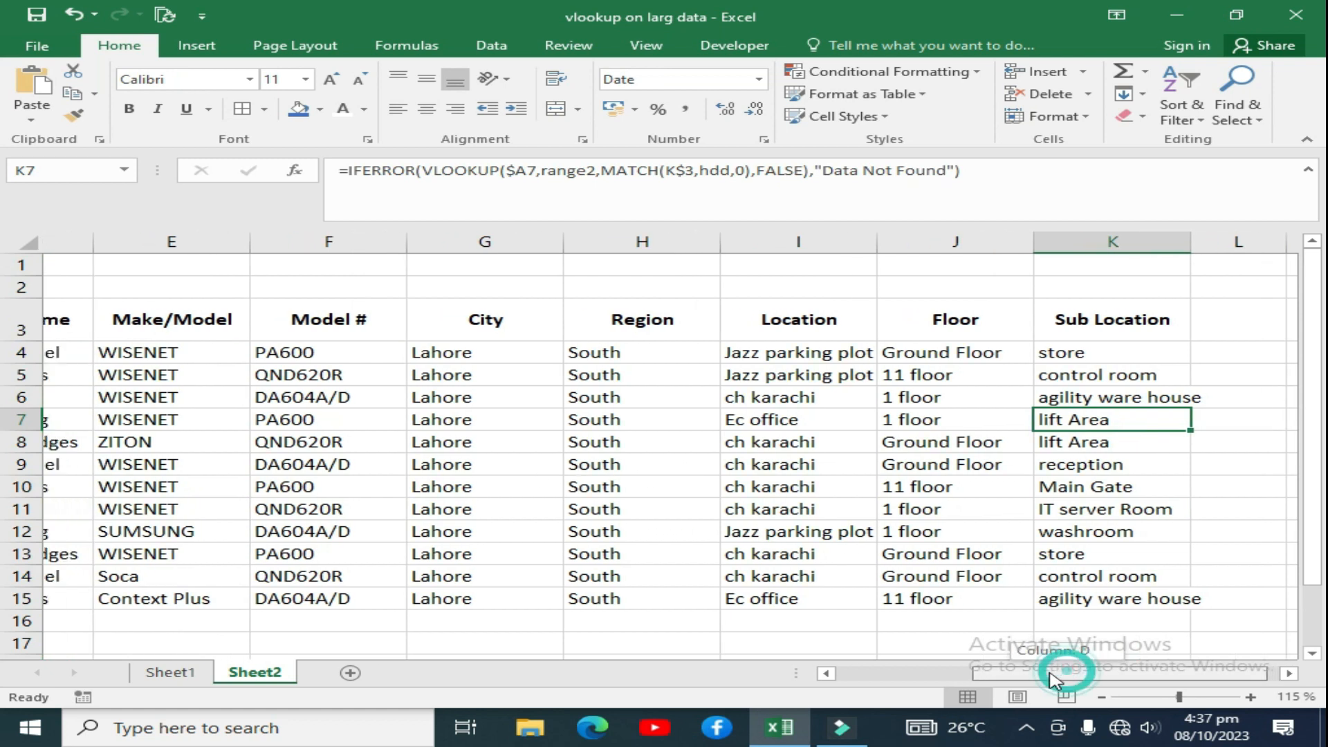
- Swap the City and Region headers so that G3 reads Region and H3 reads City
click(505, 326)
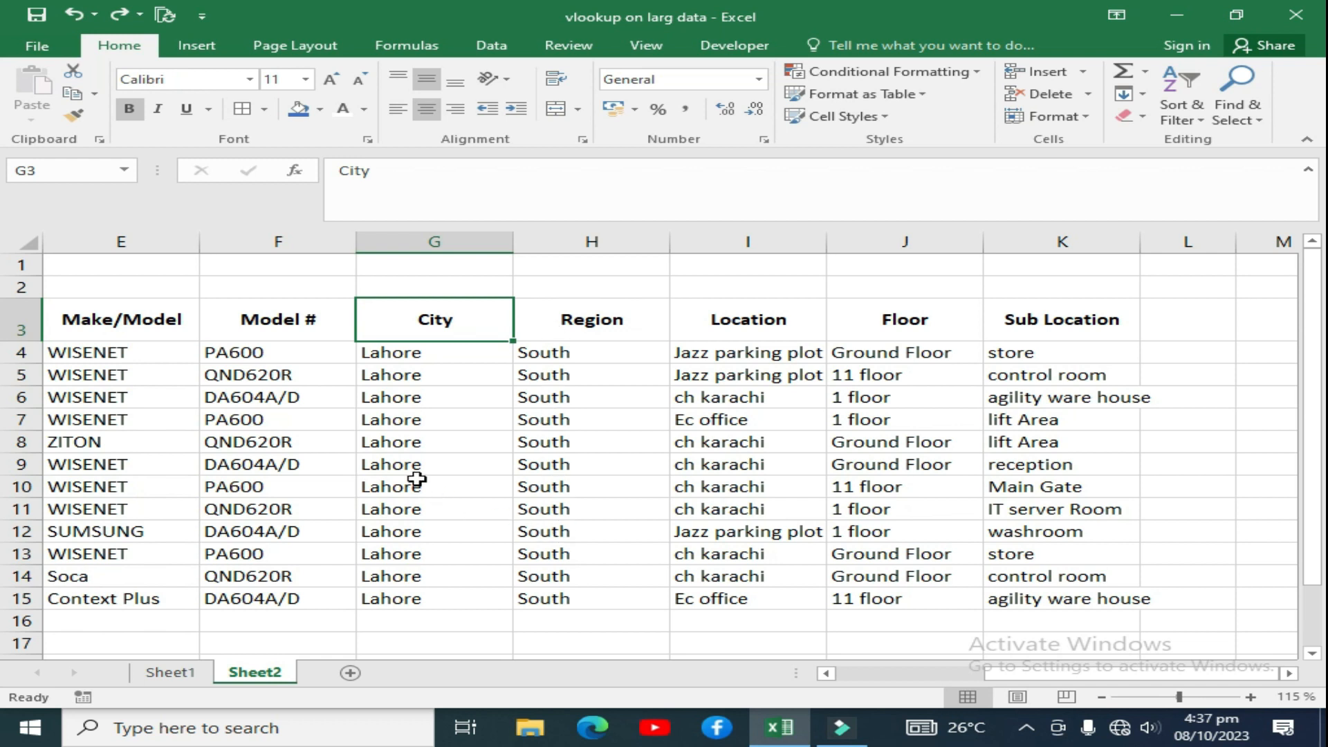
click(579, 322)
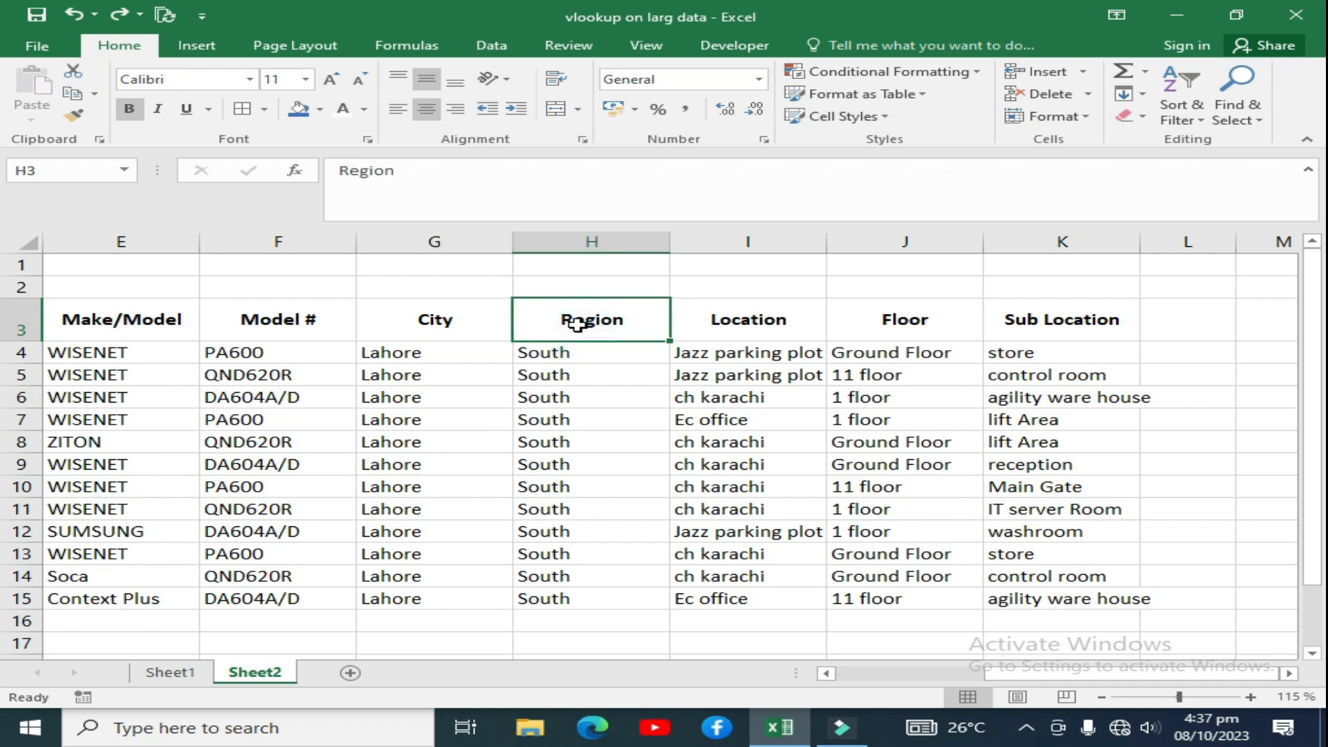
key(ctrl+c)
click(474, 327)
key(ctrl+v)
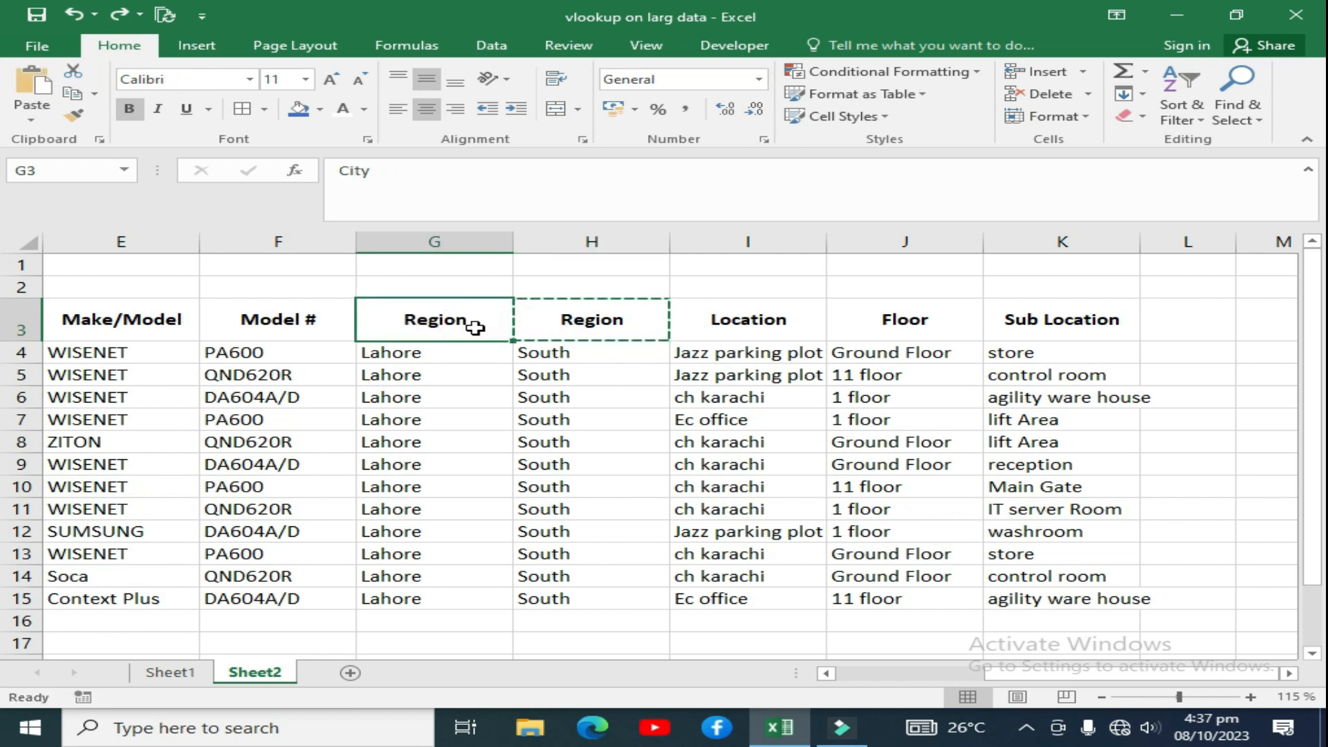
click(593, 319)
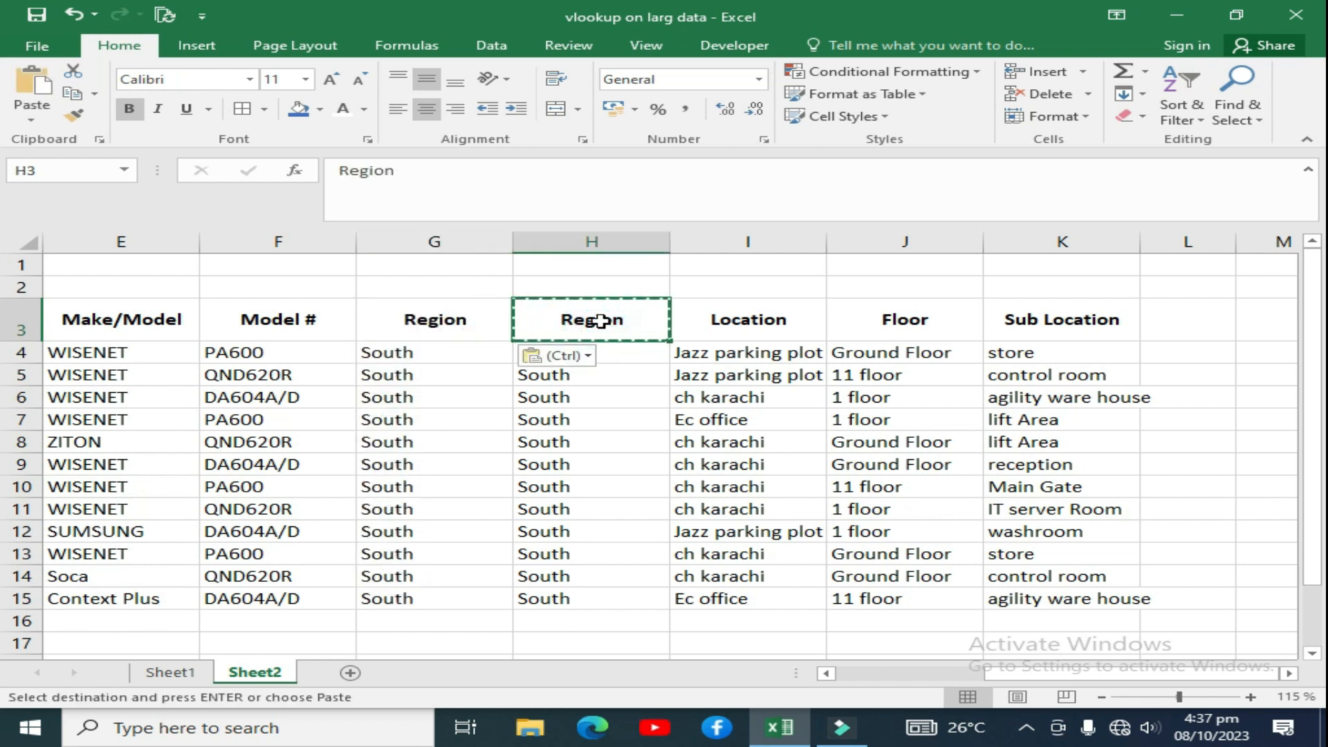
text(City)
key(Return)
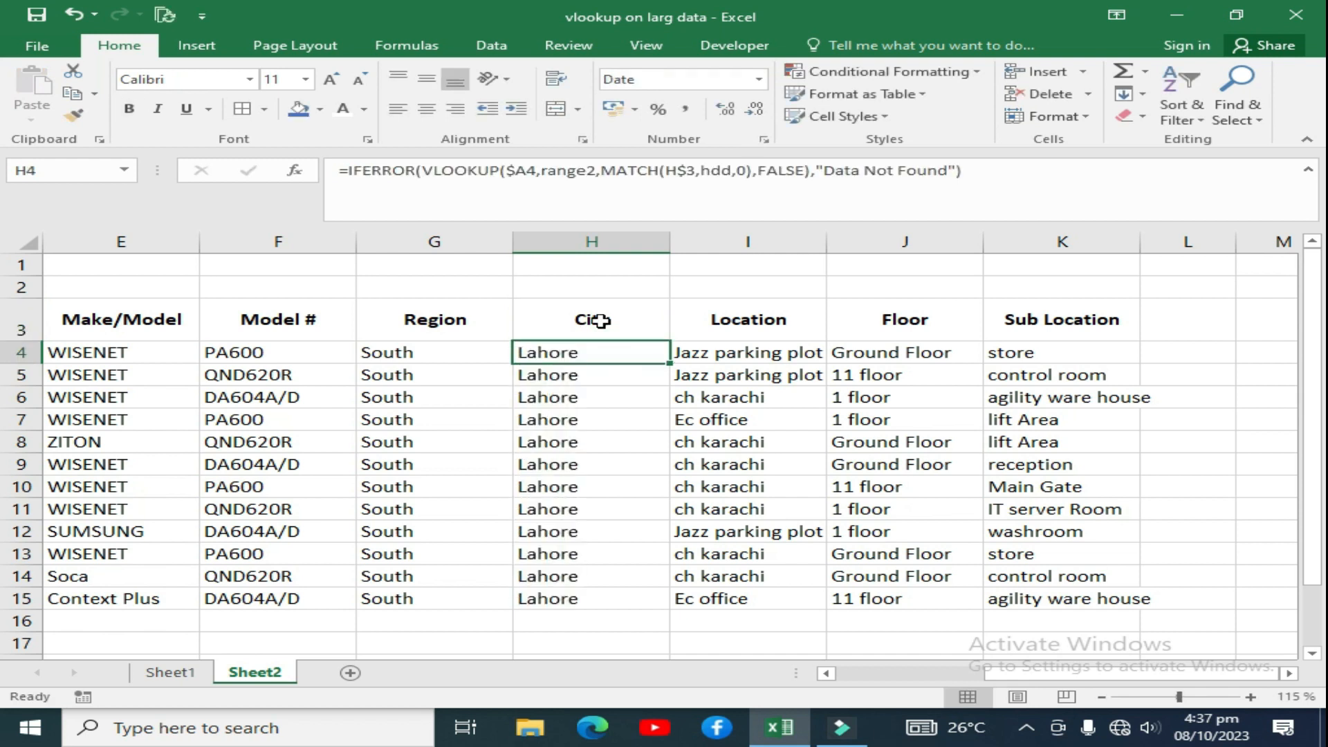